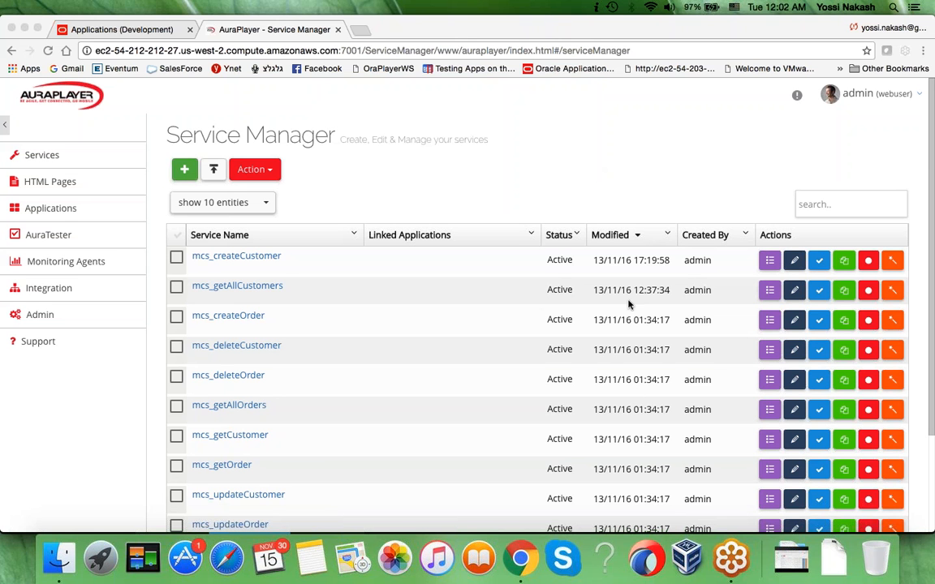
# Open the mcs_createCustomer service and review its service details and advanced details.
pyautogui.scroll(-2, 476, 327)
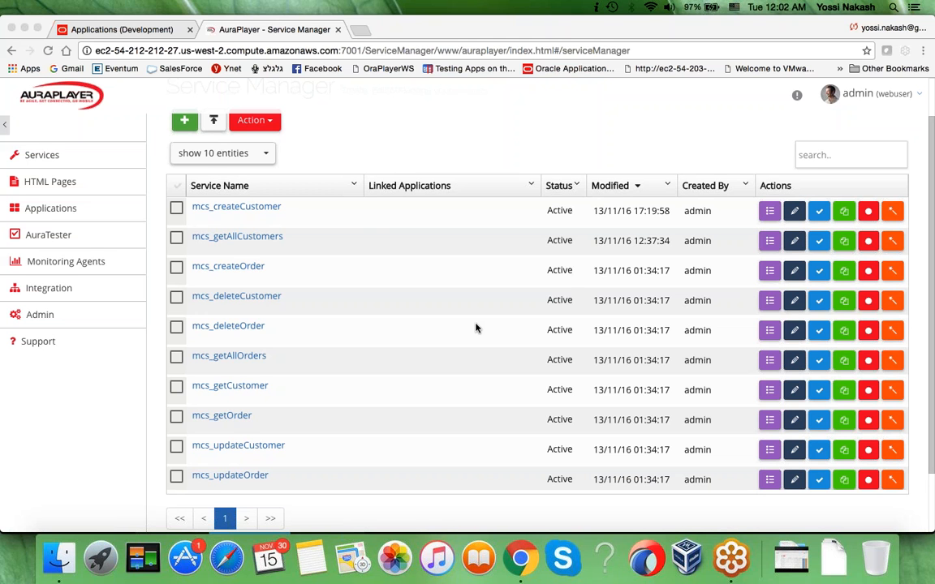
pyautogui.click(268, 209)
pyautogui.click(251, 208)
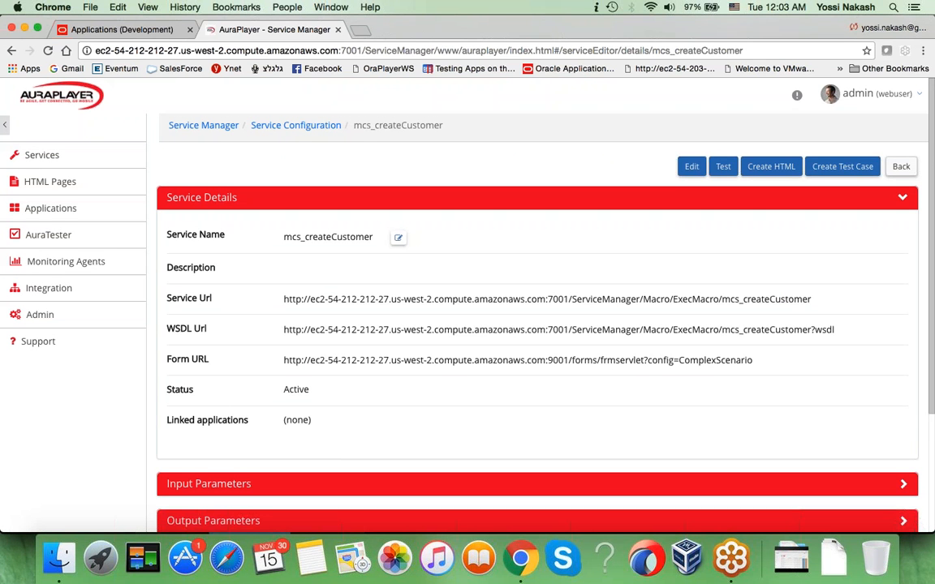
pyautogui.scroll(-2, 538, 325)
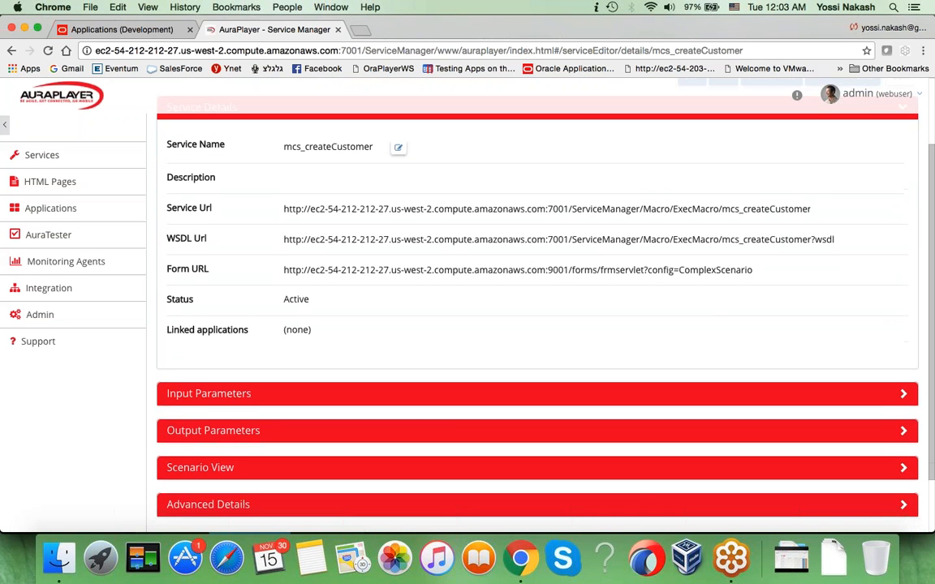
pyautogui.scroll(-2, 537, 324)
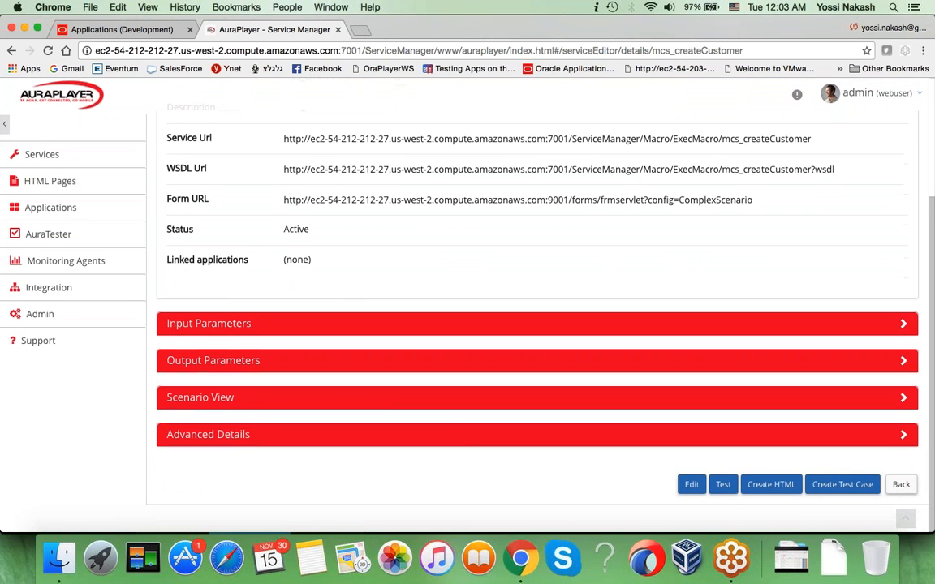
pyautogui.click(208, 435)
pyautogui.scroll(-3, 207, 431)
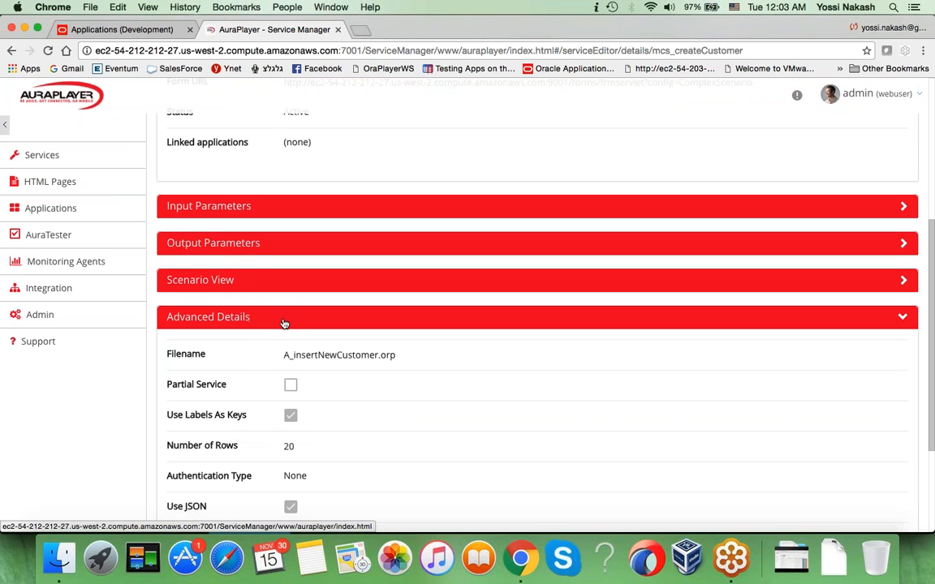
pyautogui.click(244, 317)
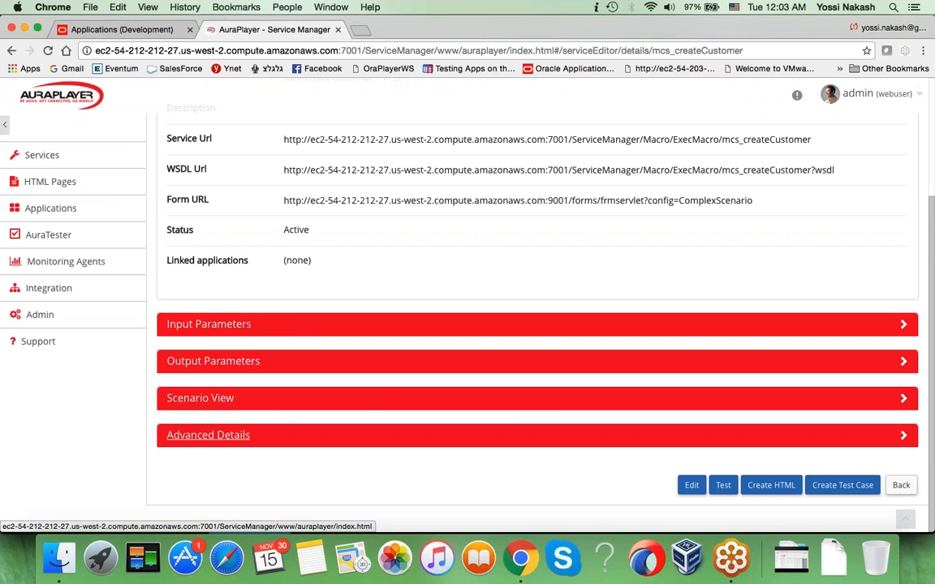
# Examine the labels and default values among the input parameters of the mcs_createCustomer service.
pyautogui.click(281, 326)
pyautogui.scroll(-3, 333, 392)
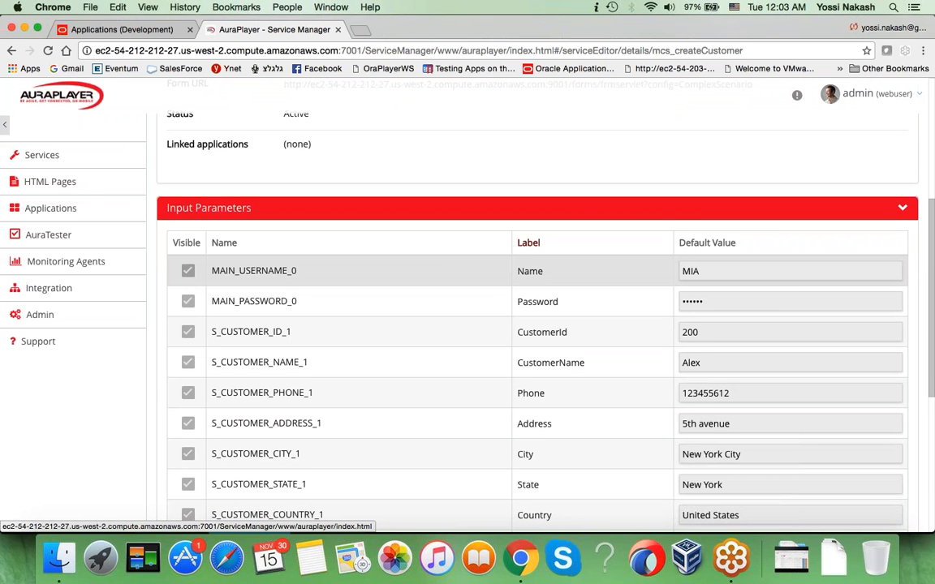
pyautogui.doubleClick(529, 271)
pyautogui.doubleClick(538, 301)
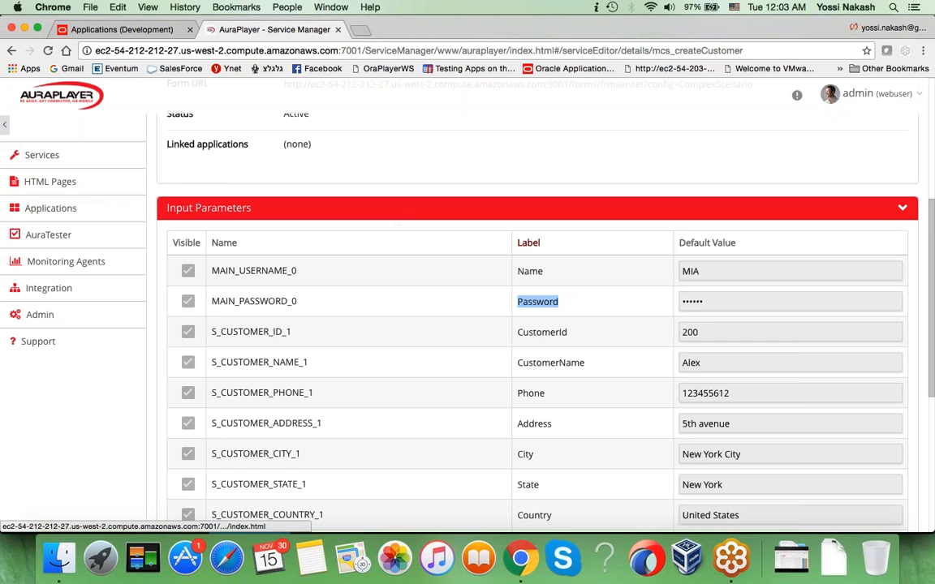
# Collapse the input parameters and examine the output parameters' validations, especially the FRM-40400 rule for status bar messages.
pyautogui.click(209, 208)
pyautogui.click(300, 361)
pyautogui.scroll(-2, 318, 423)
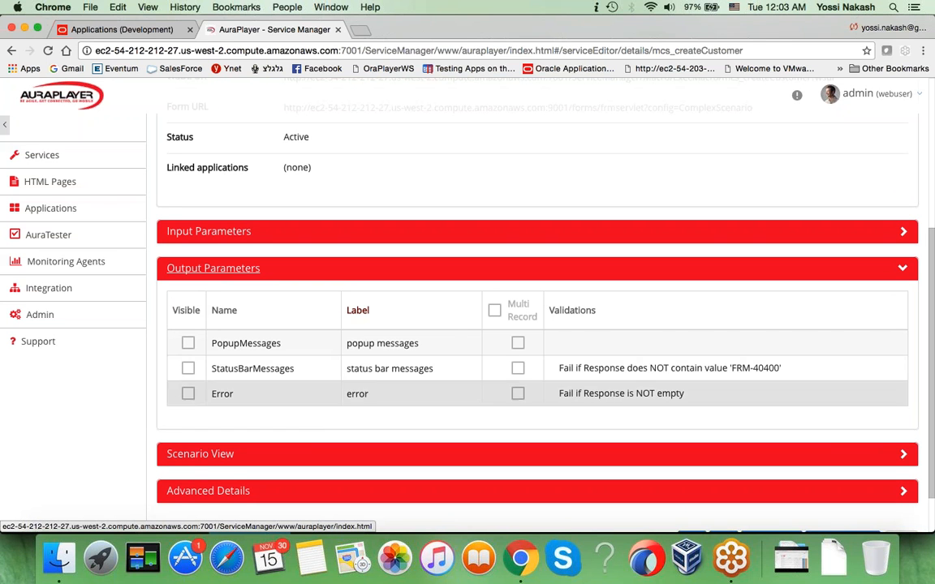
pyautogui.moveTo(731, 368); pyautogui.dragTo(783, 368)
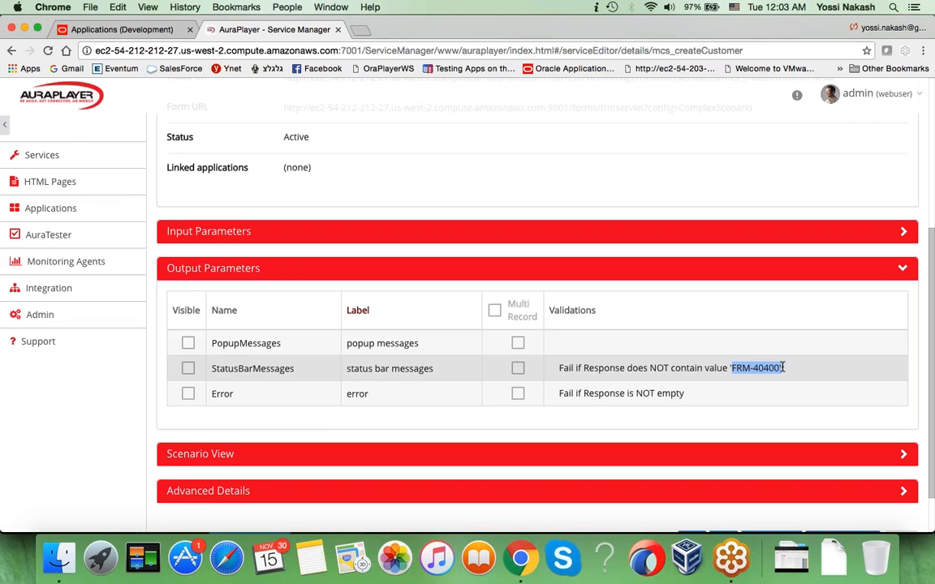
pyautogui.moveTo(783, 368); pyautogui.dragTo(781, 368)
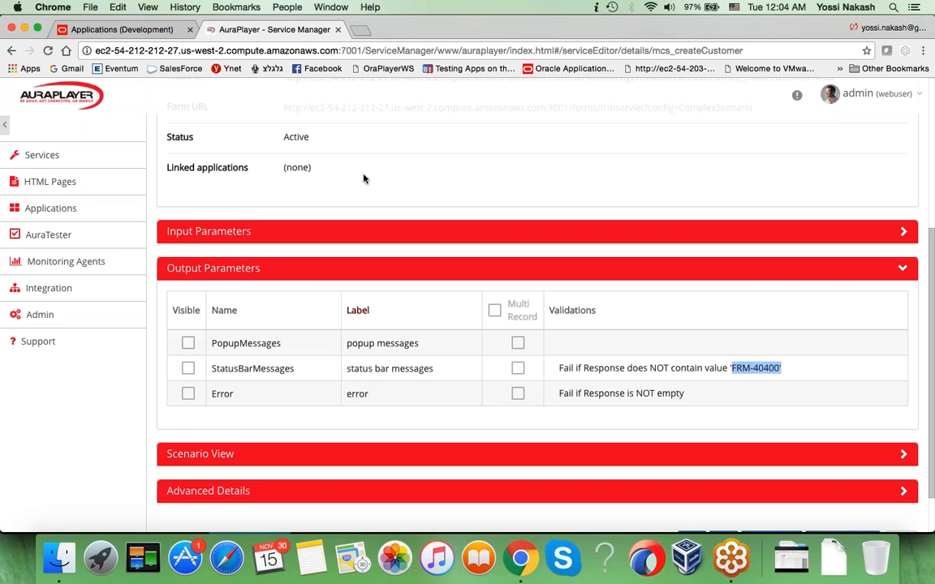
# Create a new Oracle MCS resource named Customer with no parent and all five methods enabled, and continue to the Method Editor.
pyautogui.click(81, 155)
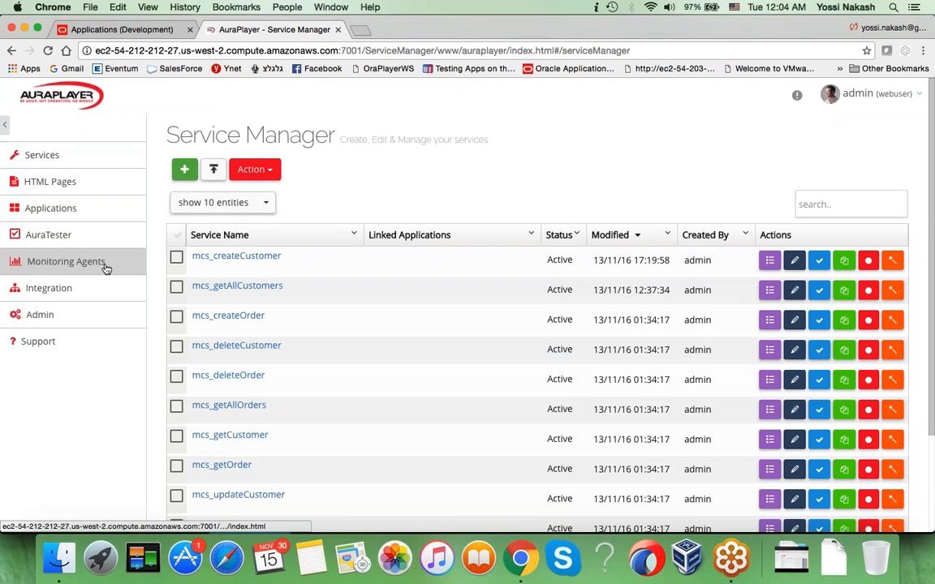
pyautogui.click(53, 290)
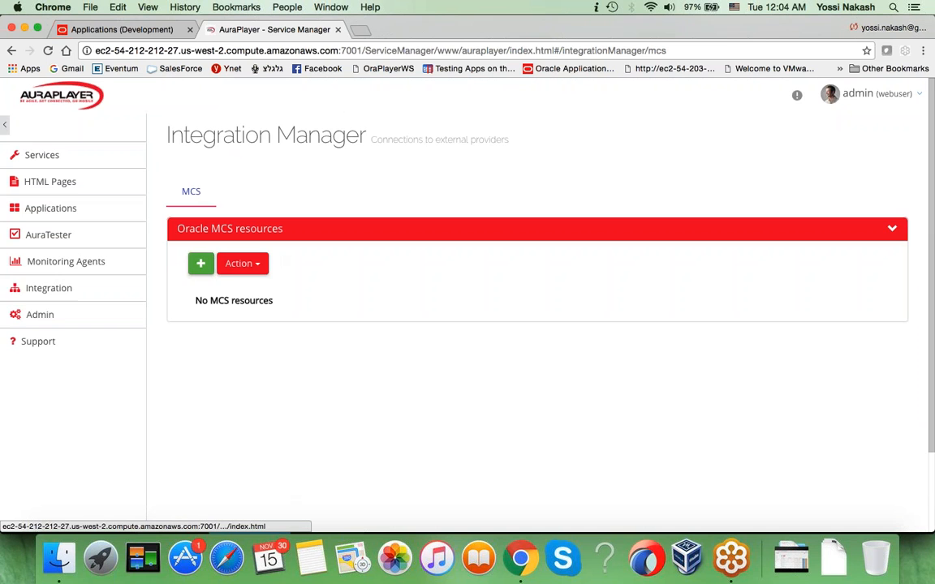
pyautogui.click(201, 267)
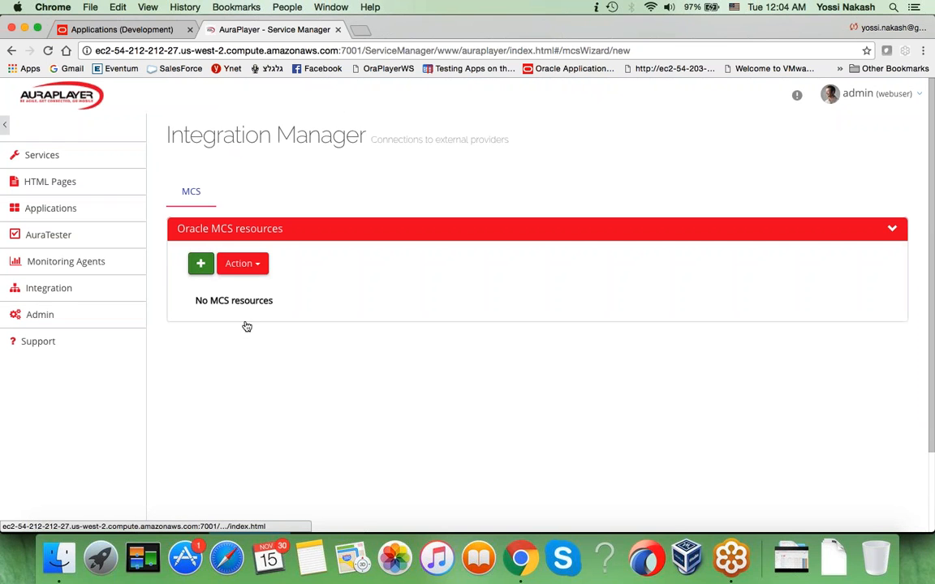
pyautogui.write('Customer')
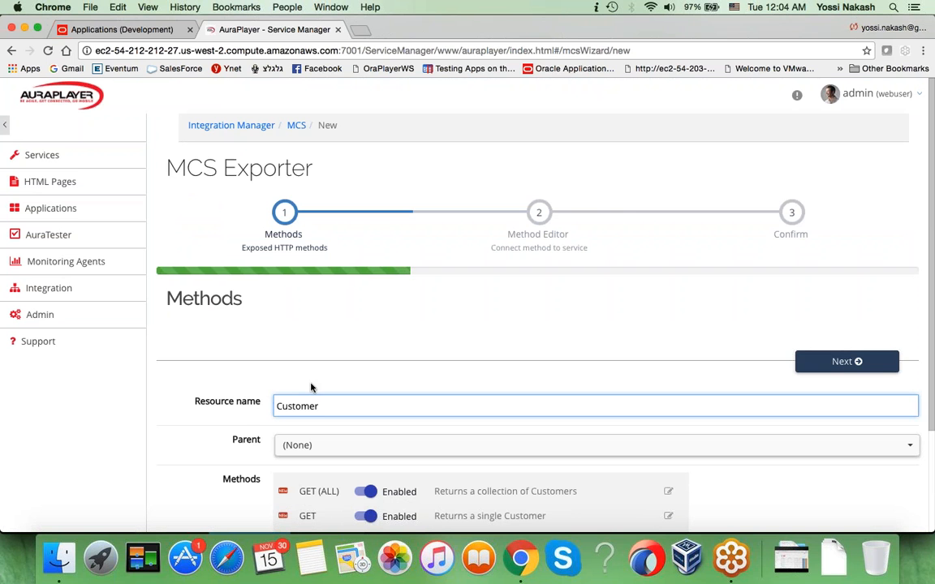
pyautogui.scroll(-1, 208, 437)
pyautogui.scroll(-3, 206, 438)
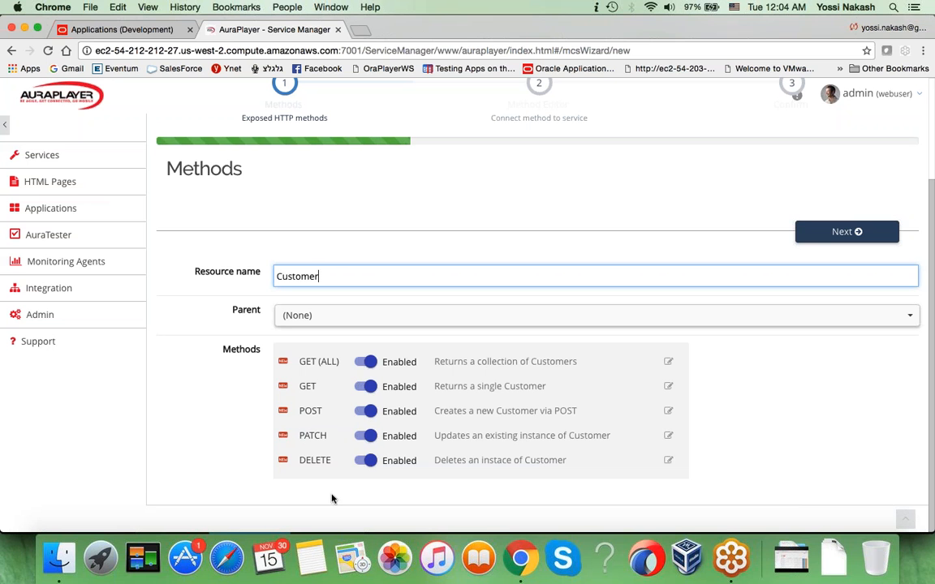
pyautogui.click(845, 232)
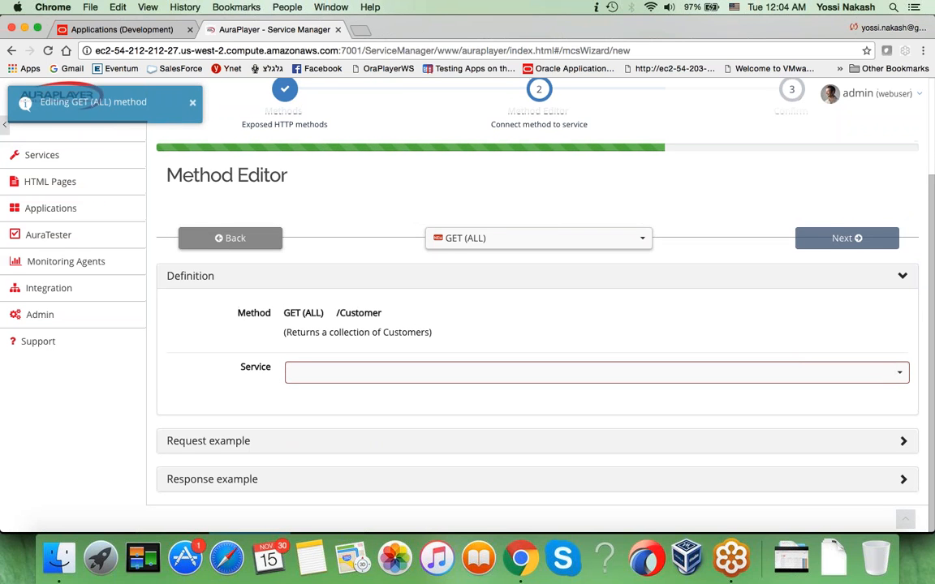
# Connect the Customer resource's GET (ALL) method to the mcs_getAllCustomers service.
pyautogui.click(501, 238)
pyautogui.click(499, 208)
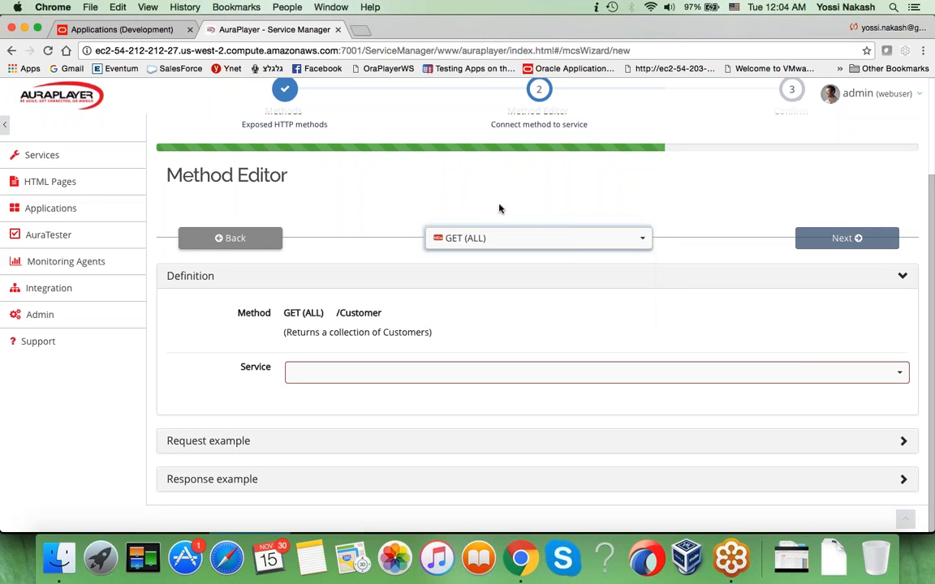
pyautogui.click(355, 373)
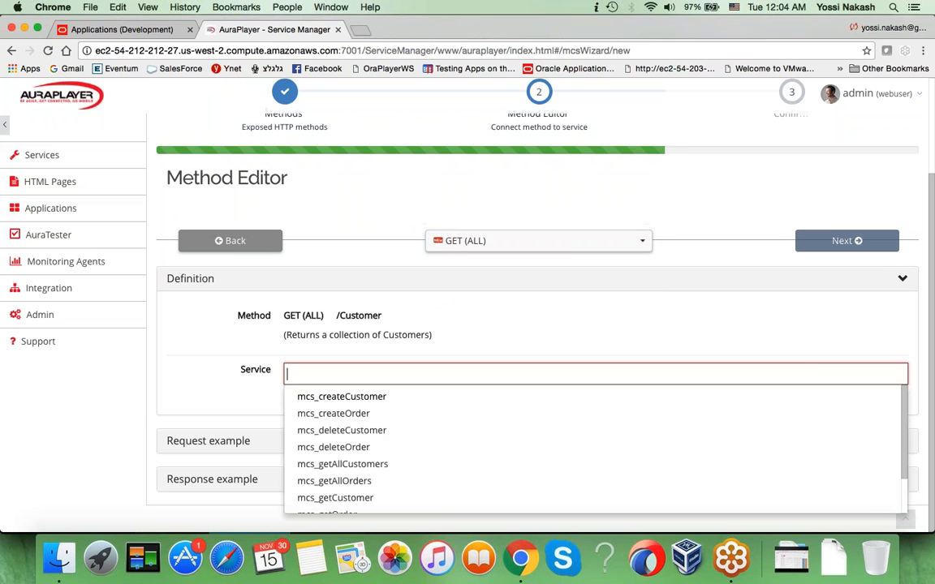
pyautogui.write('geta')
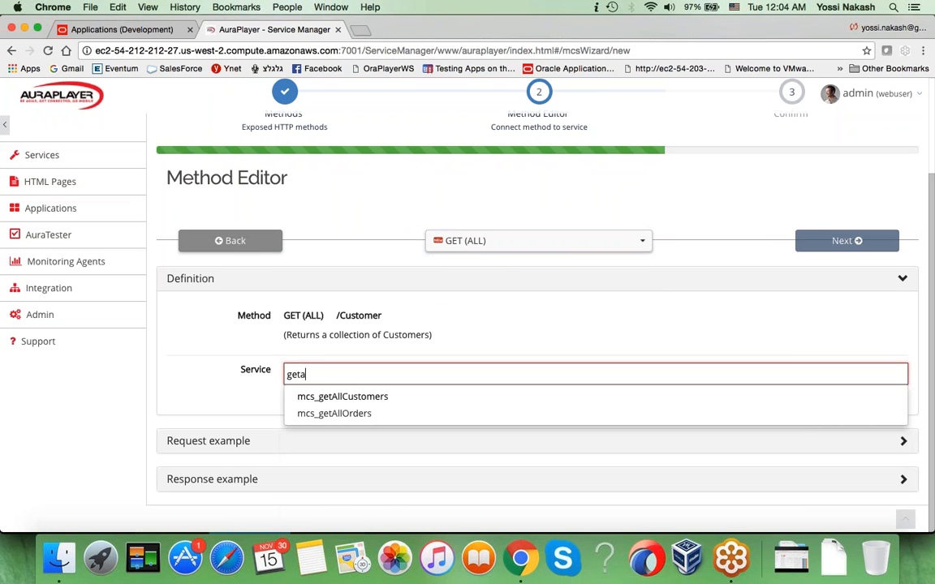
pyautogui.press('Return')
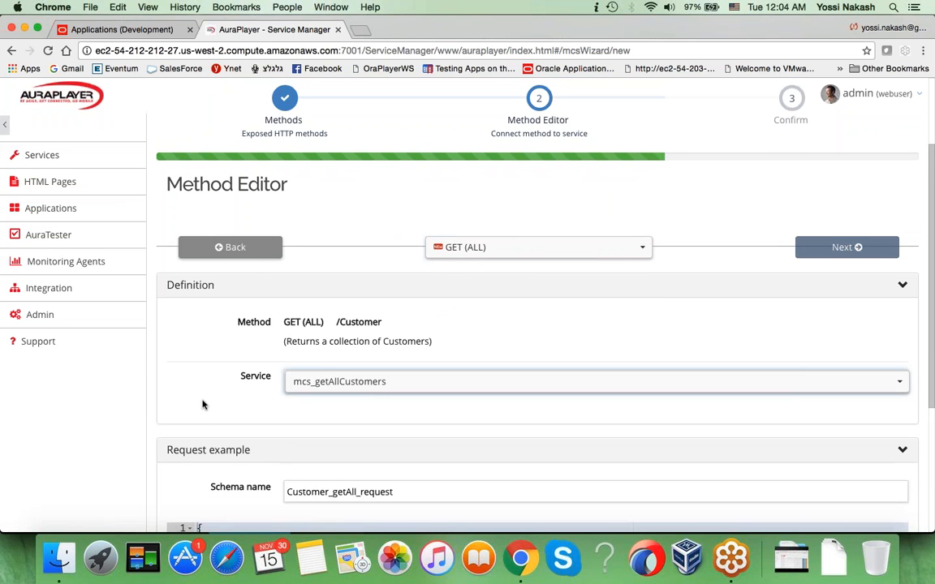
# Get the example response for the GET (ALL) request and look through the returned customer JSON.
pyautogui.scroll(-4, 203, 404)
pyautogui.scroll(-1, 203, 405)
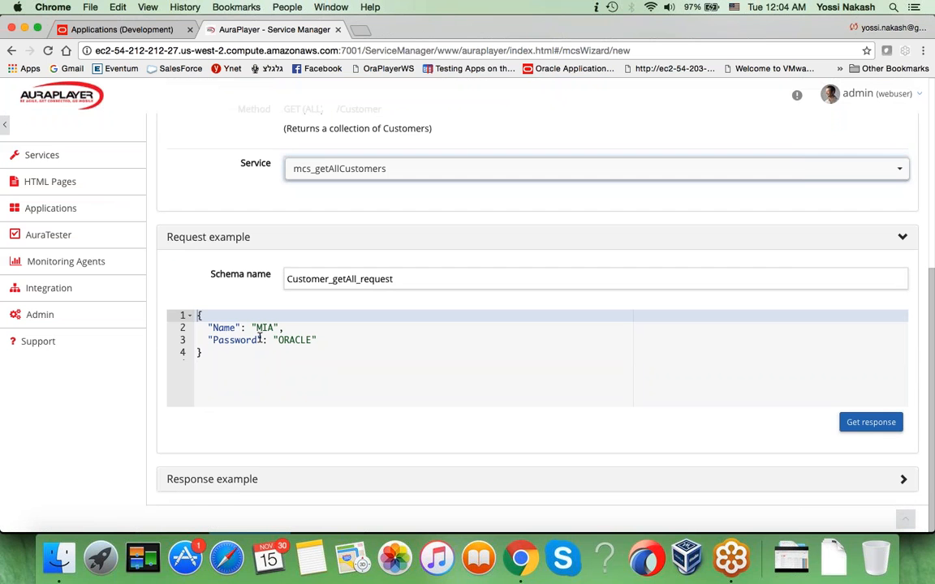
pyautogui.click(858, 422)
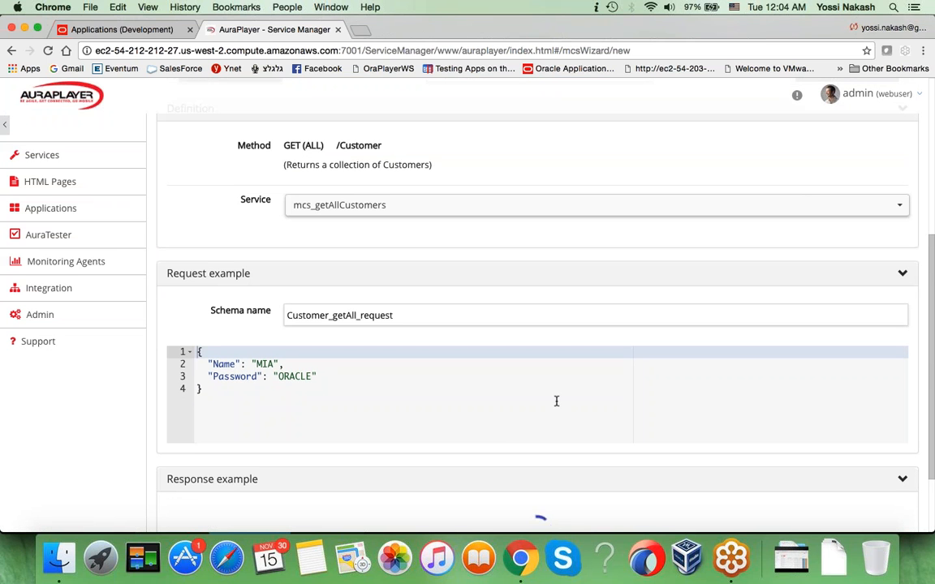
pyautogui.scroll(-5, 556, 401)
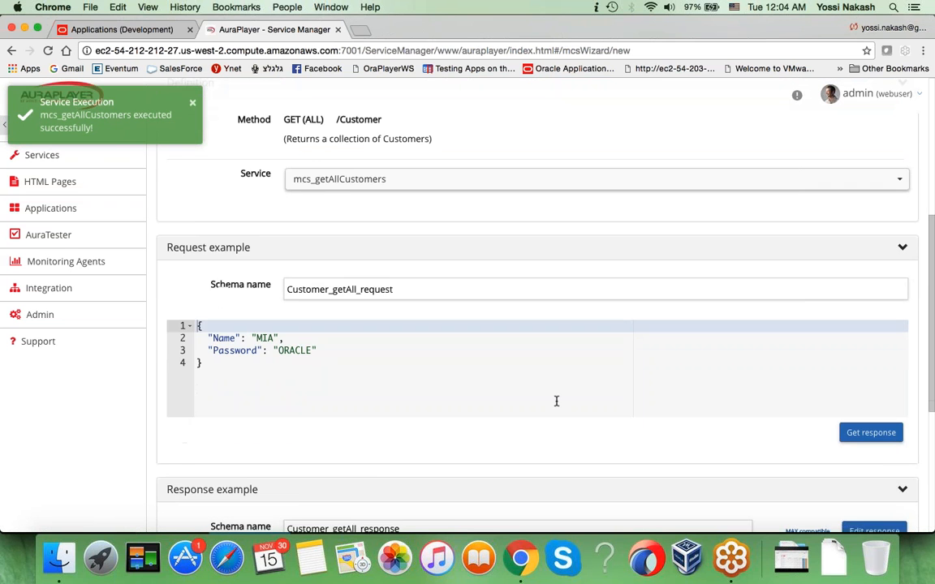
pyautogui.scroll(-15, 355, 439)
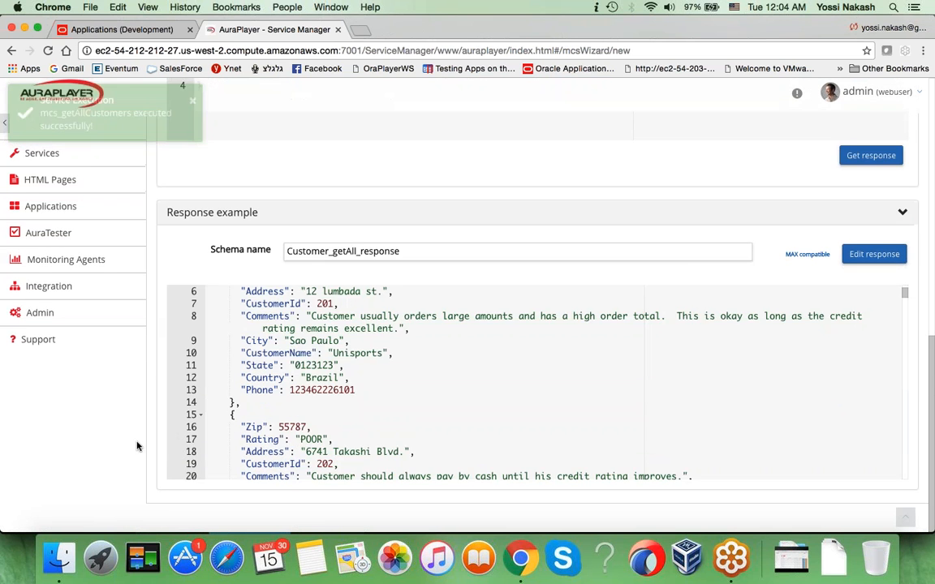
pyautogui.scroll(15, 536, 381)
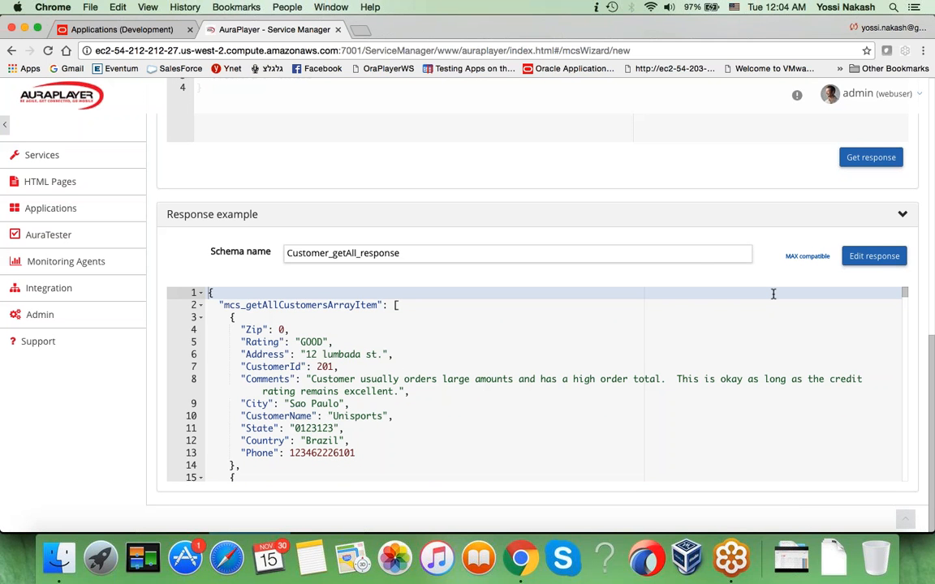
# Confirm the response structure with only serviceArrayItem included and MAX compatibility on, and continue to the GET method.
pyautogui.click(875, 257)
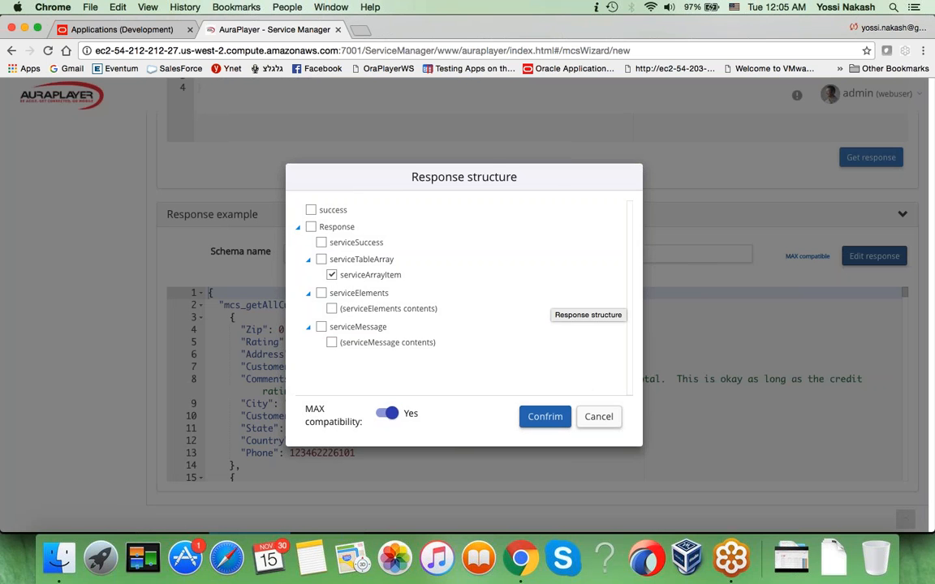
pyautogui.click(546, 416)
pyautogui.scroll(10, 550, 267)
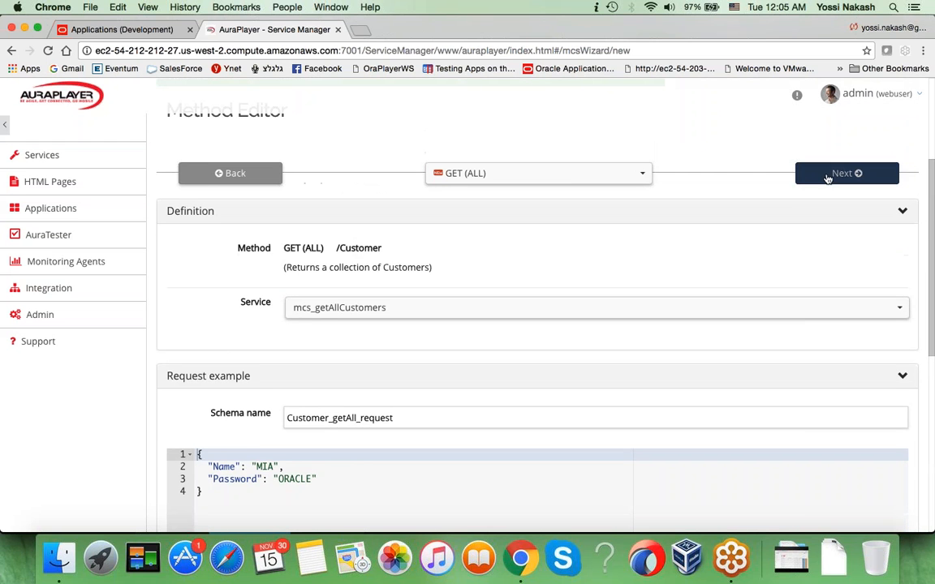
pyautogui.click(827, 176)
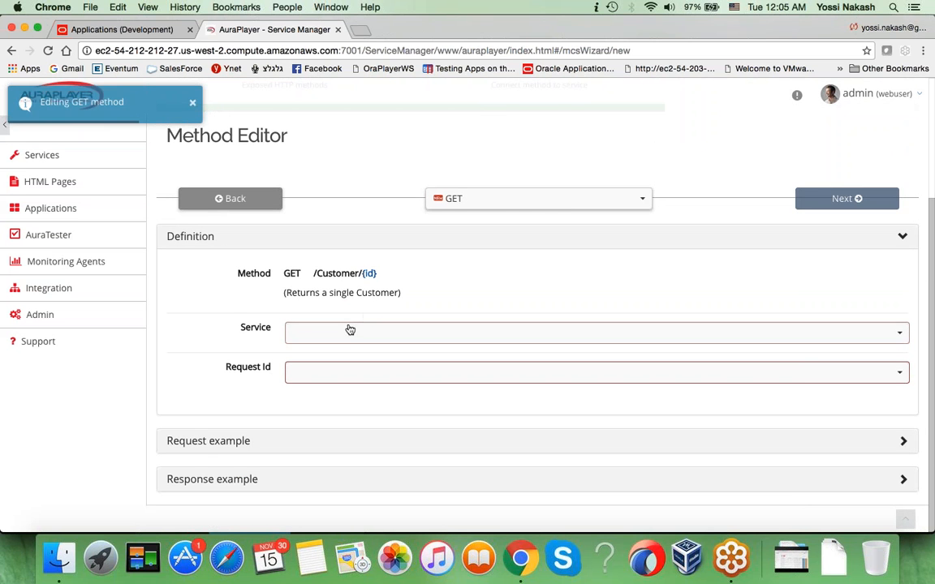
# Connect the GET method to the mcs_getCustomer service with CustomerId as its Request Id, and get its example response.
pyautogui.click(317, 333)
pyautogui.write('get')
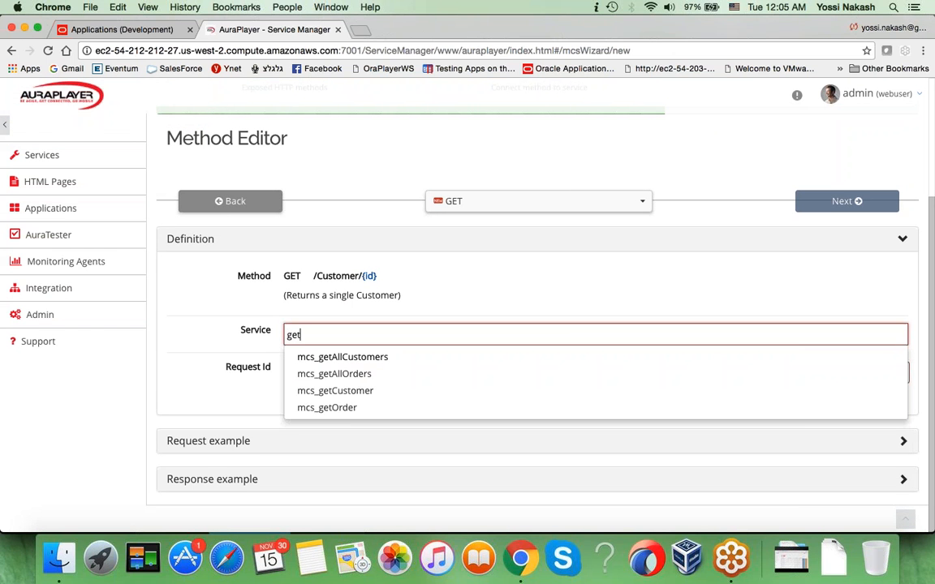
pyautogui.click(341, 392)
pyautogui.scroll(-3, 321, 301)
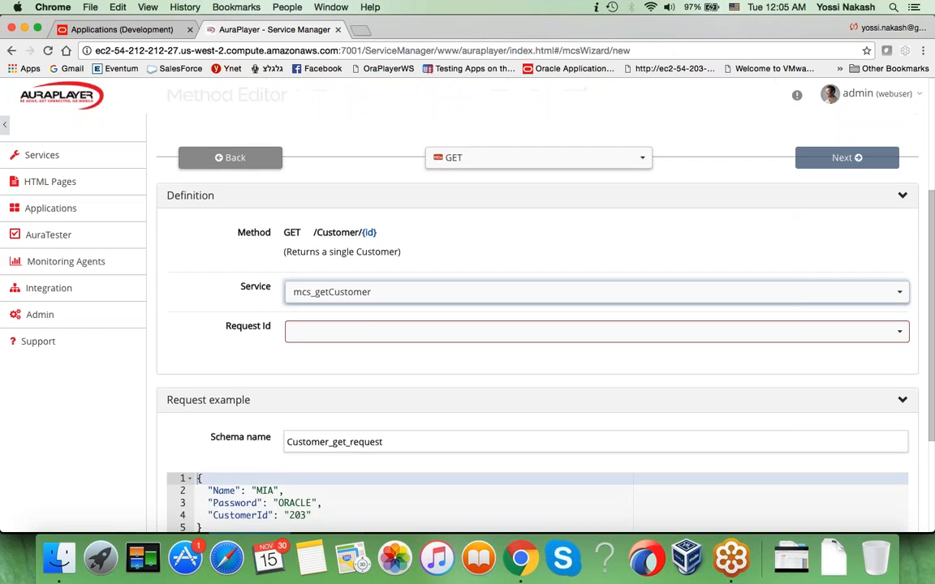
pyautogui.click(323, 296)
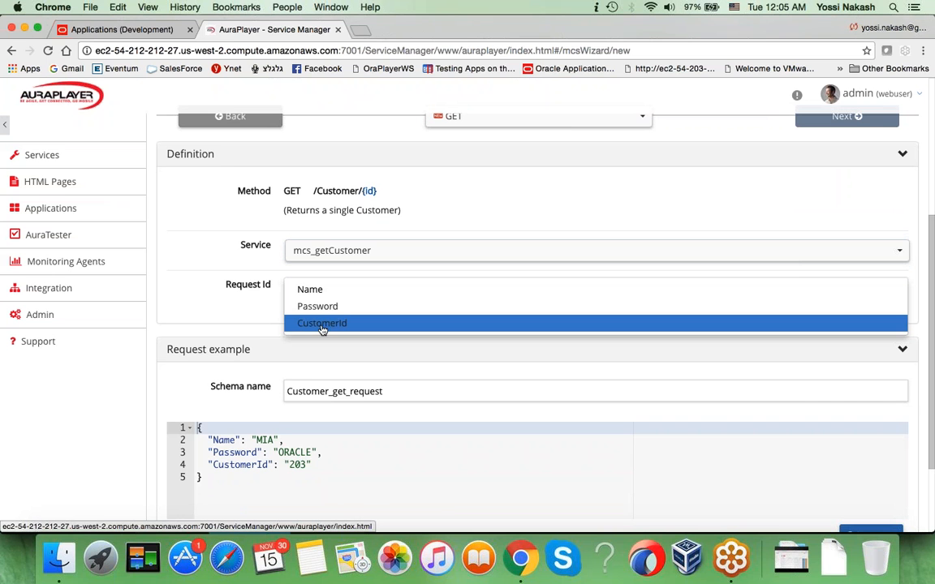
pyautogui.click(338, 324)
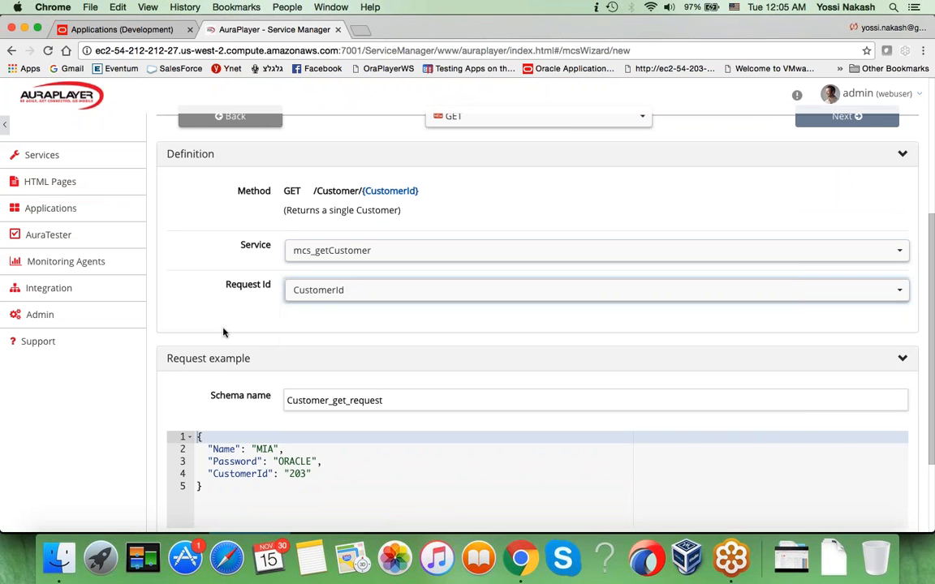
pyautogui.scroll(-5, 223, 331)
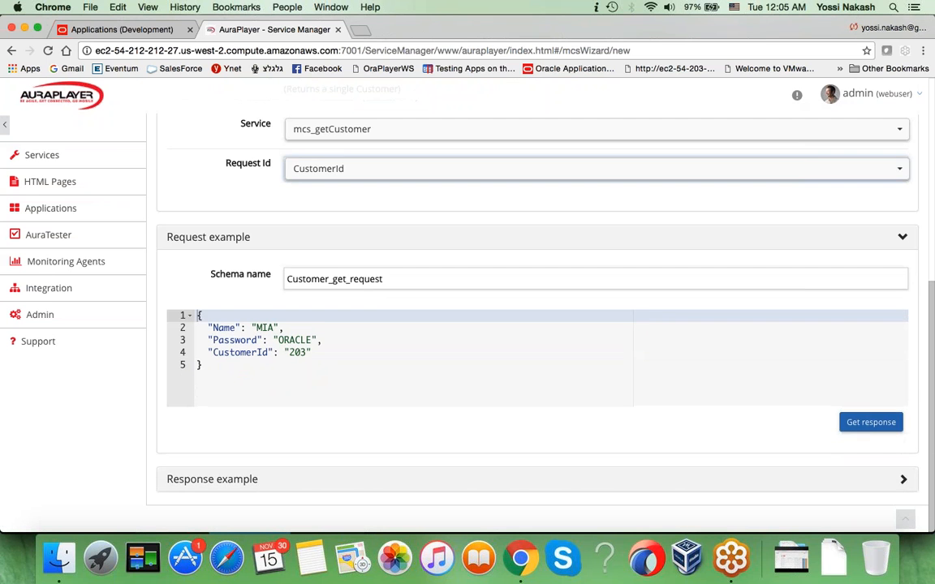
pyautogui.click(867, 423)
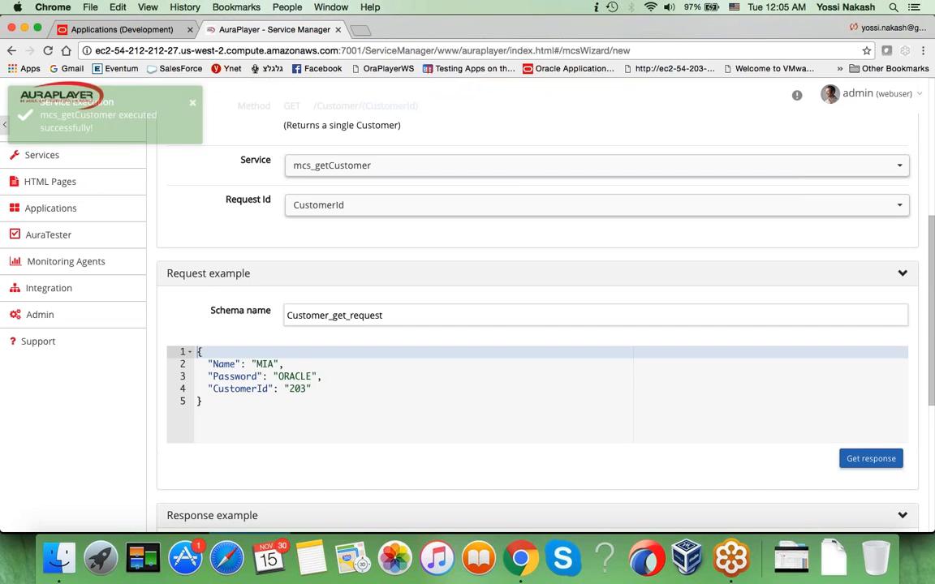
# Review the example response of the Customer GET method and continue to the POST method.
pyautogui.scroll(-10, 99, 445)
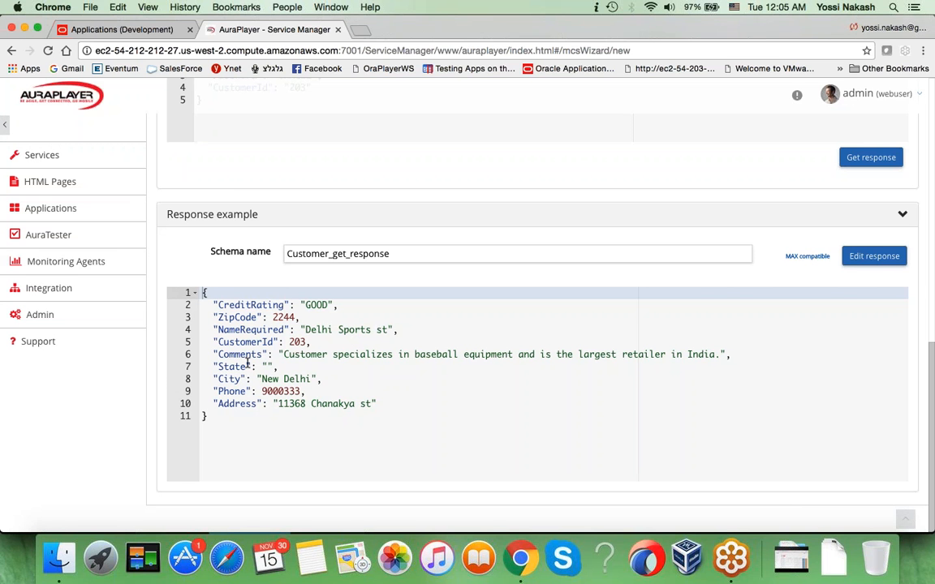
pyautogui.scroll(10, 158, 367)
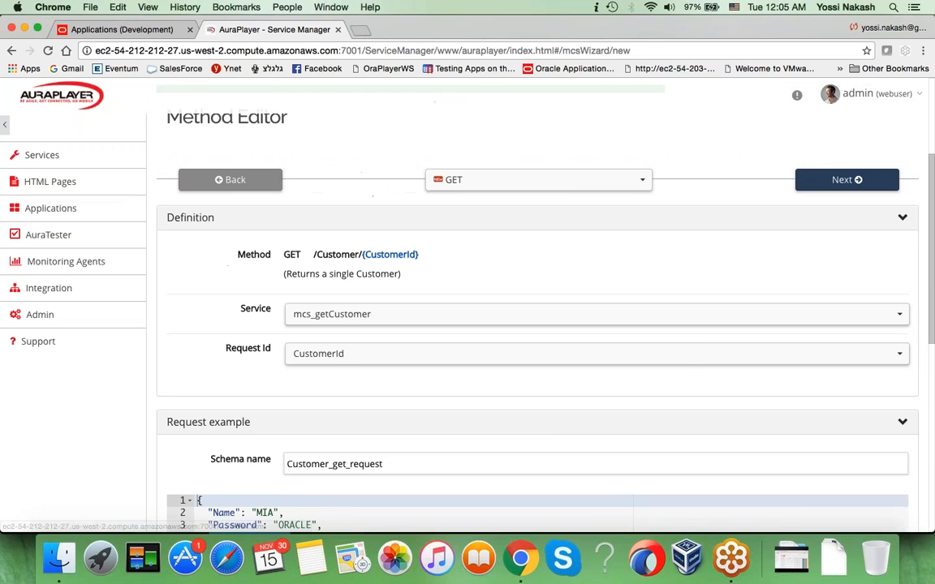
pyautogui.click(845, 179)
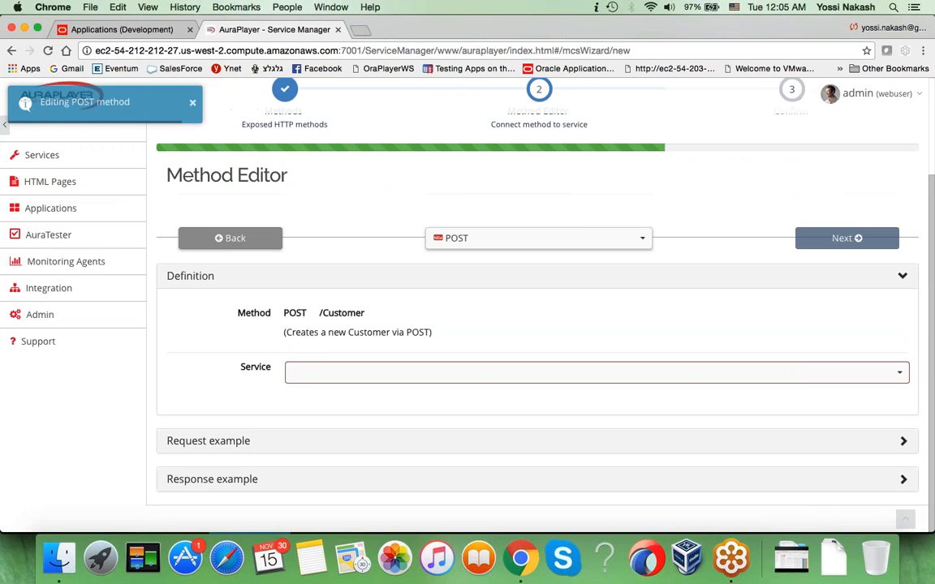
# Connect the Customer resource's POST method to the mcs_createCustomer service.
pyautogui.click(313, 371)
pyautogui.write('cre')
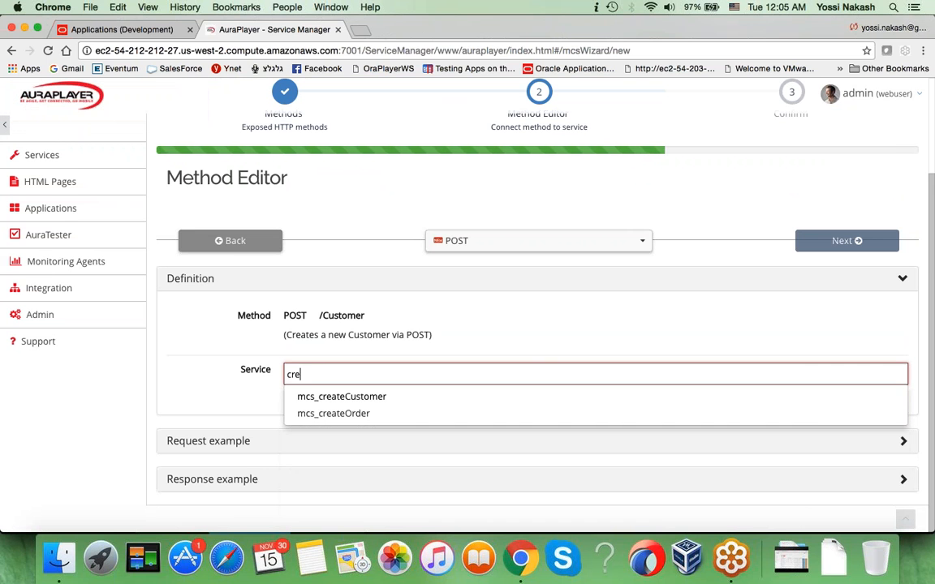
pyautogui.click(329, 397)
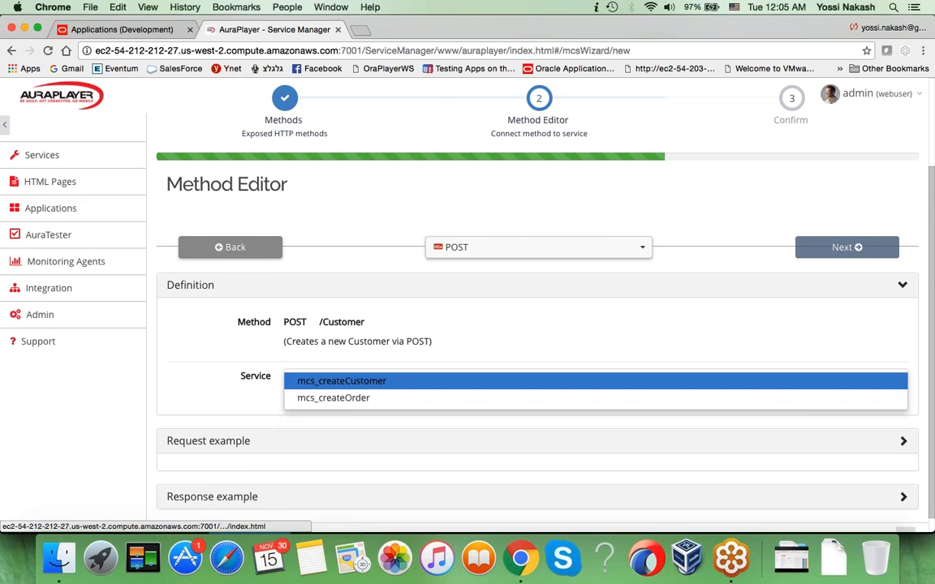
# Get the POST example response with a new customer ID in the request, and continue to the PATCH method.
pyautogui.scroll(-4, 180, 416)
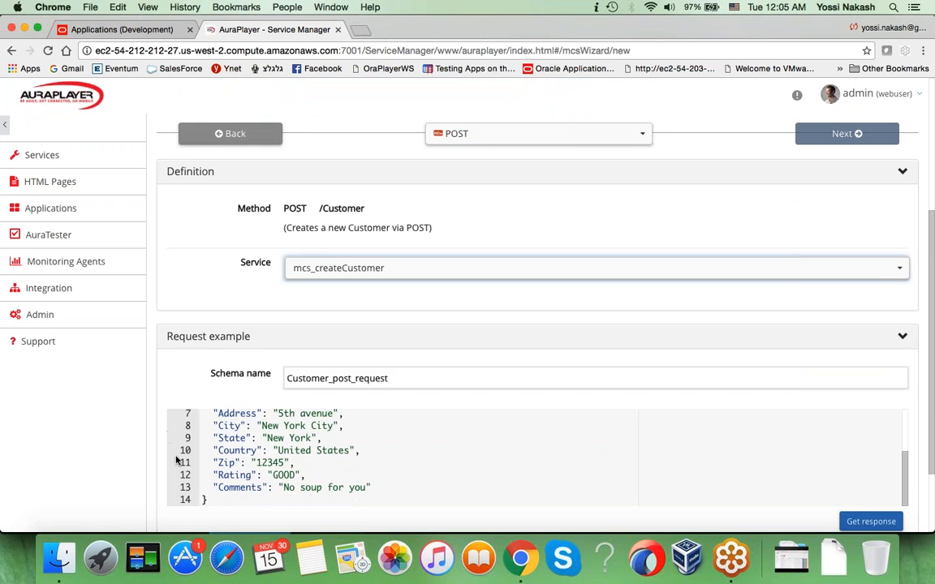
pyautogui.scroll(3, 177, 460)
pyautogui.doubleClick(307, 451)
pyautogui.write('231')
pyautogui.scroll(-3, 76, 485)
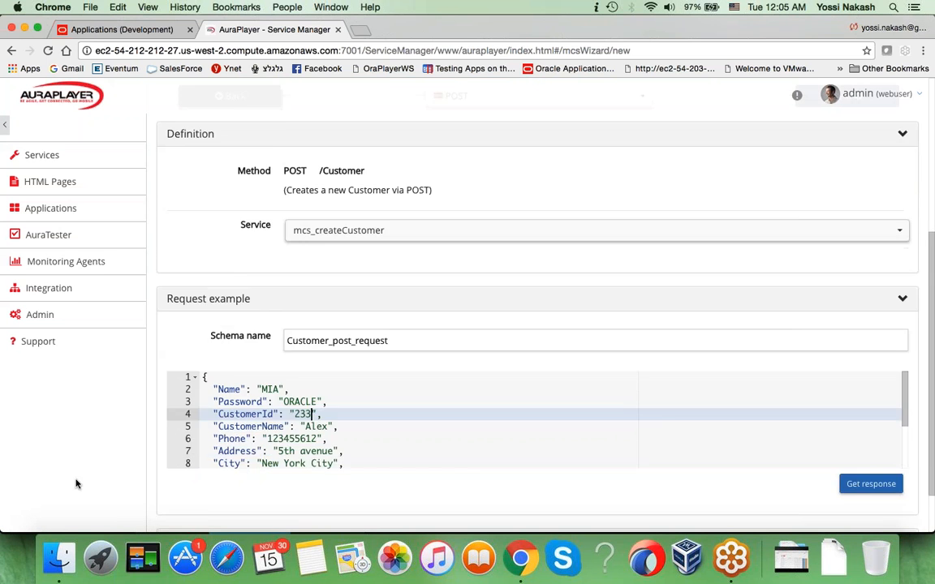
pyautogui.click(872, 423)
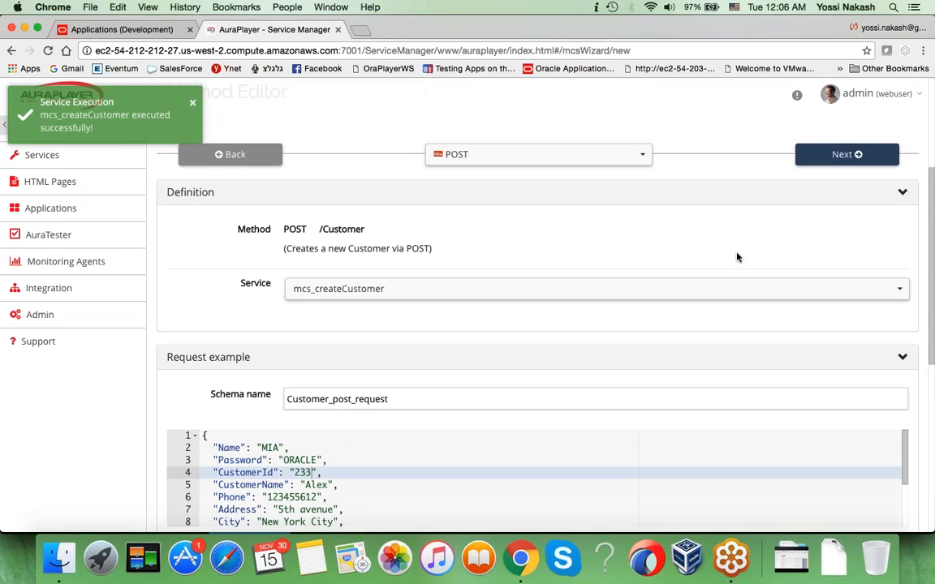
pyautogui.click(859, 153)
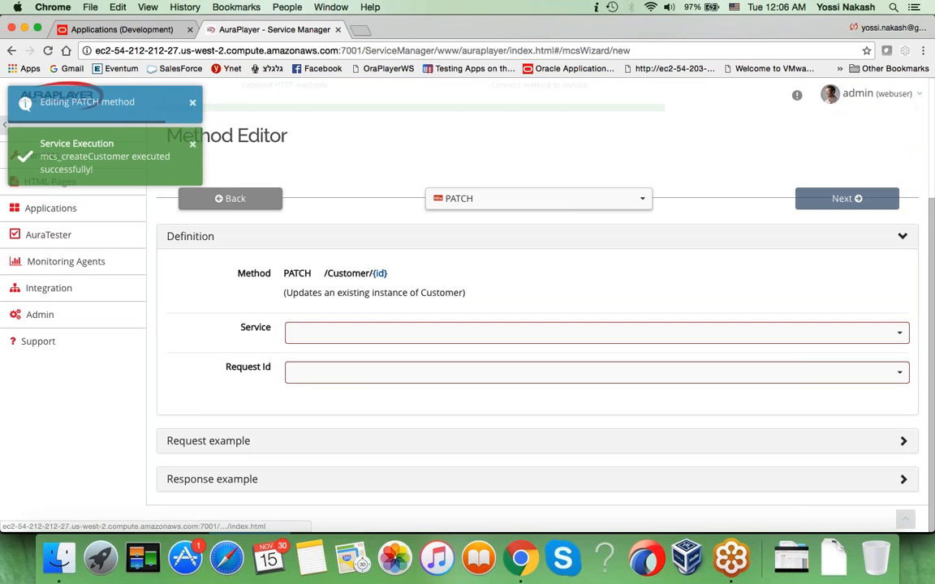
# Connect the PATCH method to the mcs_updateCustomer service with CustomerId as its Request Id.
pyautogui.click(365, 334)
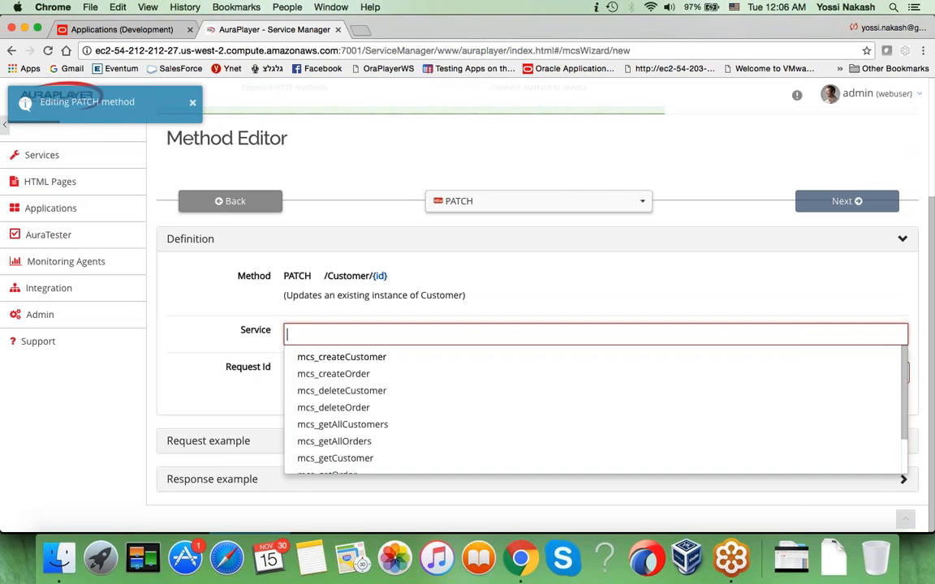
pyautogui.write('up')
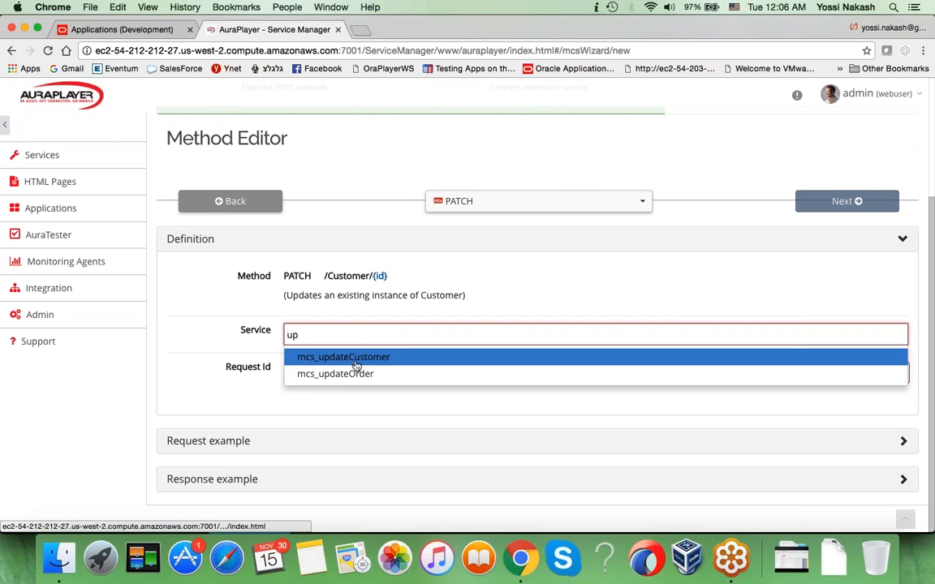
pyautogui.click(356, 358)
pyautogui.scroll(-2, 344, 305)
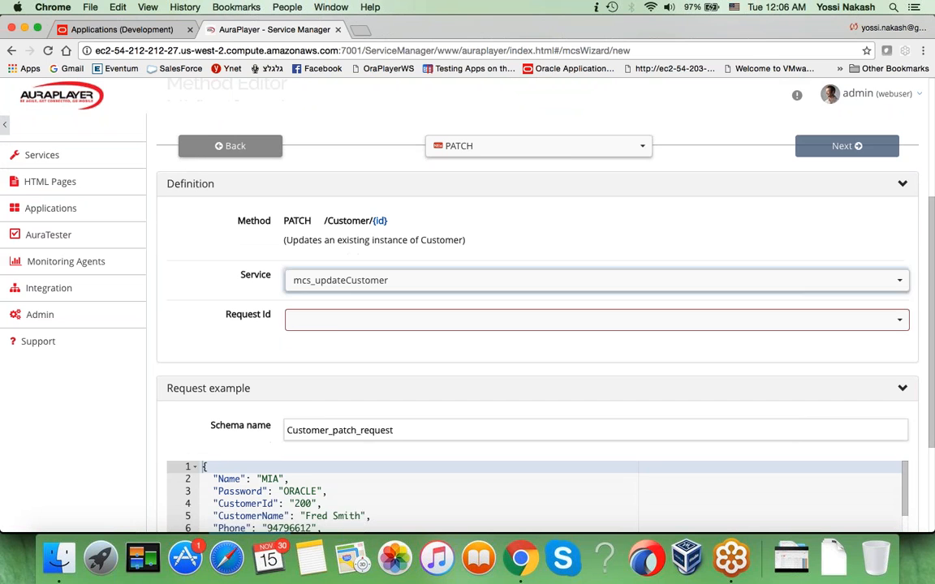
pyautogui.click(334, 320)
pyautogui.click(328, 358)
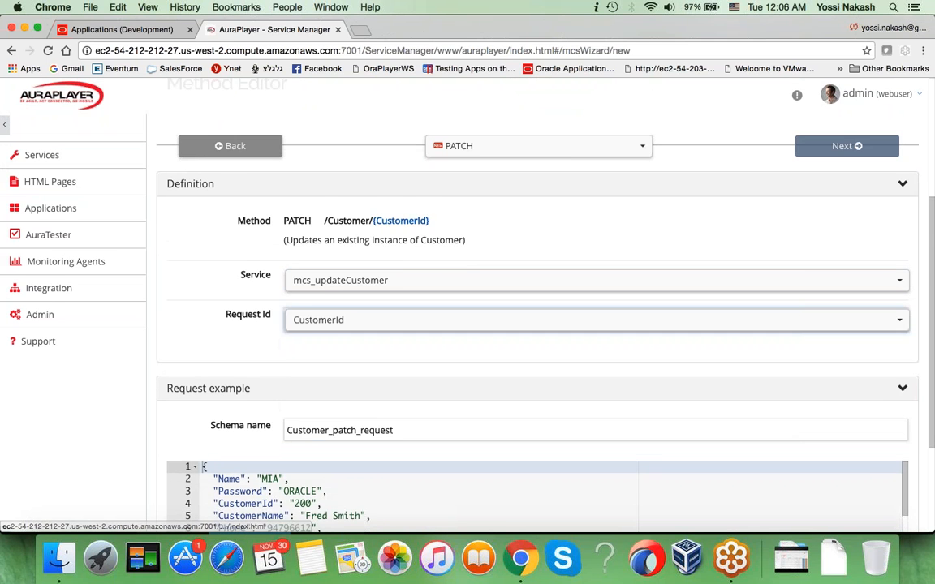
# Enter the newly created customer's ID in the PATCH request example and get its response.
pyautogui.scroll(-2, 487, 324)
pyautogui.doubleClick(301, 437)
pyautogui.write('233')
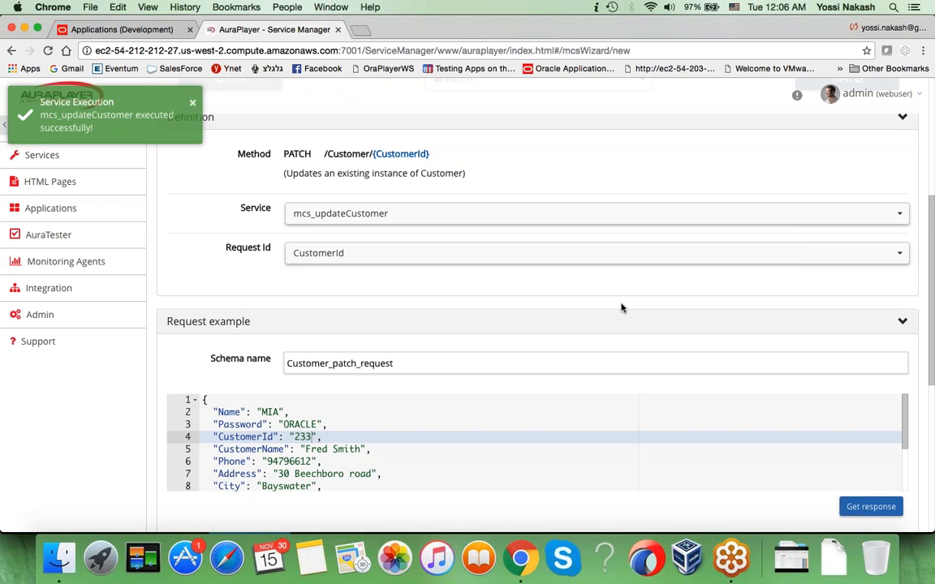
# Check the PATCH method's example response and continue to the DELETE method.
pyautogui.scroll(-4, 162, 454)
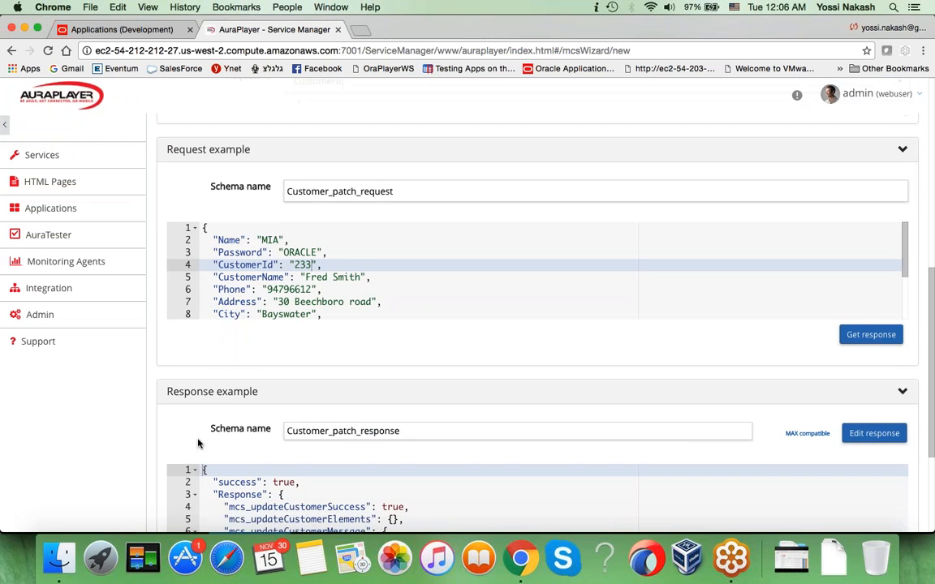
pyautogui.scroll(-2, 198, 443)
pyautogui.scroll(12, 133, 471)
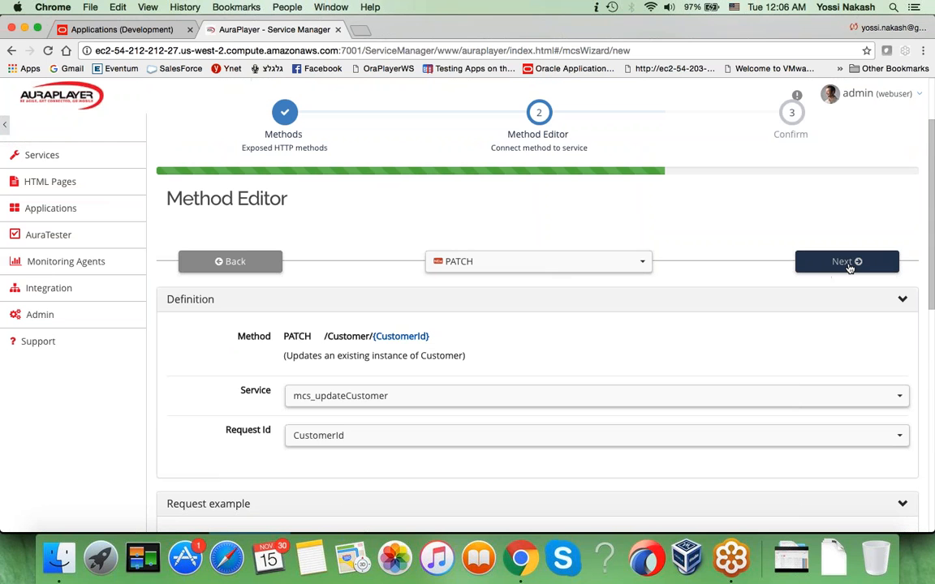
pyautogui.click(847, 262)
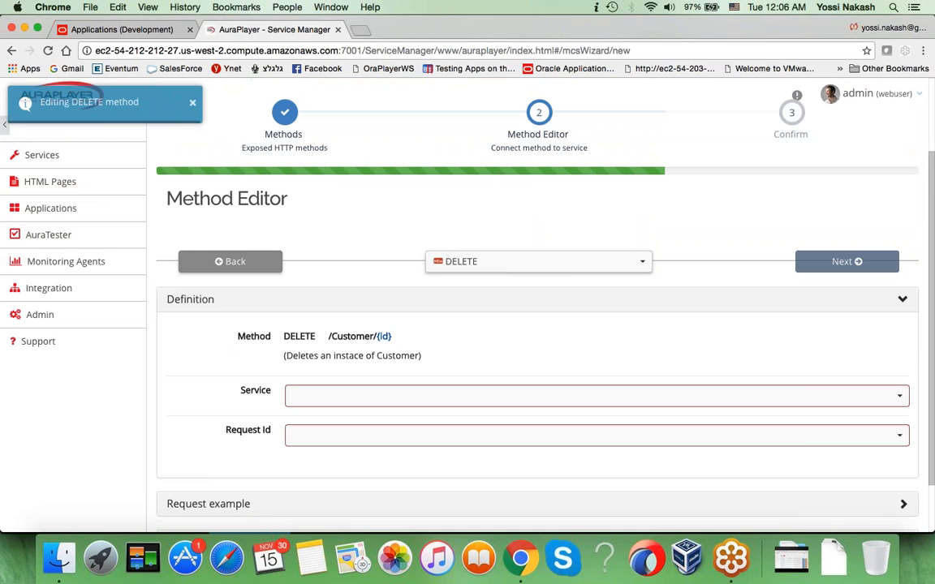
# Connect the DELETE method to the mcs_deleteCustomer service with CustomerId as its Request Id.
pyautogui.click(597, 333)
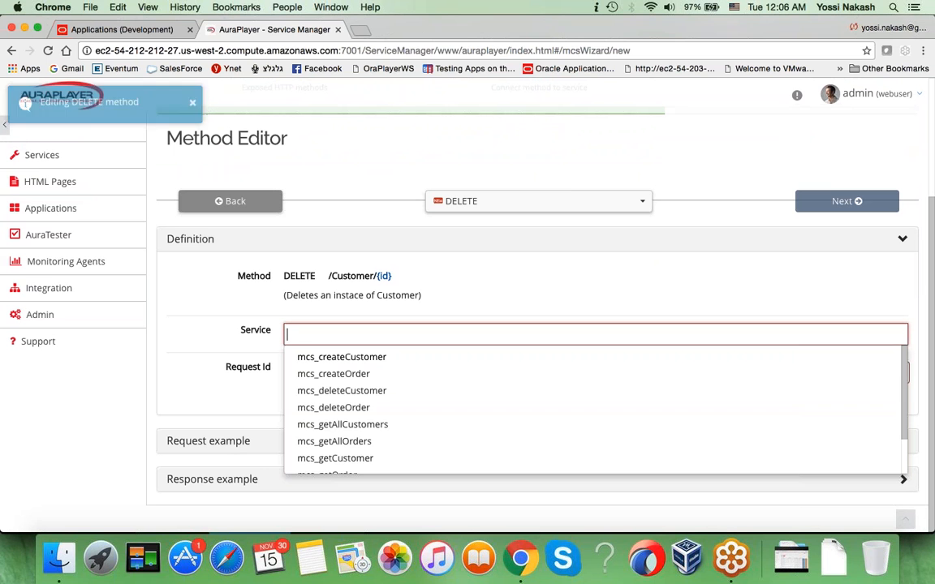
pyautogui.write('de')
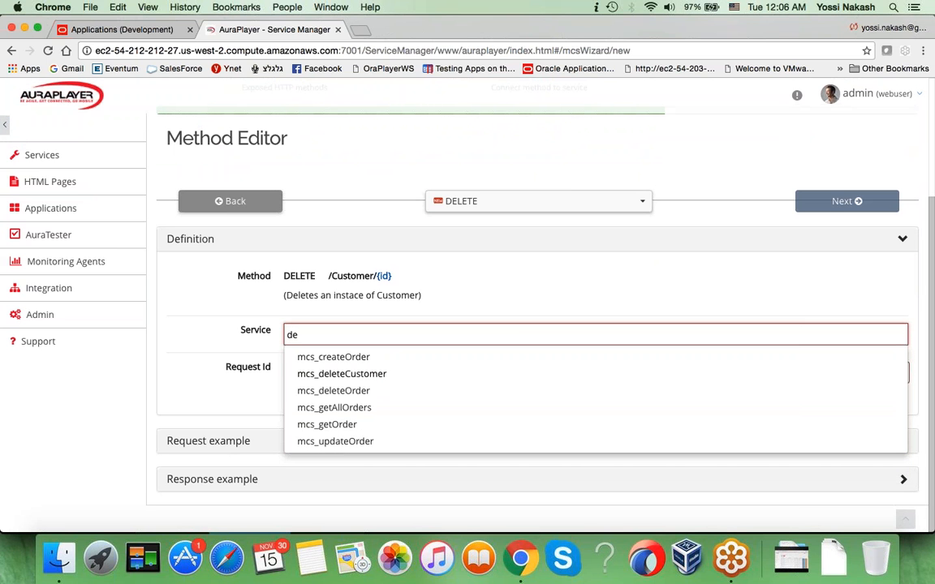
pyautogui.click(362, 374)
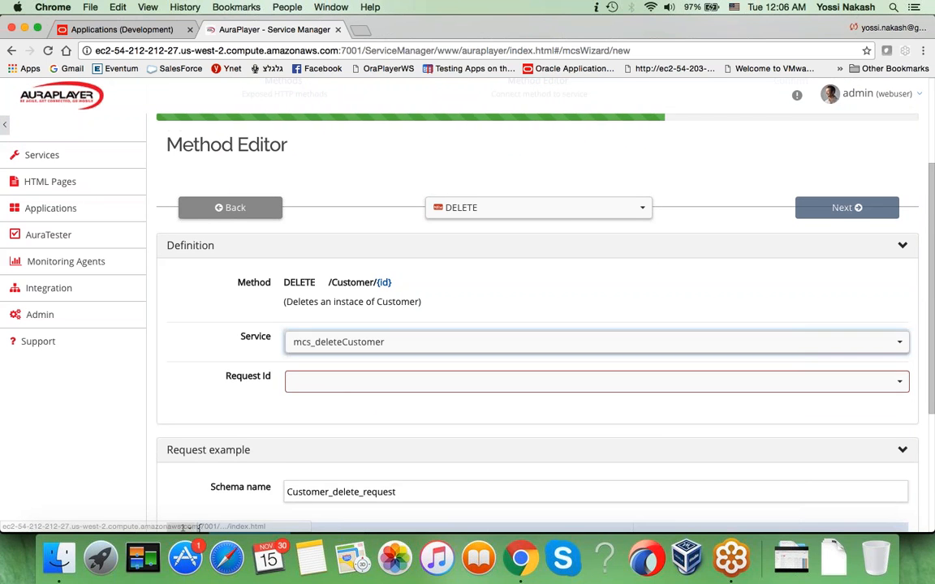
pyautogui.click(341, 377)
pyautogui.click(329, 417)
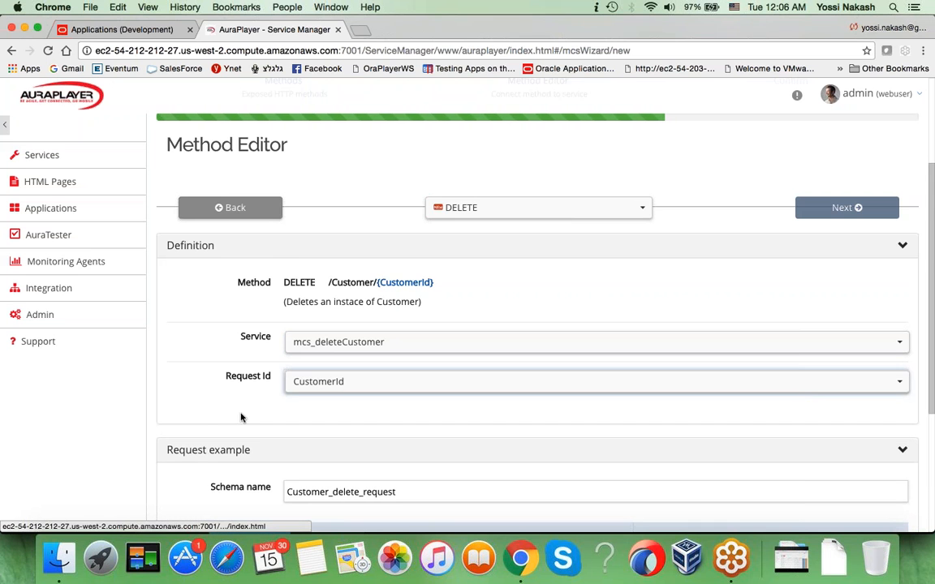
# Enter the newly created customer's ID in the DELETE request example and get its response.
pyautogui.scroll(-3, 329, 417)
pyautogui.doubleClick(290, 394)
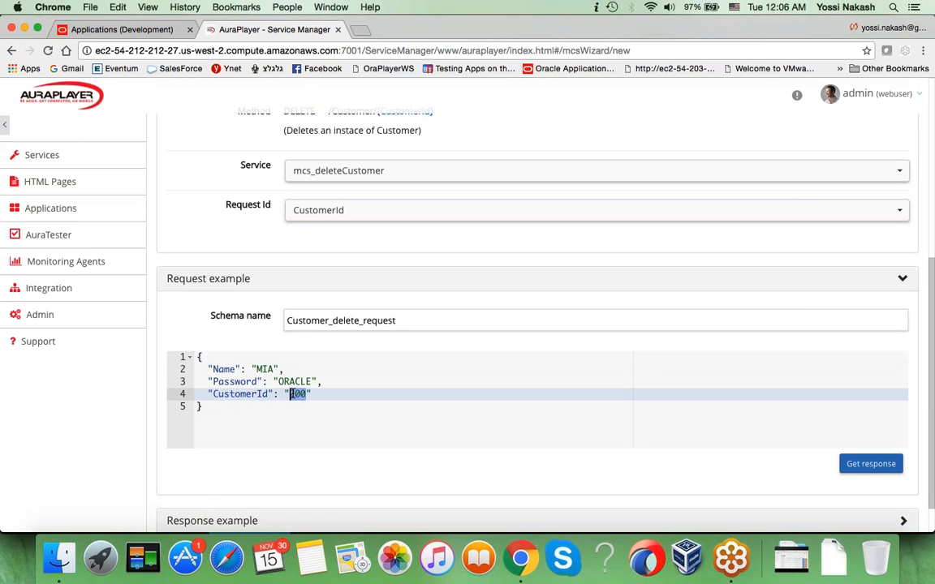
pyautogui.write('233')
pyautogui.click(875, 467)
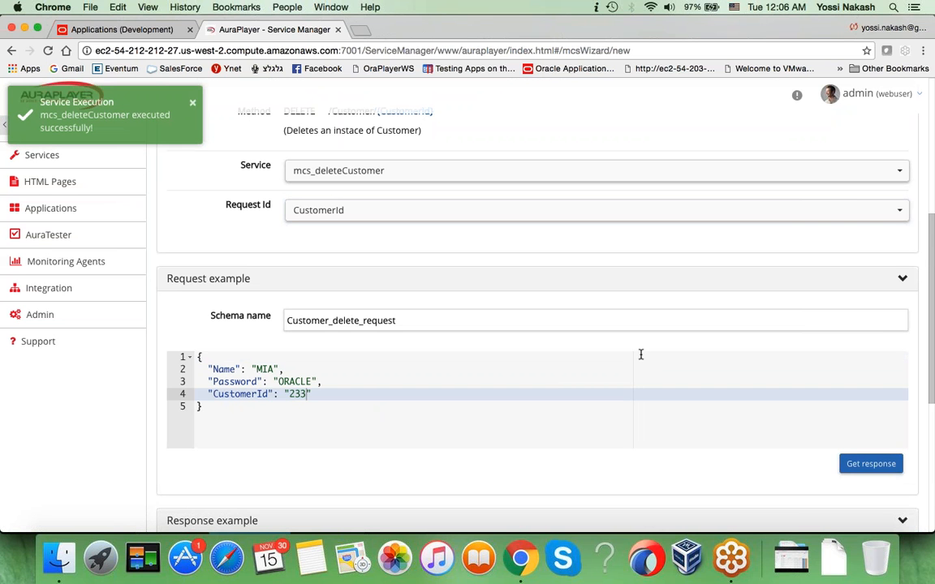
# Proceed to the confirmation stage and save the Customer resource.
pyautogui.scroll(4, 558, 264)
pyautogui.click(835, 214)
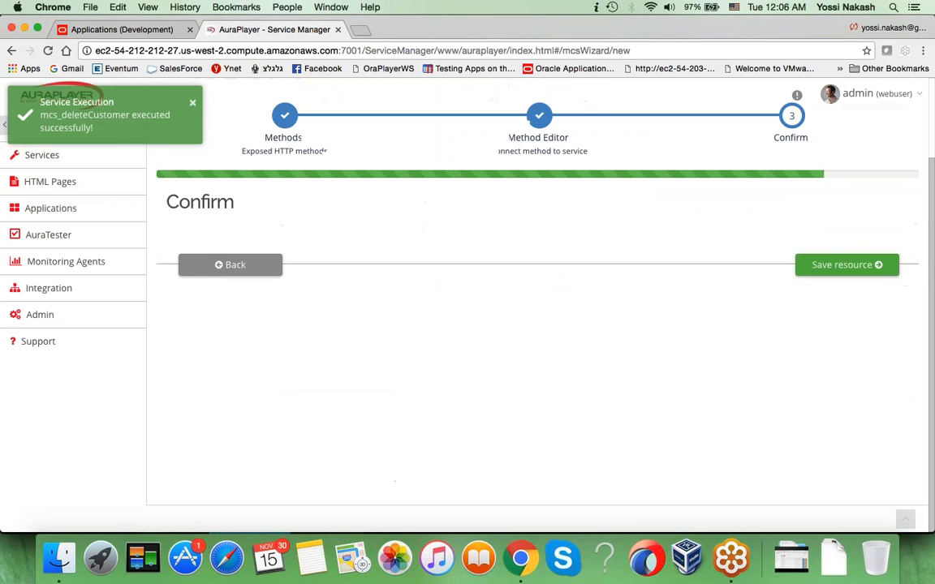
pyautogui.click(846, 265)
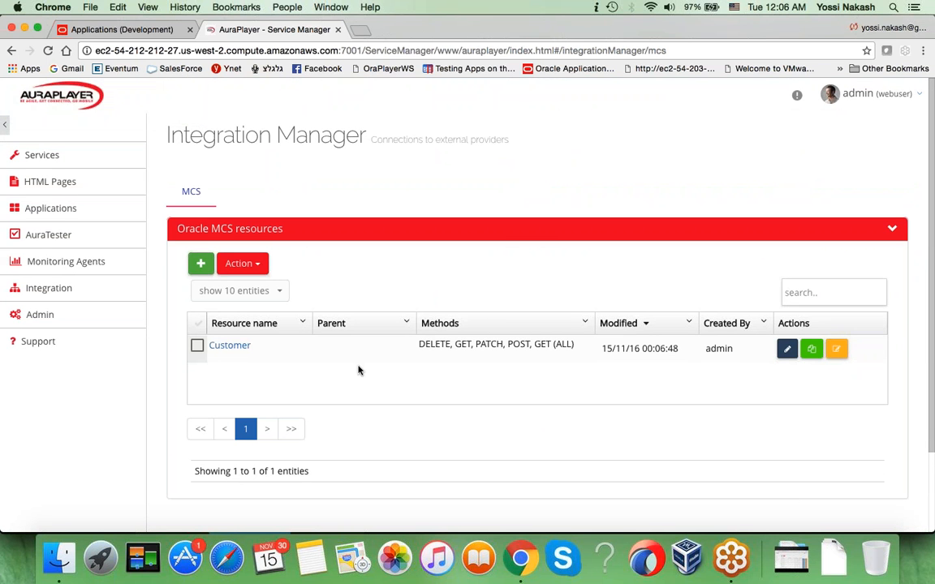
# Create a new MCS resource named Order with Customer as its parent, and continue to the method editor.
pyautogui.click(201, 265)
pyautogui.write('Order')
pyautogui.click(288, 444)
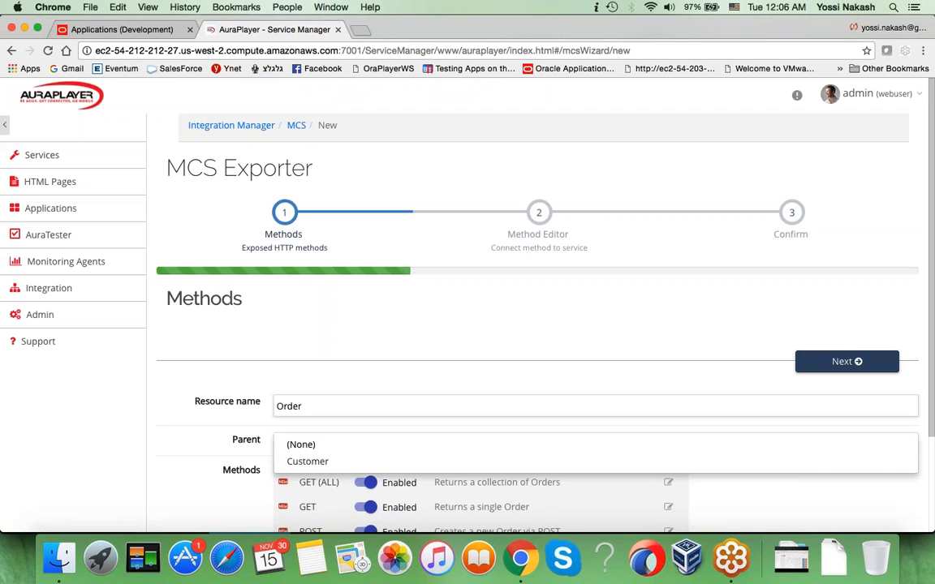
pyautogui.scroll(-3, 296, 344)
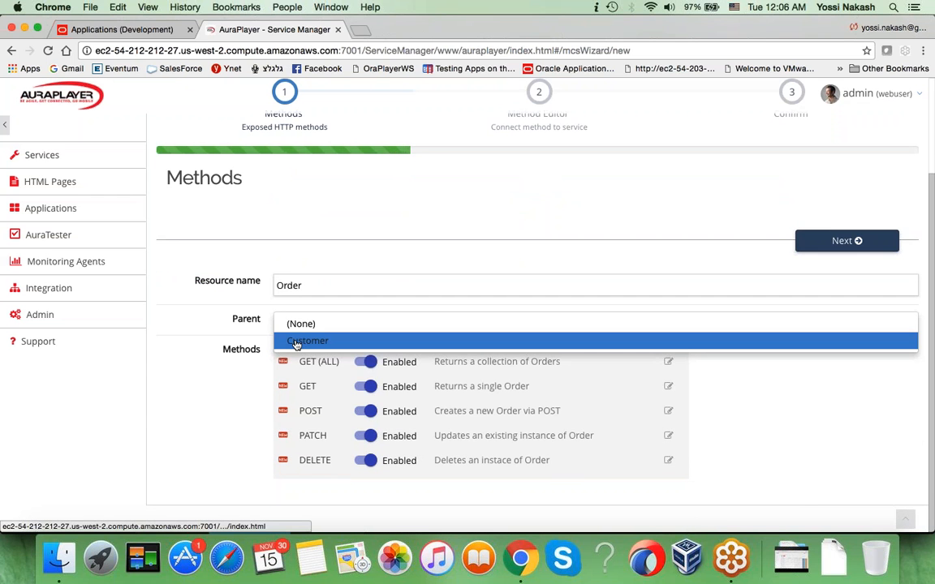
pyautogui.click(296, 344)
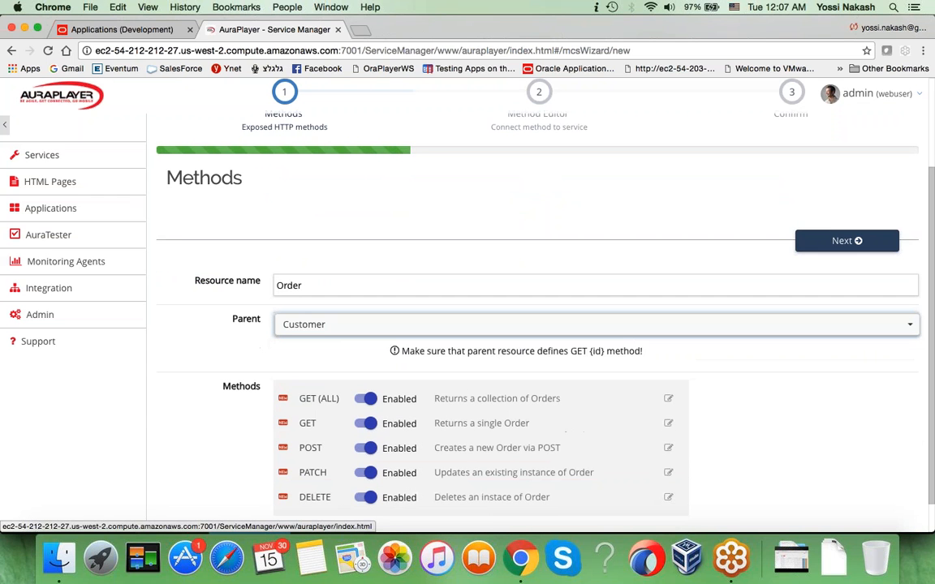
pyautogui.click(848, 241)
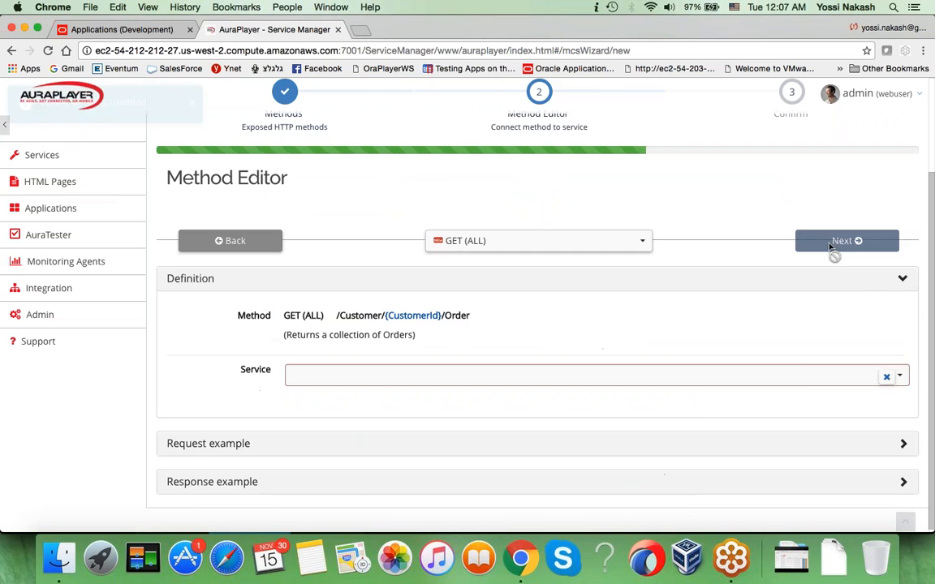
# Connect the Order resource's GET (ALL) method to the mcs_getAllOrders service and point out its path under Customer.
pyautogui.click(407, 375)
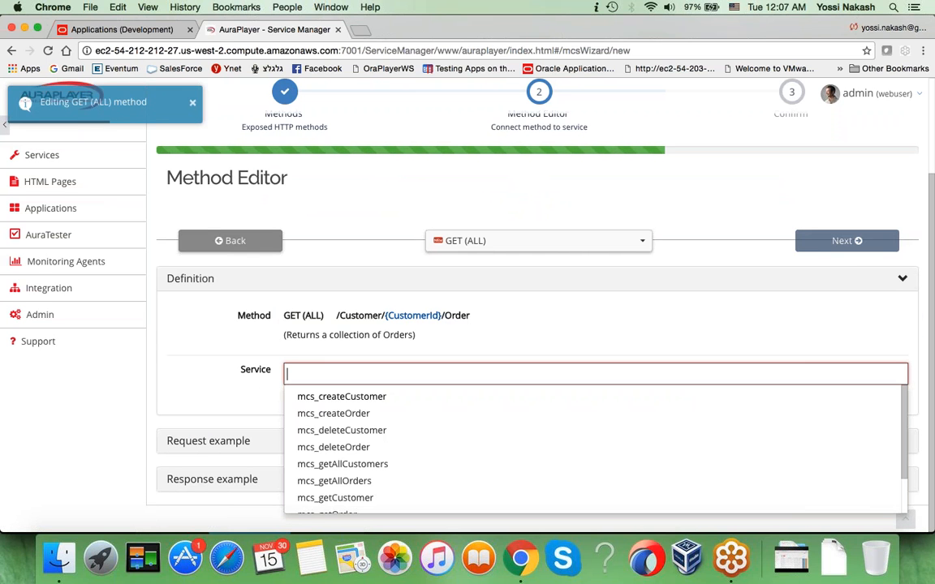
pyautogui.write('geta')
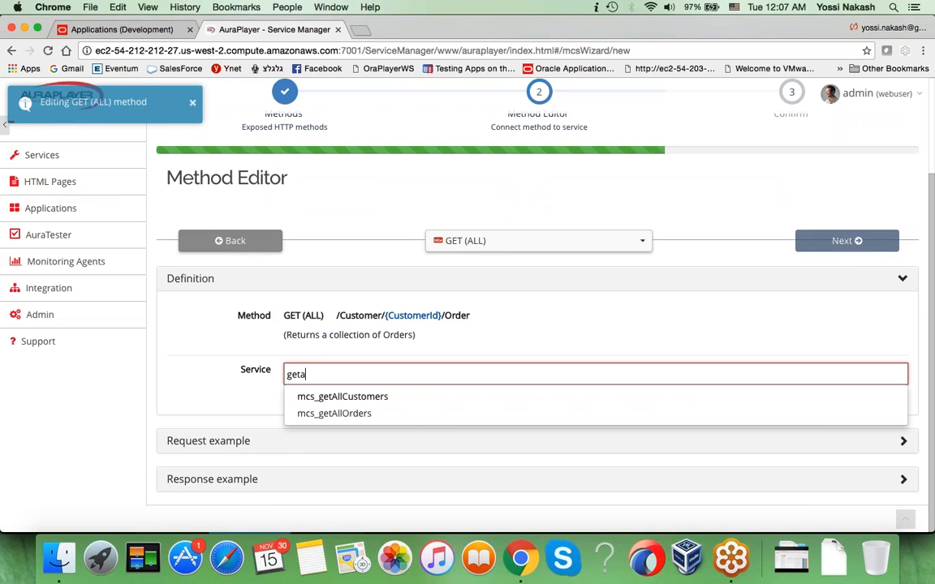
pyautogui.click(390, 413)
pyautogui.moveTo(472, 325); pyautogui.dragTo(341, 319)
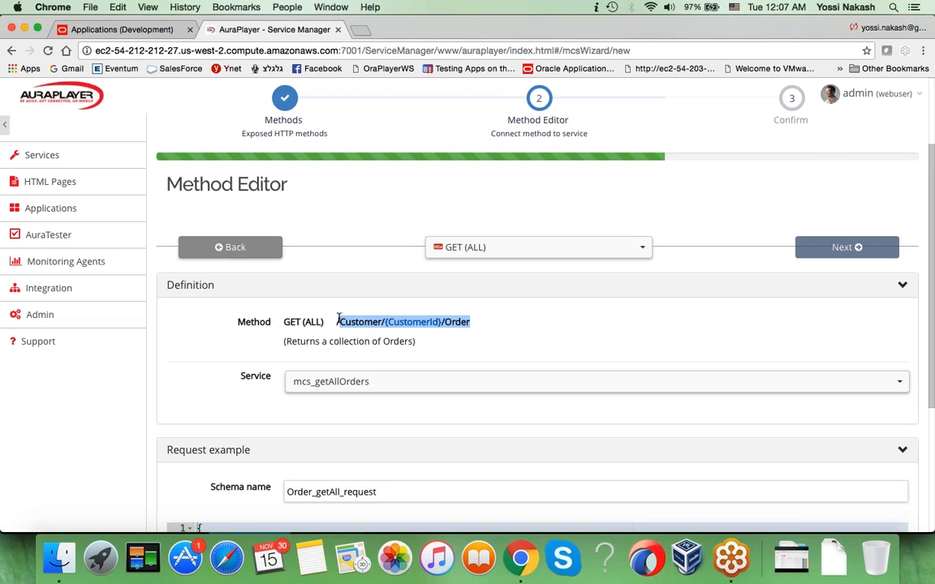
# Get the example response for the Order resource's GET (ALL) request and look through it.
pyautogui.scroll(-2, 157, 381)
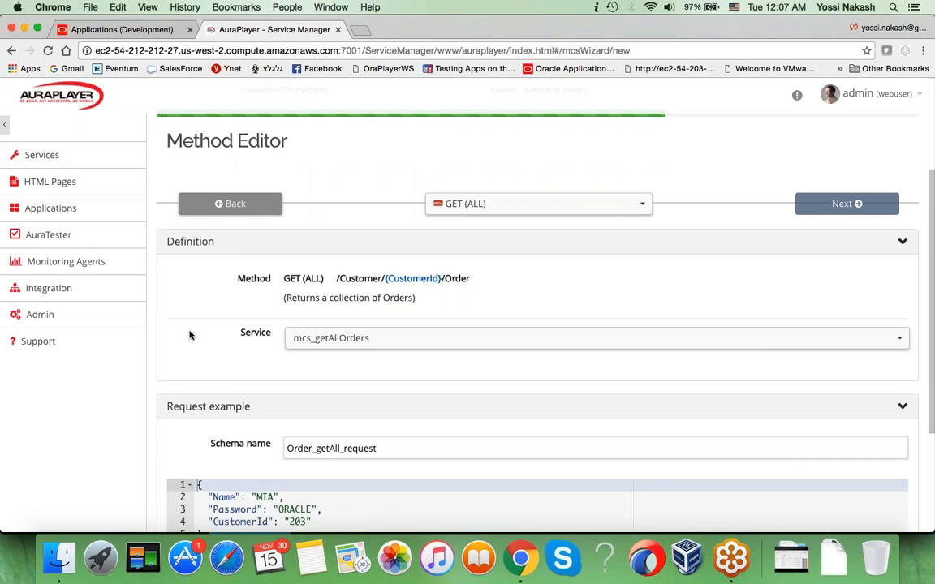
pyautogui.scroll(-5, 190, 334)
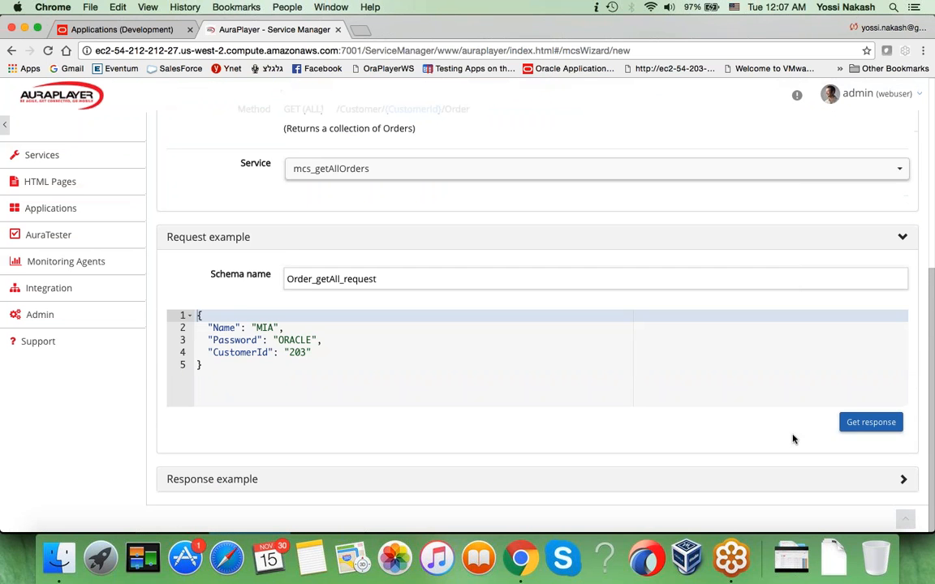
pyautogui.click(861, 426)
pyautogui.scroll(-8, 860, 426)
pyautogui.scroll(6, 861, 425)
pyautogui.scroll(5, 680, 265)
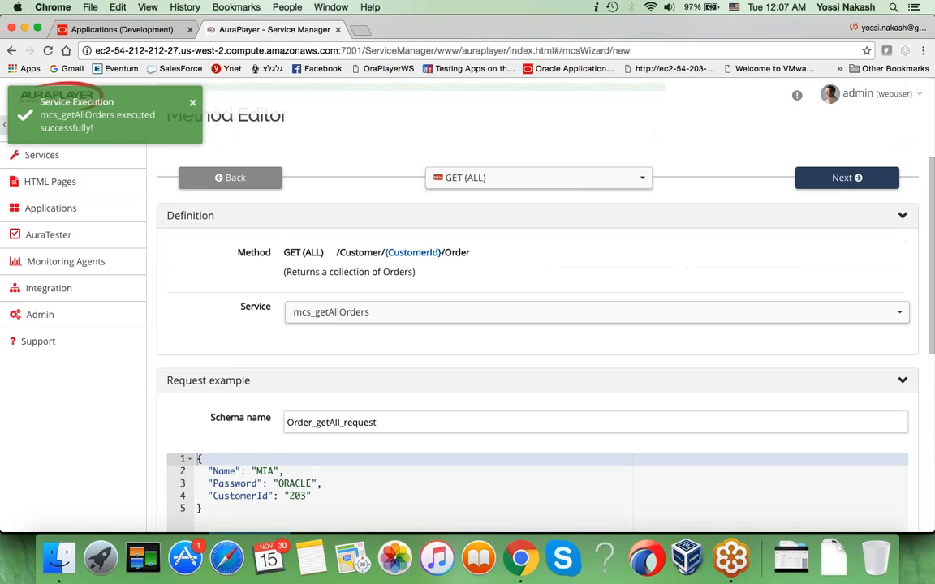
# Connect the Order resource's GET method to the mcs_getOrder service with OrderId as the request ID.
pyautogui.click(841, 178)
pyautogui.click(360, 336)
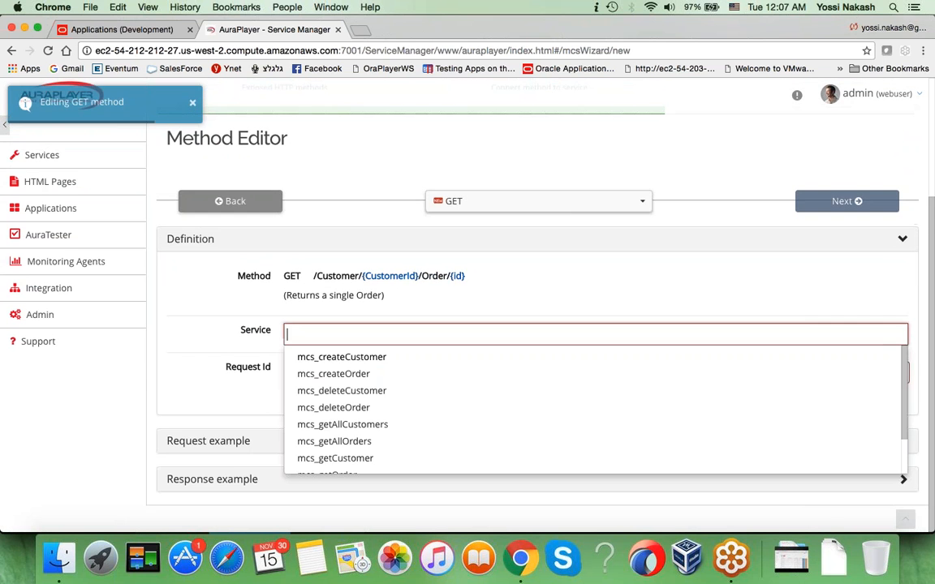
pyautogui.write('geto')
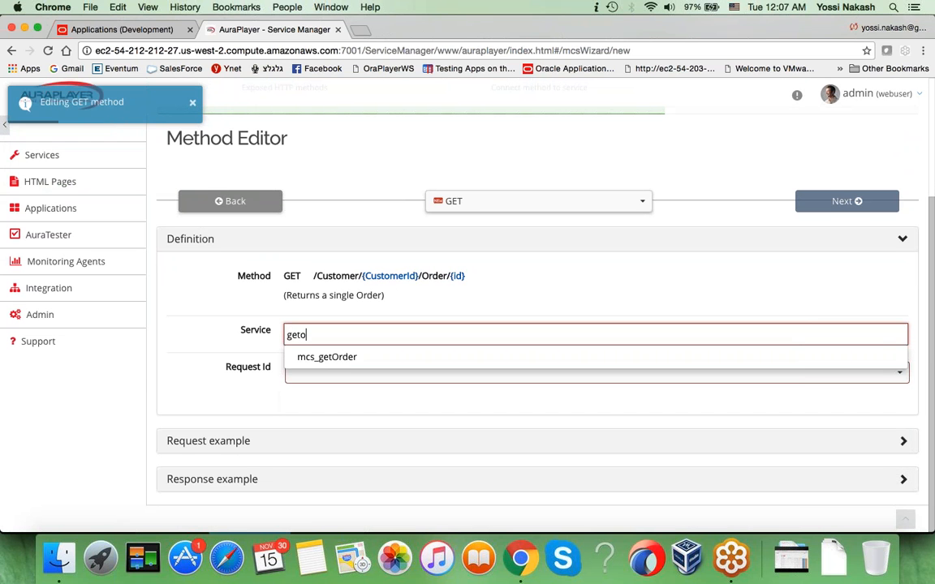
pyautogui.click(357, 360)
pyautogui.click(346, 382)
pyautogui.click(316, 431)
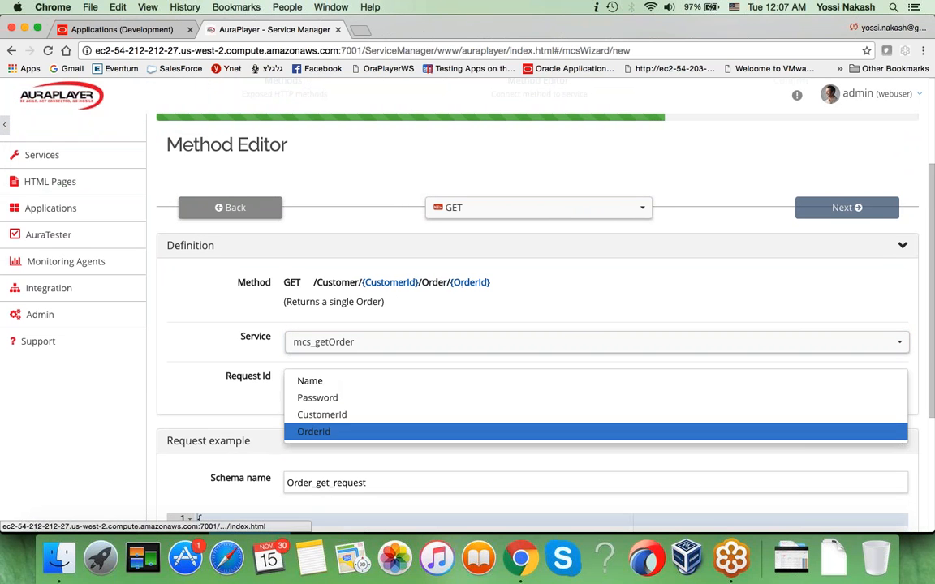
# Get the example response for the Order resource's GET request.
pyautogui.scroll(-4, 202, 409)
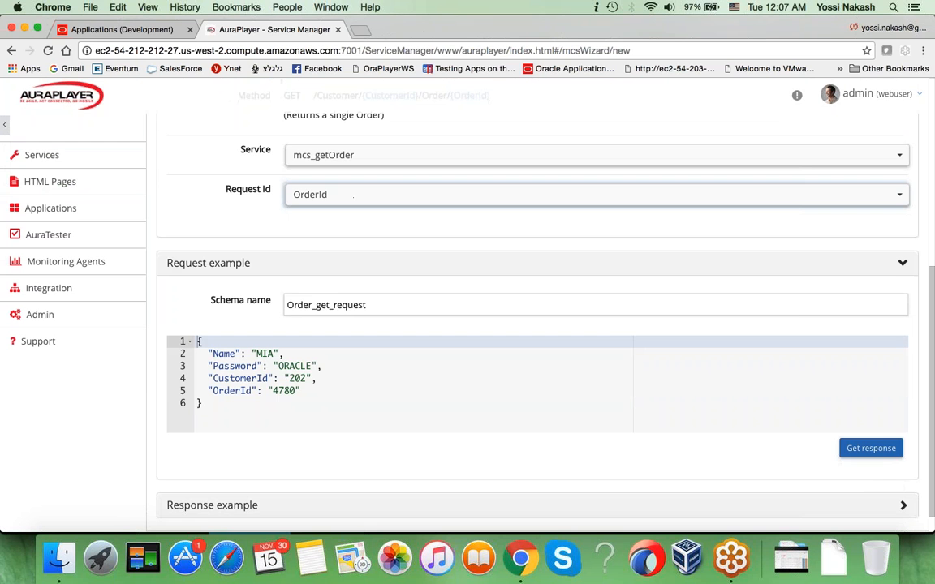
pyautogui.click(871, 448)
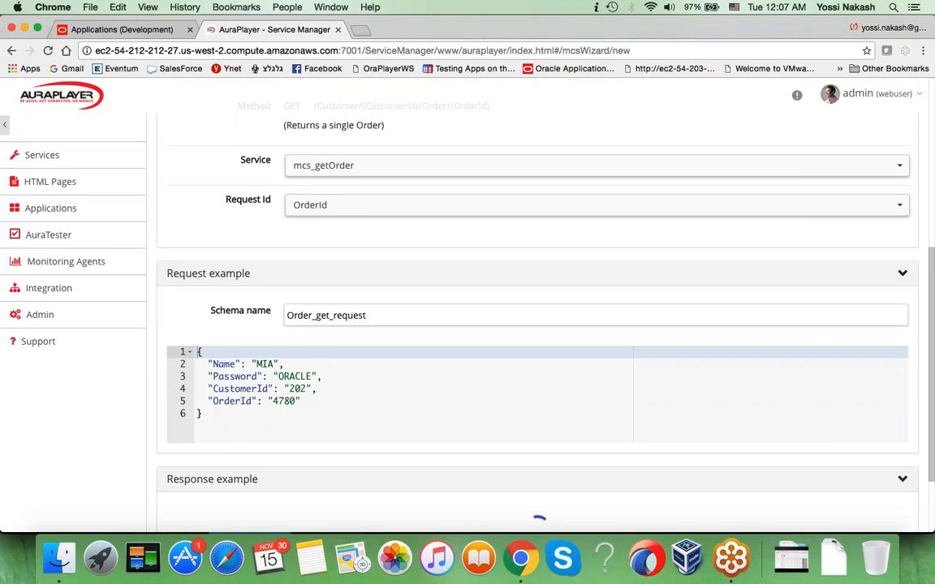
pyautogui.scroll(3, 537, 305)
# Connect the Order resource's POST method to the mcs_createOrder service.
pyautogui.click(847, 178)
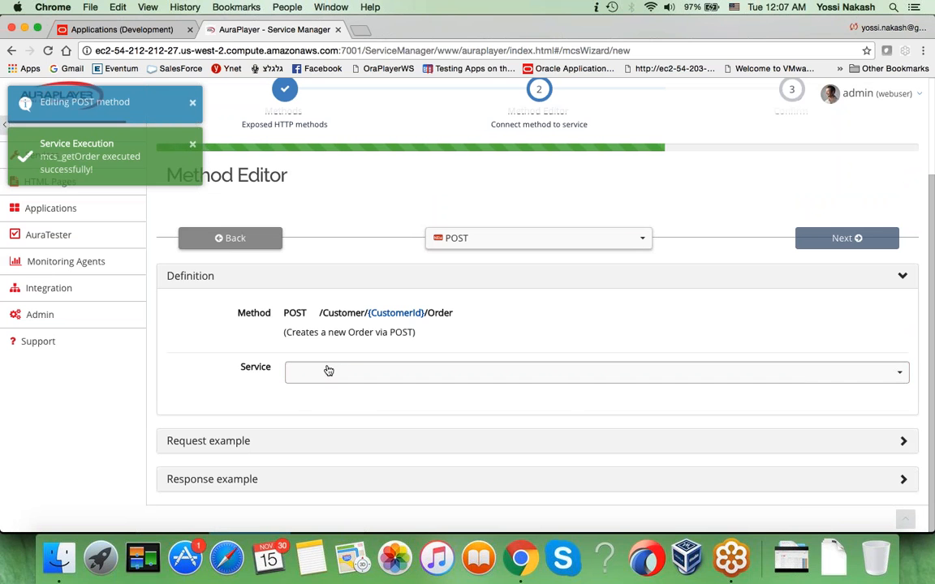
pyautogui.click(329, 371)
pyautogui.write('c')
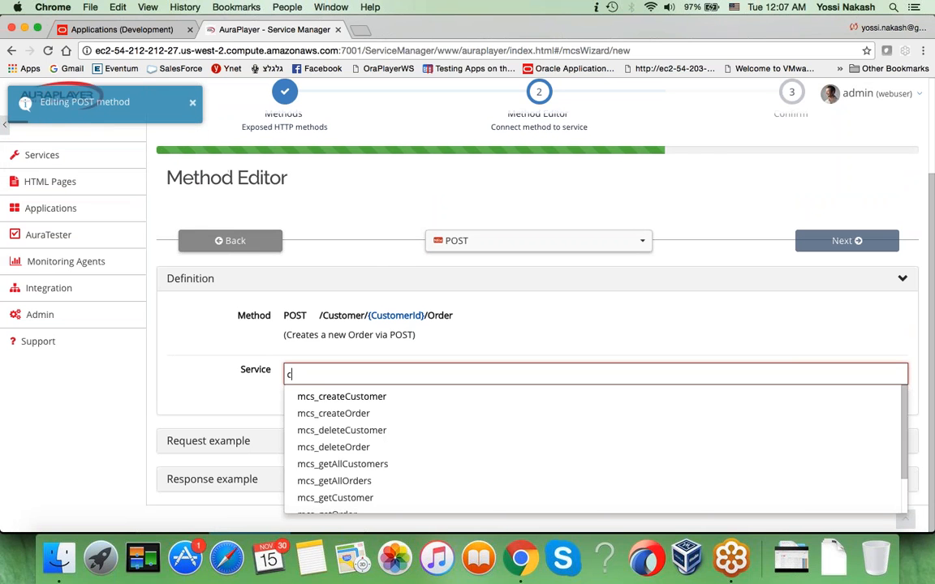
pyautogui.write('reate')
pyautogui.click(334, 413)
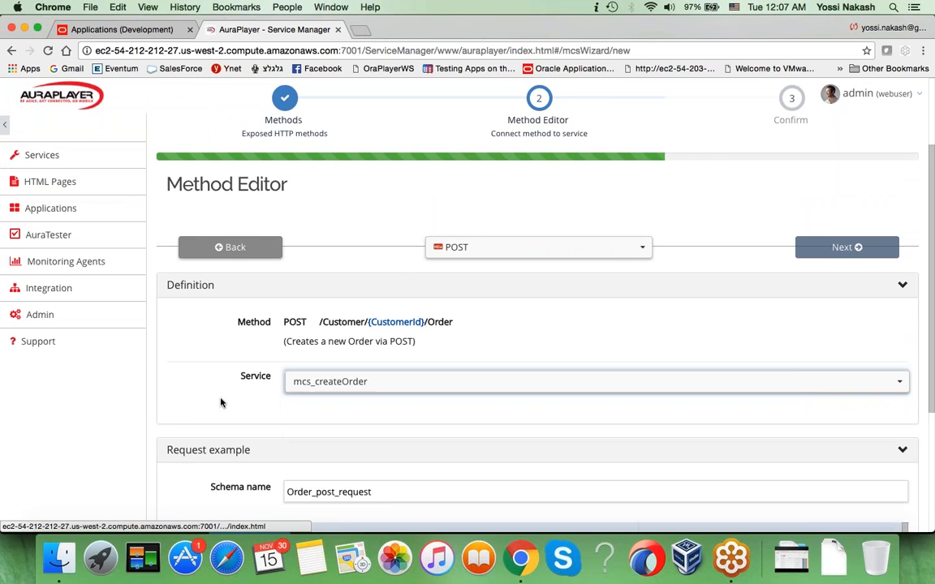
# Get the POST example response and exclude the service message from its structure, keeping only the service elements' contents.
pyautogui.scroll(-5, 221, 402)
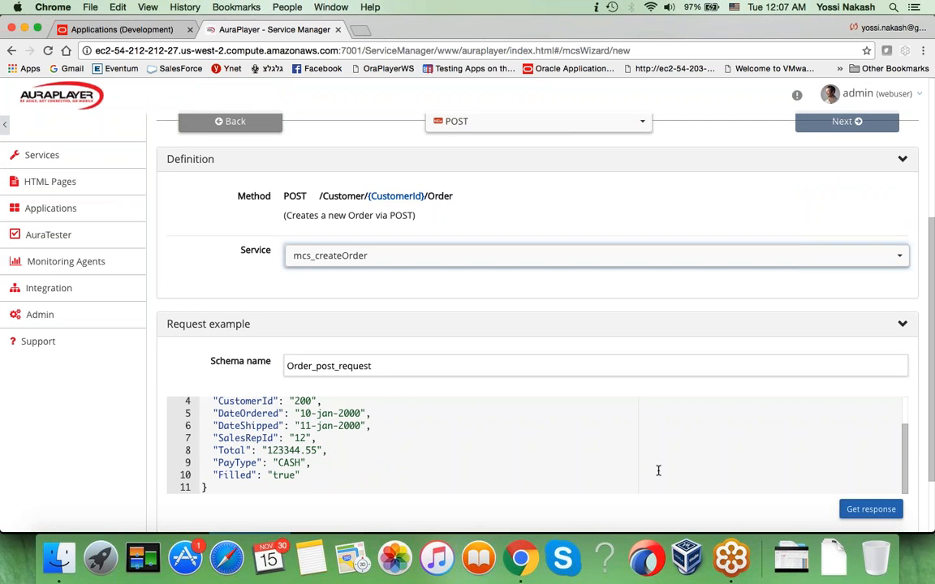
pyautogui.click(864, 509)
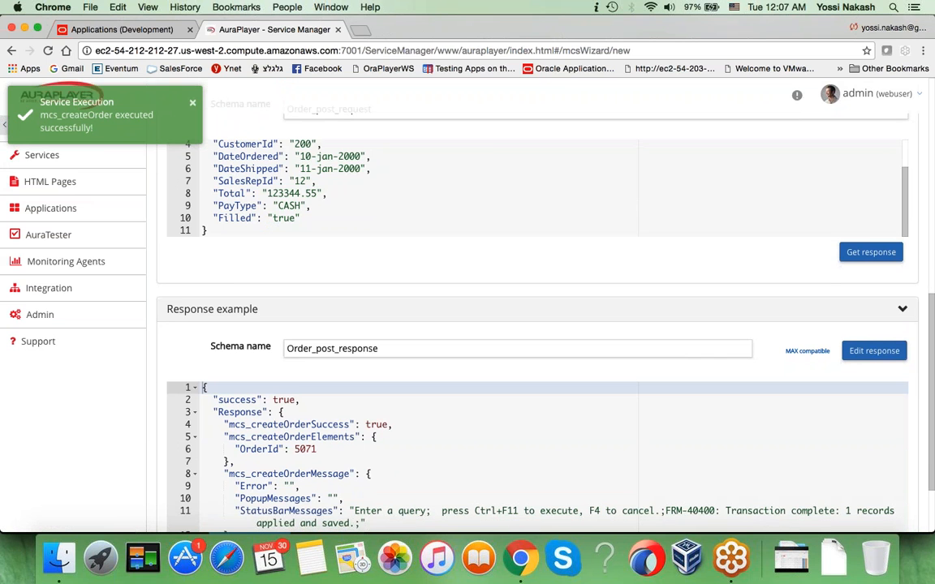
pyautogui.click(873, 351)
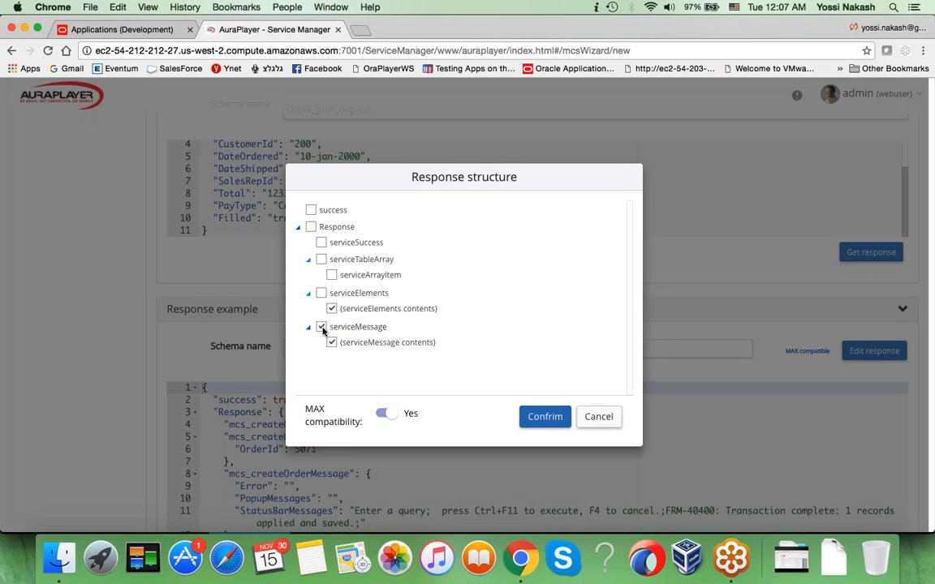
pyautogui.click(528, 418)
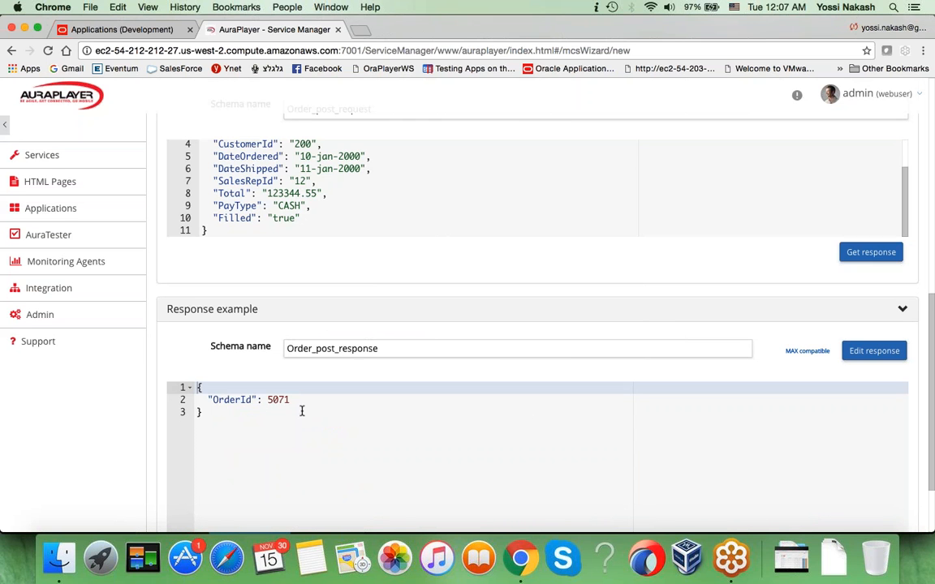
# Connect the Order resource's PATCH method to the mcs_updateOrder service with OrderId as the request ID.
pyautogui.scroll(3, 301, 411)
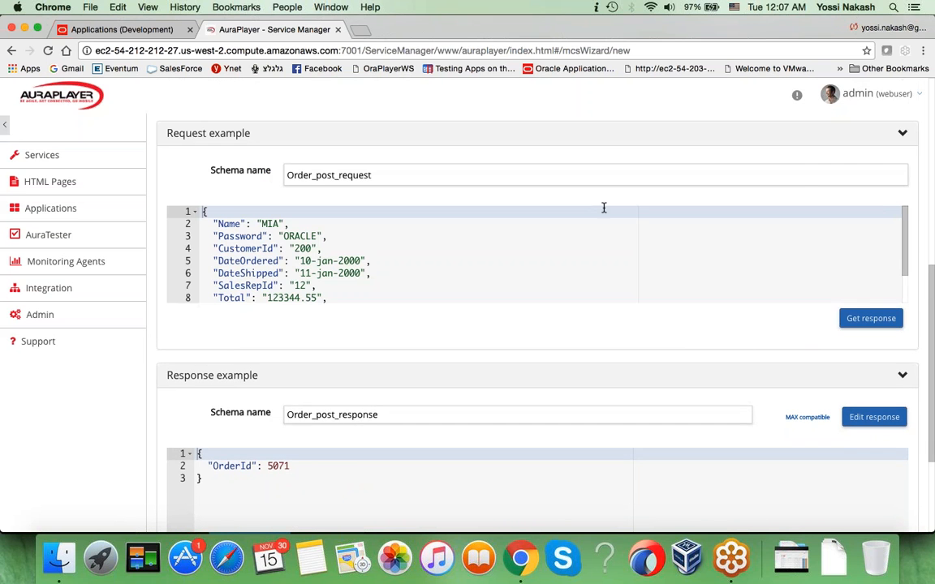
pyautogui.scroll(8, 604, 208)
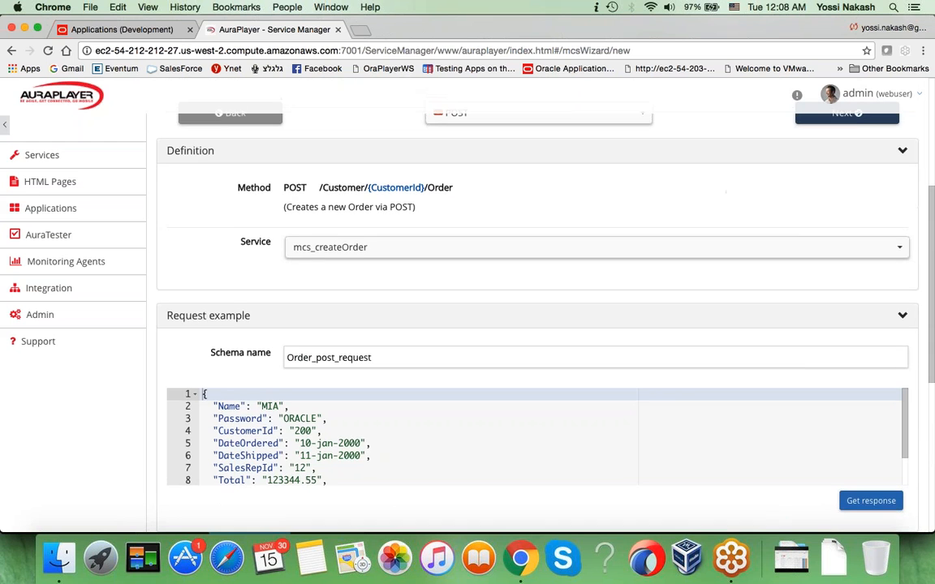
pyautogui.scroll(2, 726, 193)
pyautogui.click(832, 150)
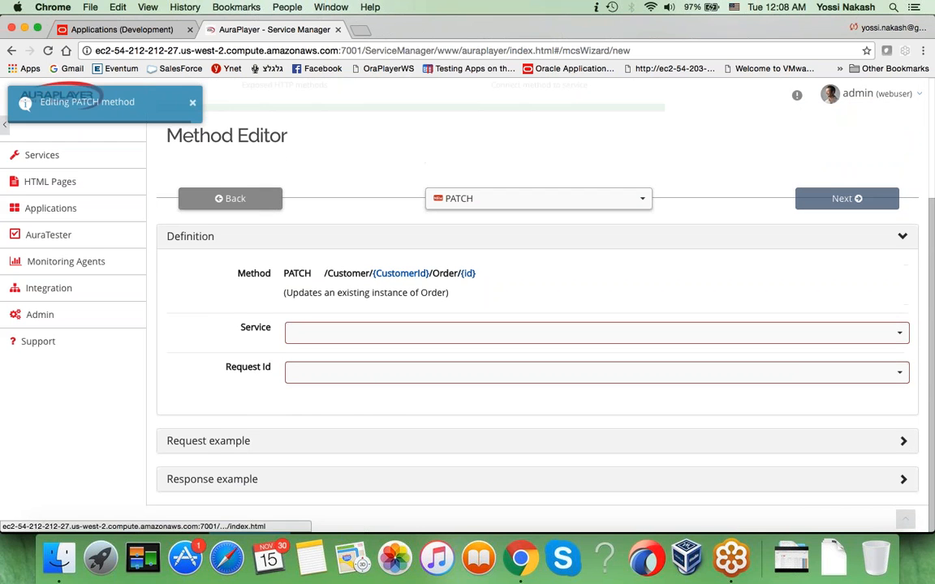
pyautogui.click(339, 334)
pyautogui.write('up')
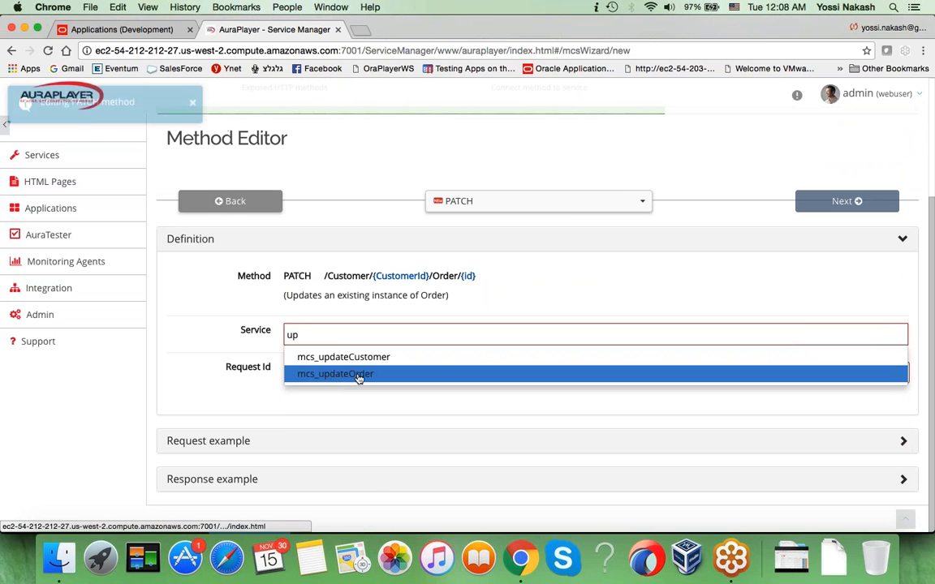
pyautogui.click(358, 374)
pyautogui.click(333, 380)
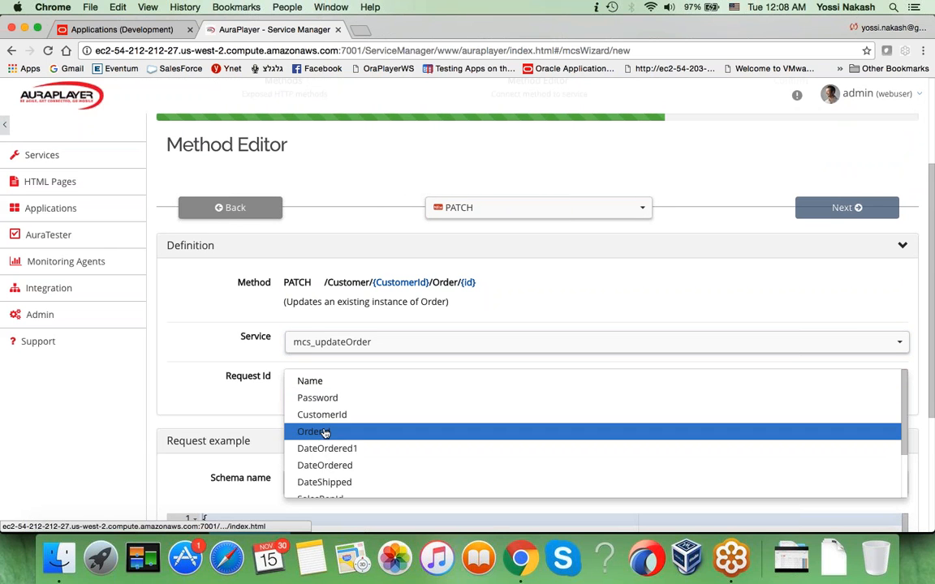
pyautogui.click(324, 433)
# Set the PATCH request example's OrderId to the newly created order's ID and get the example response.
pyautogui.scroll(-5, 162, 439)
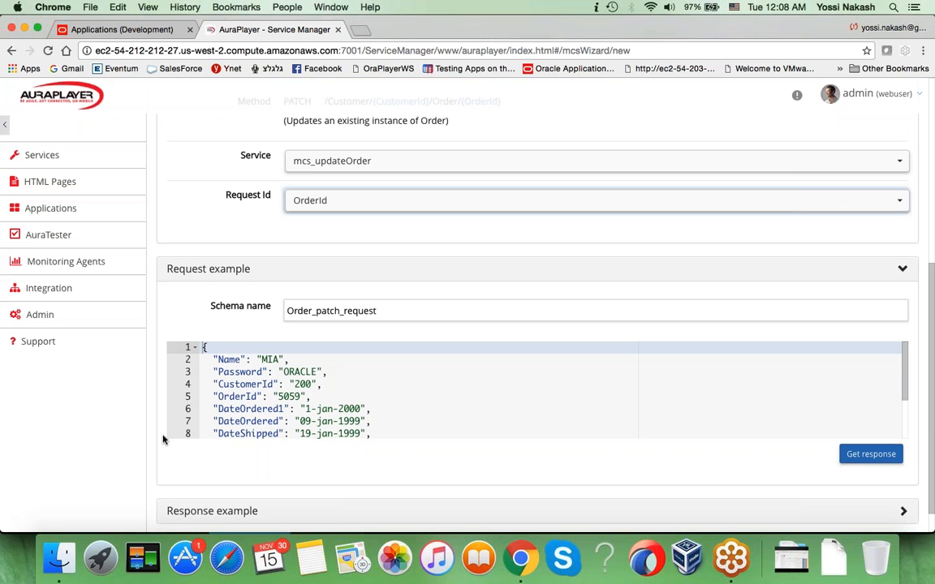
pyautogui.click(300, 397)
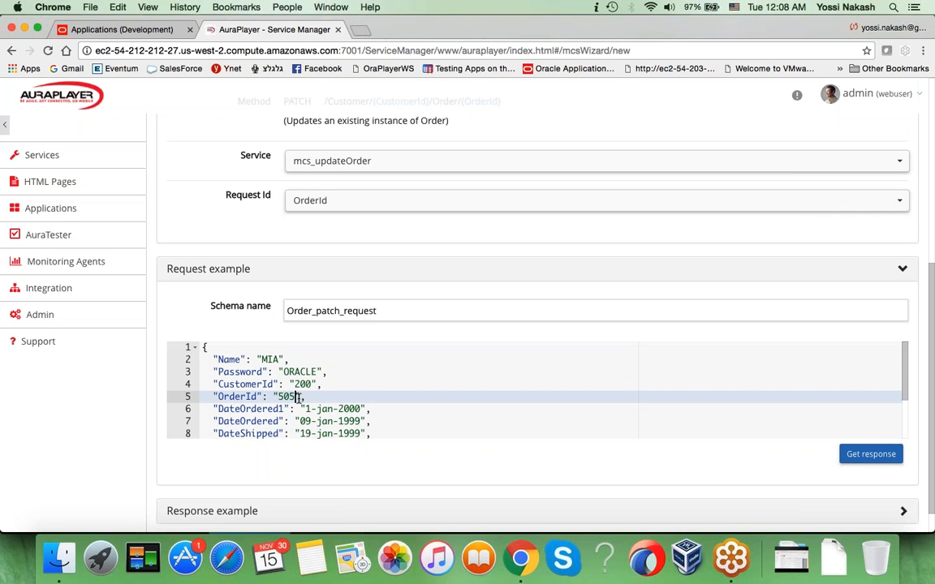
pyautogui.click(868, 453)
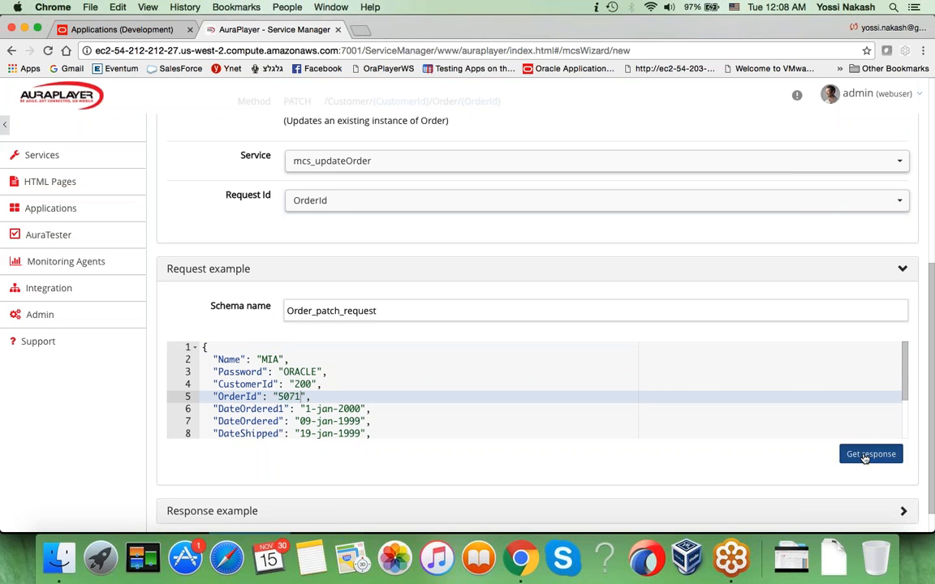
# Connect the Order resource's DELETE method to the mcs_deleteOrder service with OrderId as the request ID.
pyautogui.scroll(3, 867, 453)
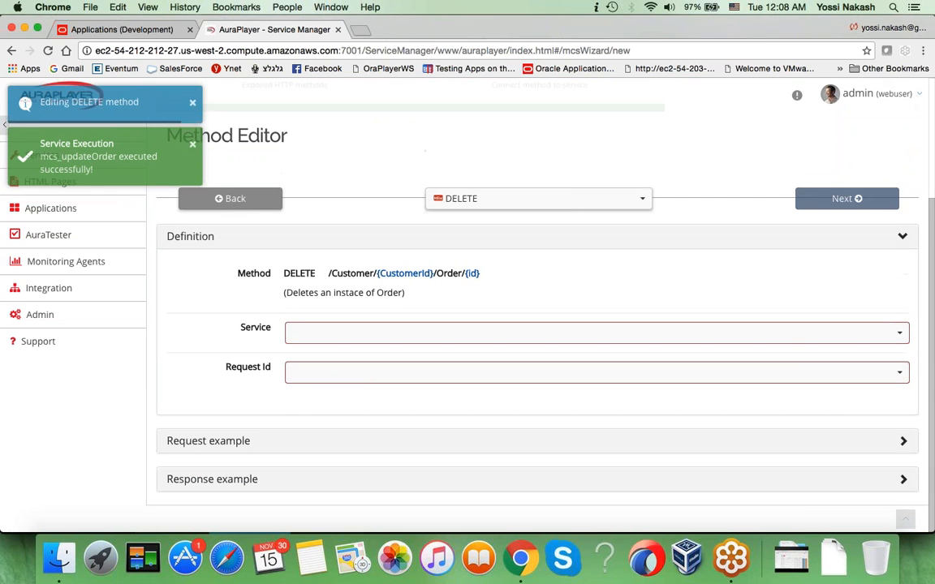
pyautogui.click(597, 333)
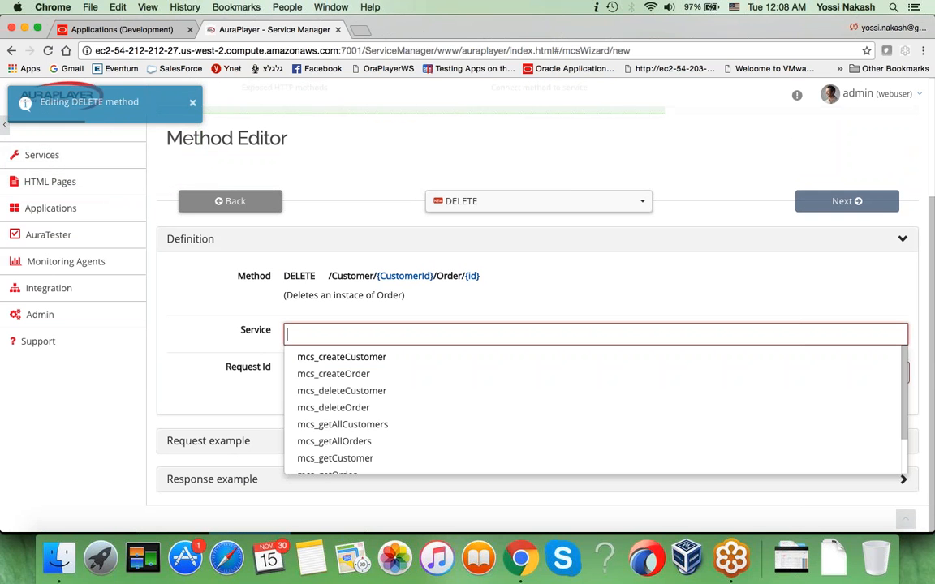
pyautogui.write('de')
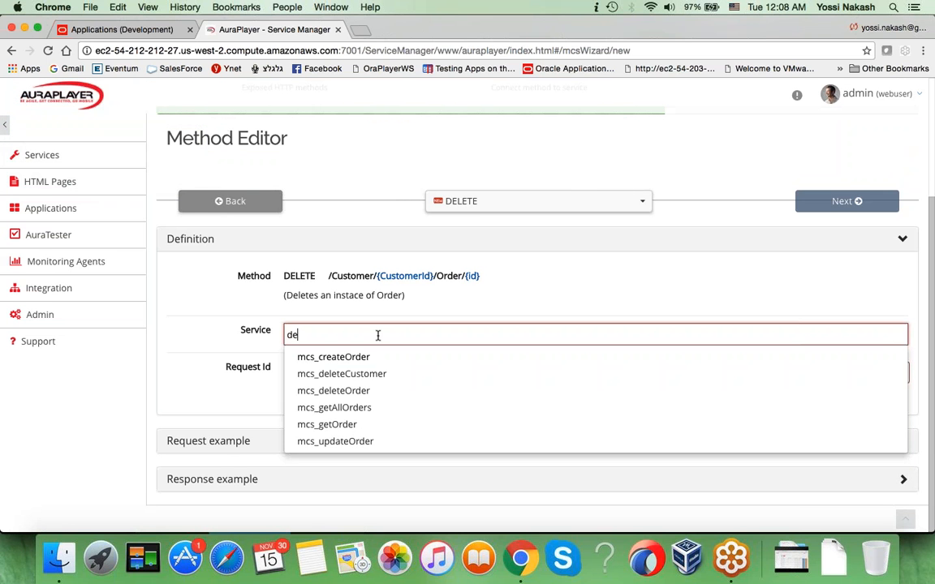
pyautogui.write('l')
pyautogui.click(375, 374)
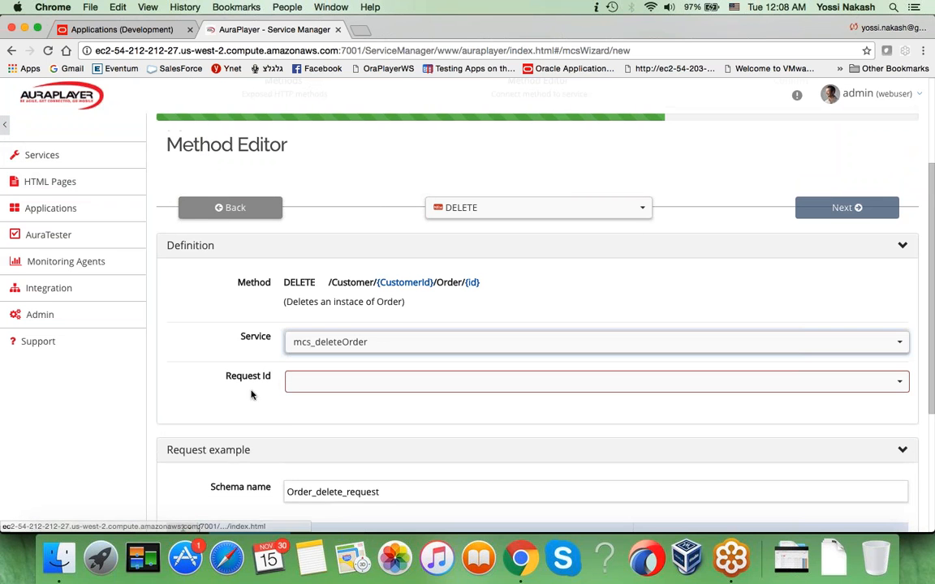
pyautogui.click(318, 382)
pyautogui.click(313, 435)
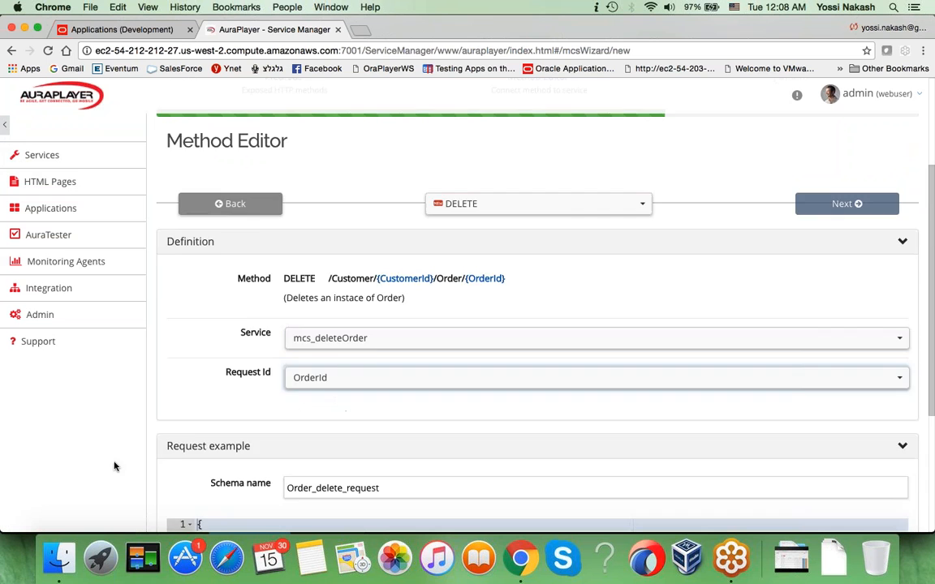
# Set the DELETE request example's OrderId to the newly created order's ID and get the example response.
pyautogui.scroll(-5, 115, 468)
pyautogui.click(295, 366)
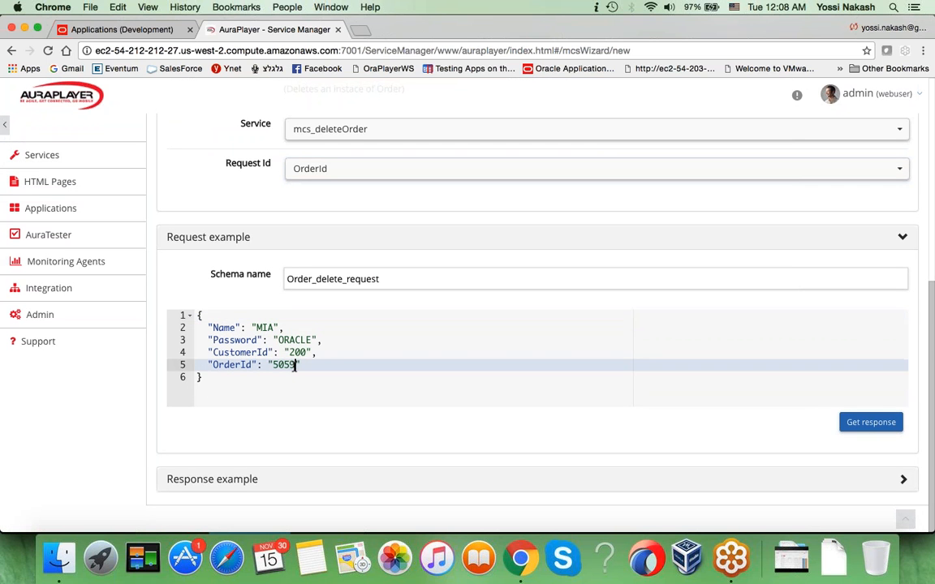
pyautogui.press('BackSpace')
pyautogui.press('BackSpace')
pyautogui.write('71')
pyautogui.click(893, 429)
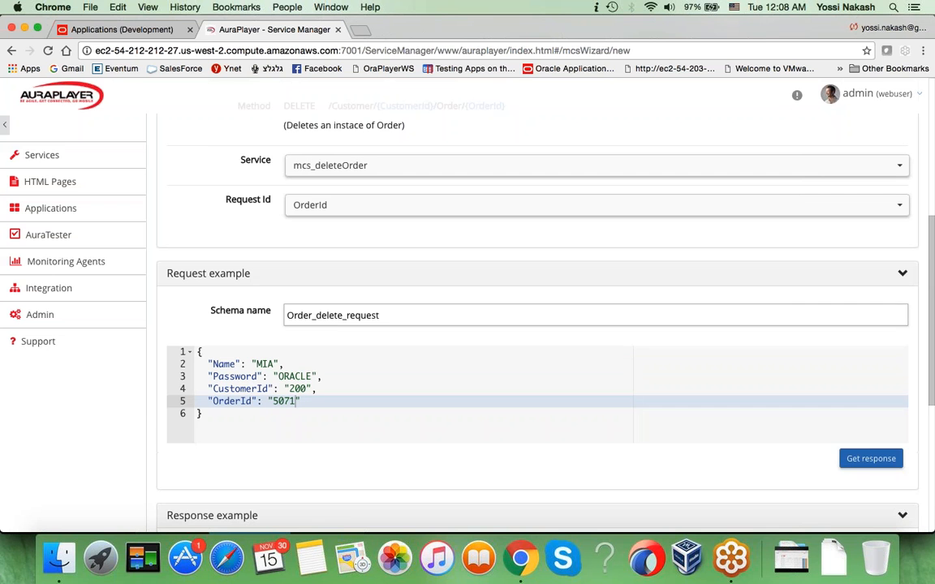
# Proceed to the confirmation stage and save the Order resource.
pyautogui.scroll(10, 844, 341)
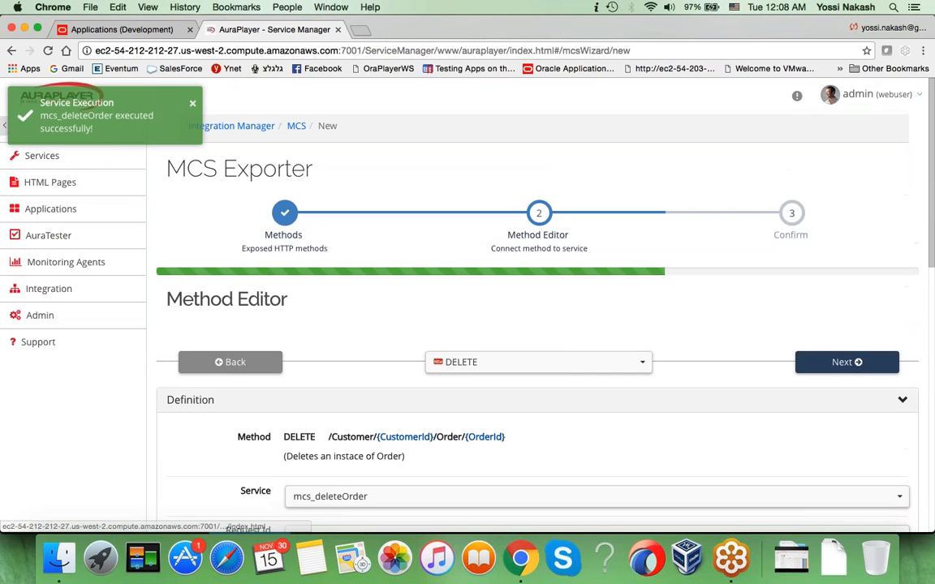
pyautogui.click(846, 361)
pyautogui.click(846, 366)
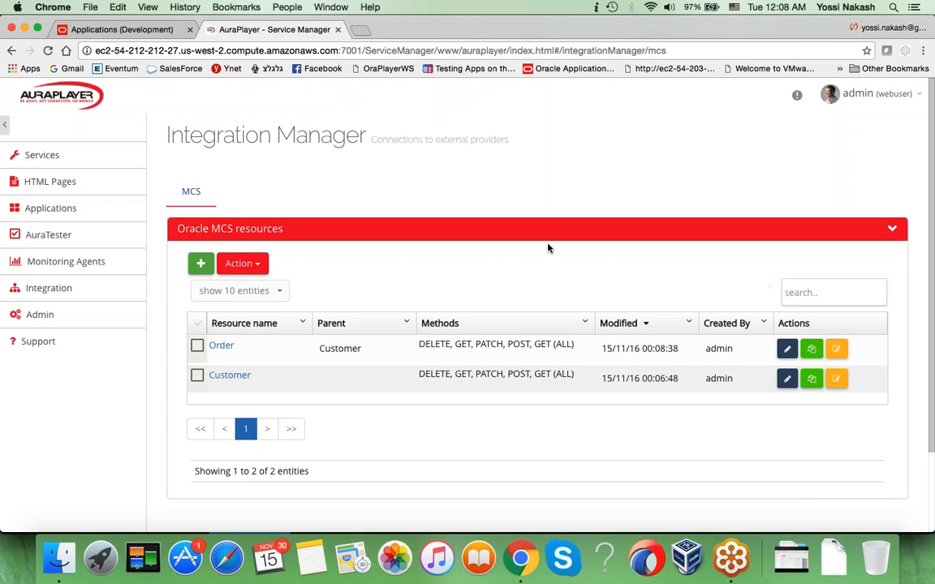
# Select both the Order and Customer resources and start exporting them as an API.
pyautogui.click(198, 323)
pyautogui.click(241, 263)
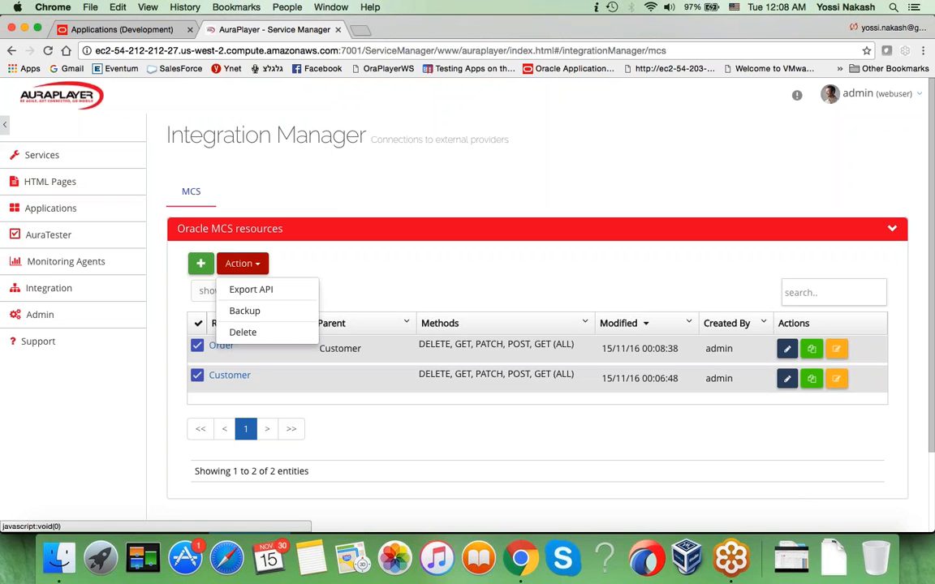
pyautogui.click(252, 290)
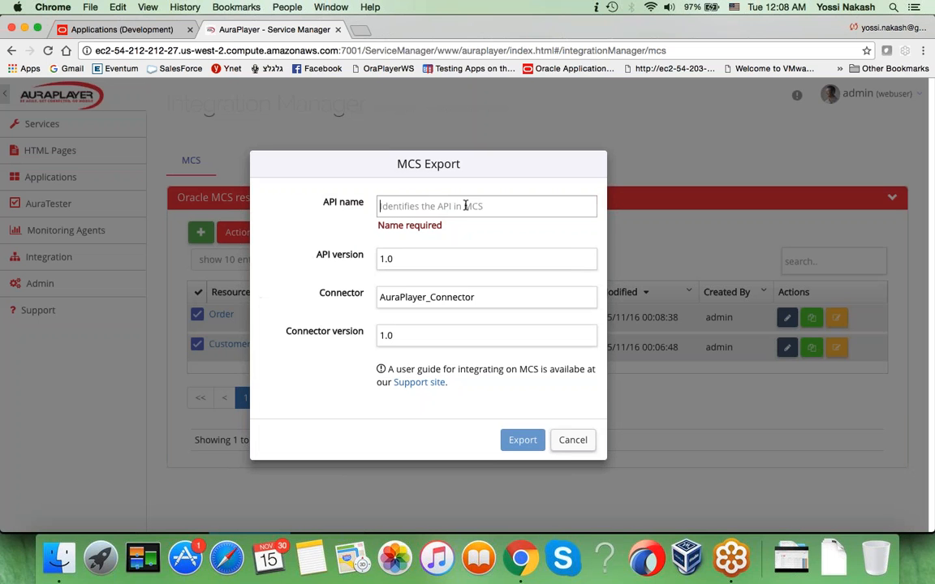
# Name the exported API APDemo and set its connector to AuraPlayer_Connector27.
pyautogui.write('AP')
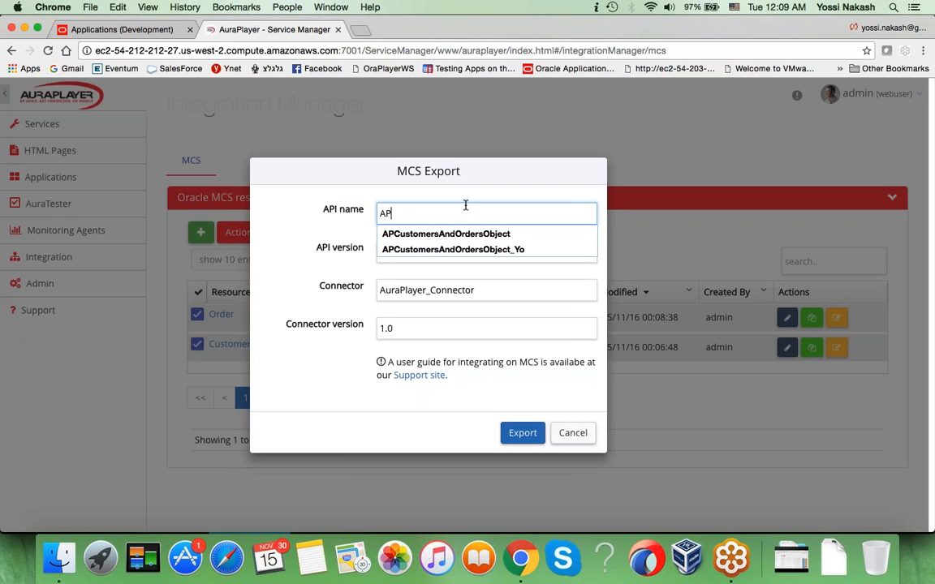
pyautogui.write('Dem')
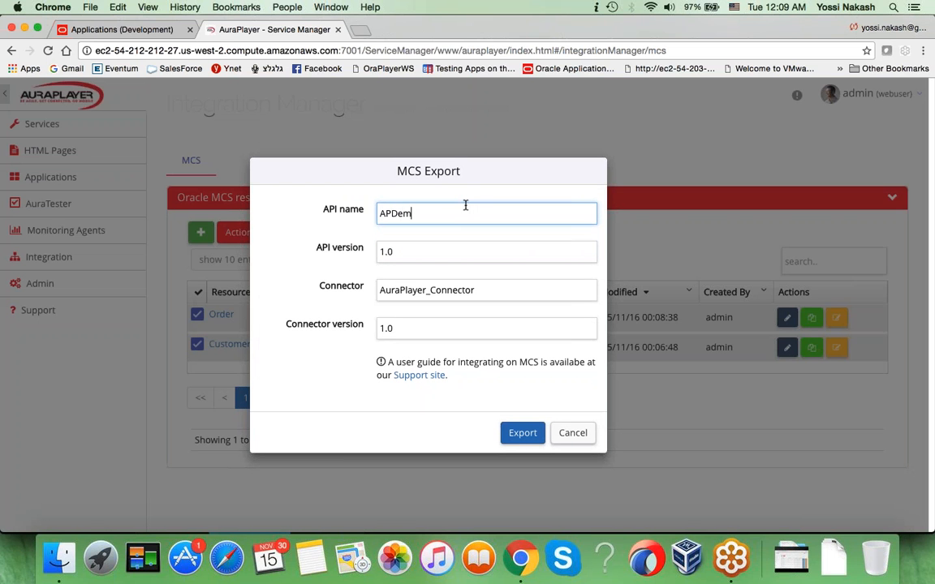
pyautogui.write('o')
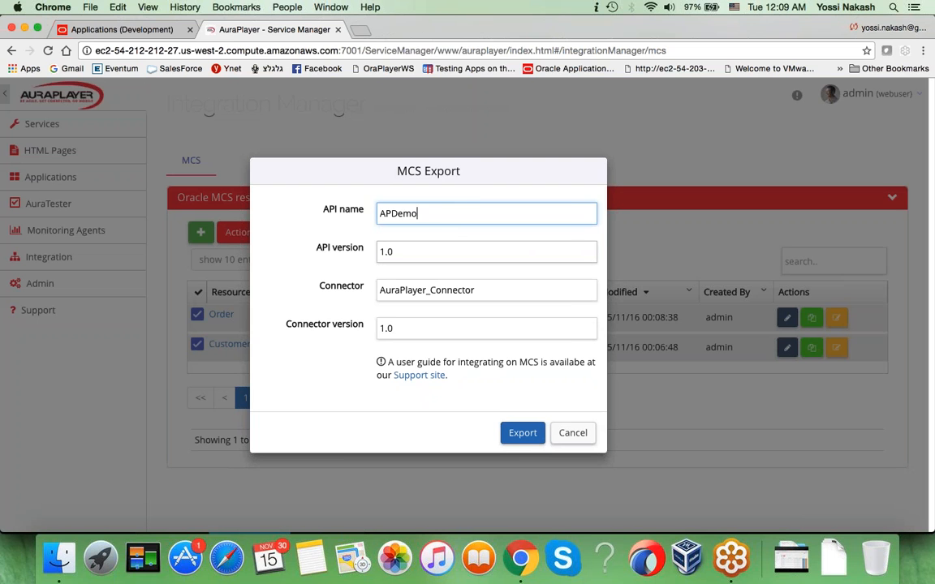
pyautogui.click(487, 290)
pyautogui.write('27')
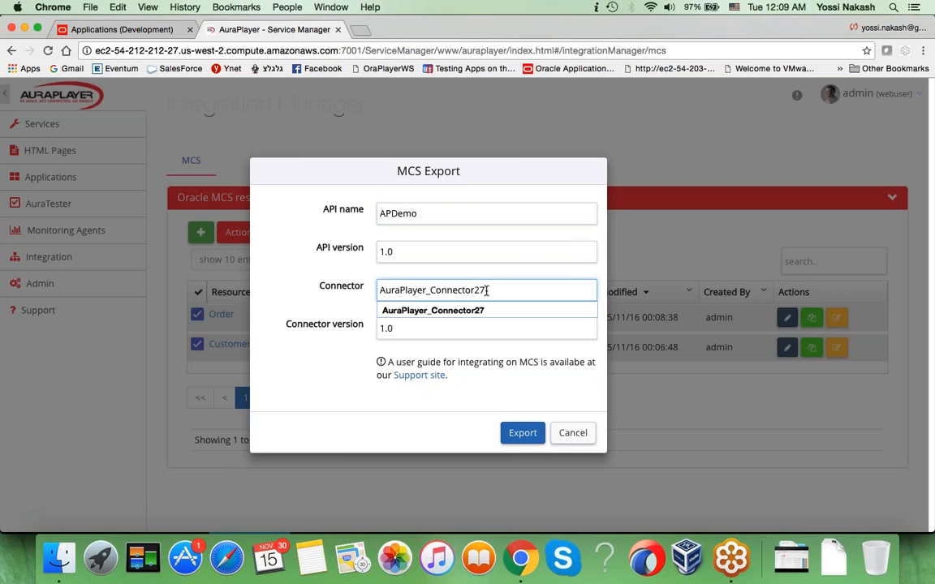
# Confirm AuraPlayer_Connector27 as the connector, export the API, and save APDemo_1.0.zip in Downloads.
pyautogui.press('Down')
pyautogui.press('Return')
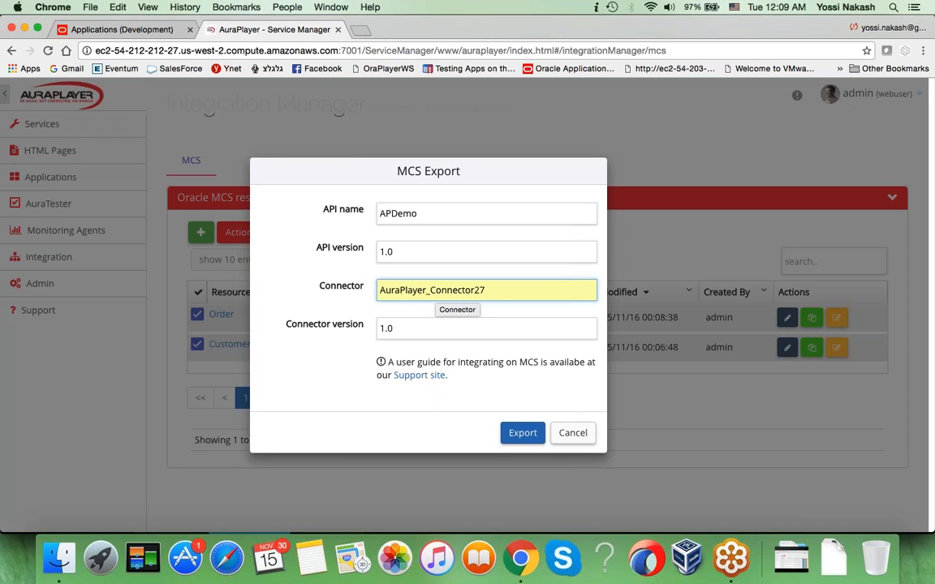
pyautogui.click(516, 433)
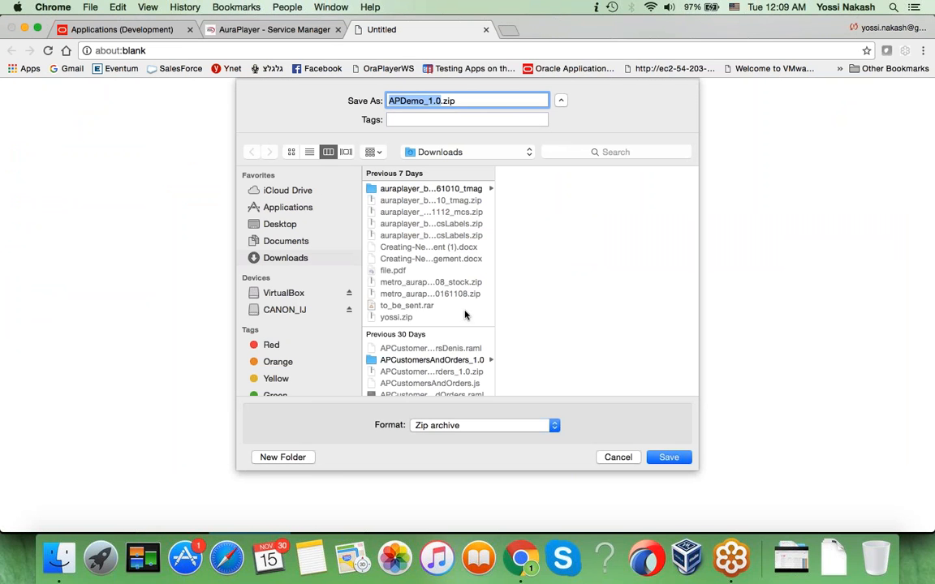
pyautogui.click(661, 457)
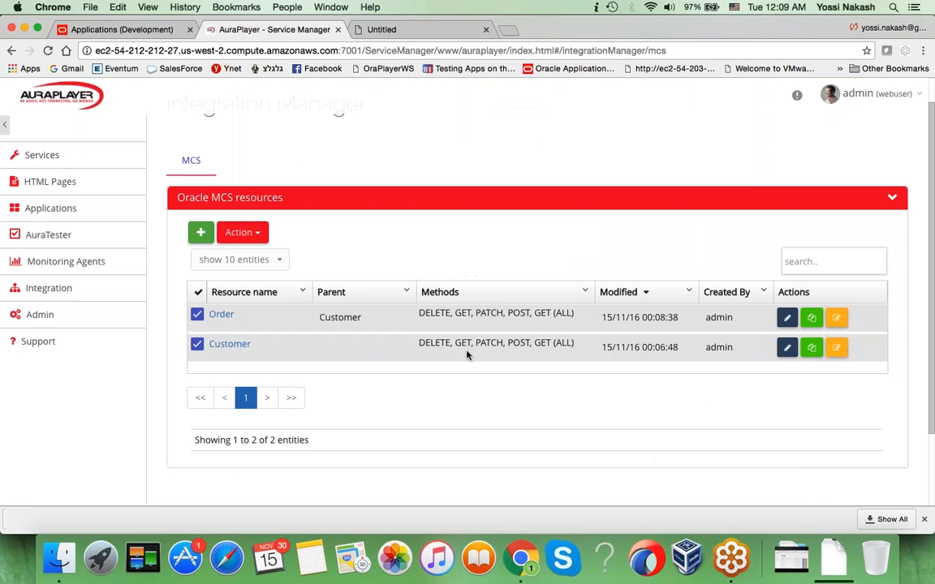
# Show APDemo_1.0.zip in Finder, extract it, and expand the APDemo_1.0 folder to inspect its RAML and implementation files.
pyautogui.click(131, 519)
pyautogui.click(165, 502)
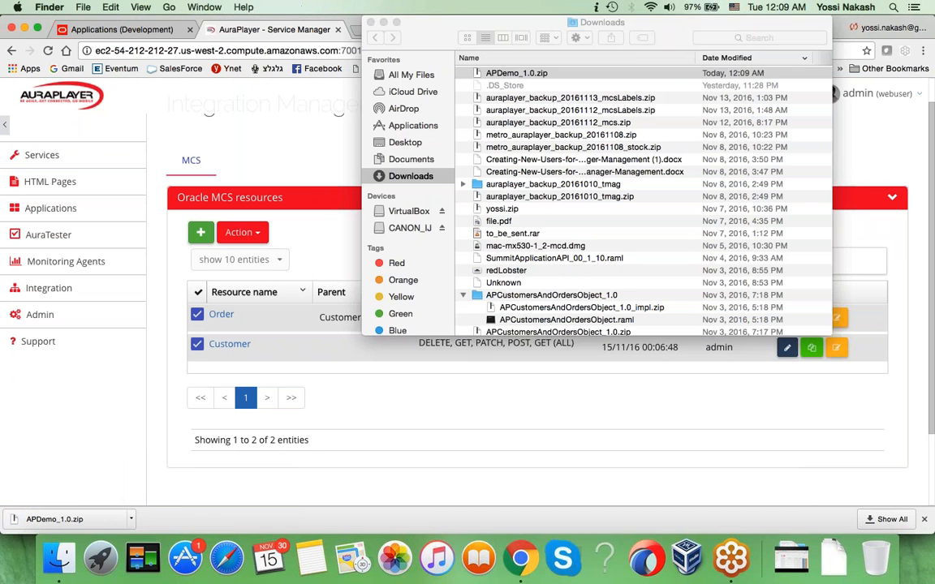
pyautogui.doubleClick(512, 74)
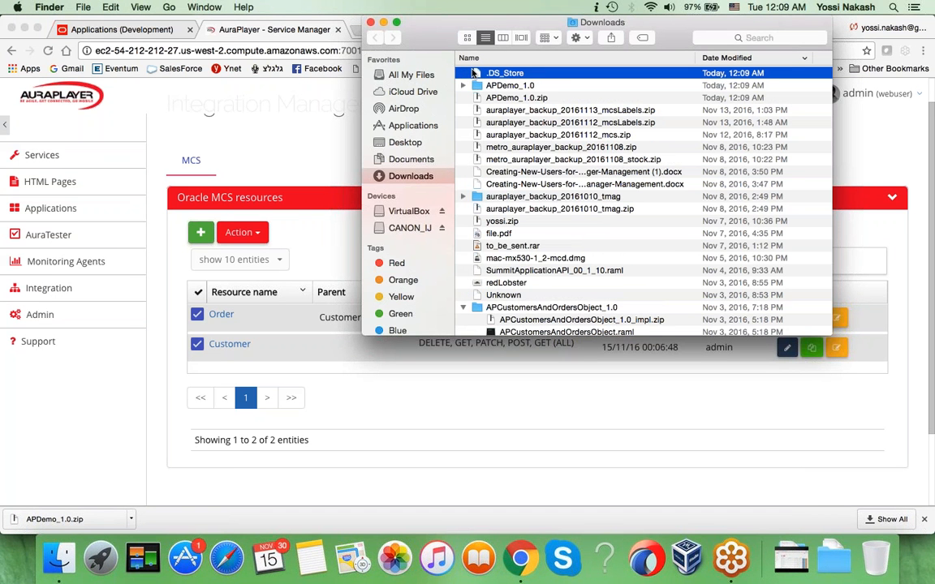
pyautogui.click(481, 86)
pyautogui.click(464, 86)
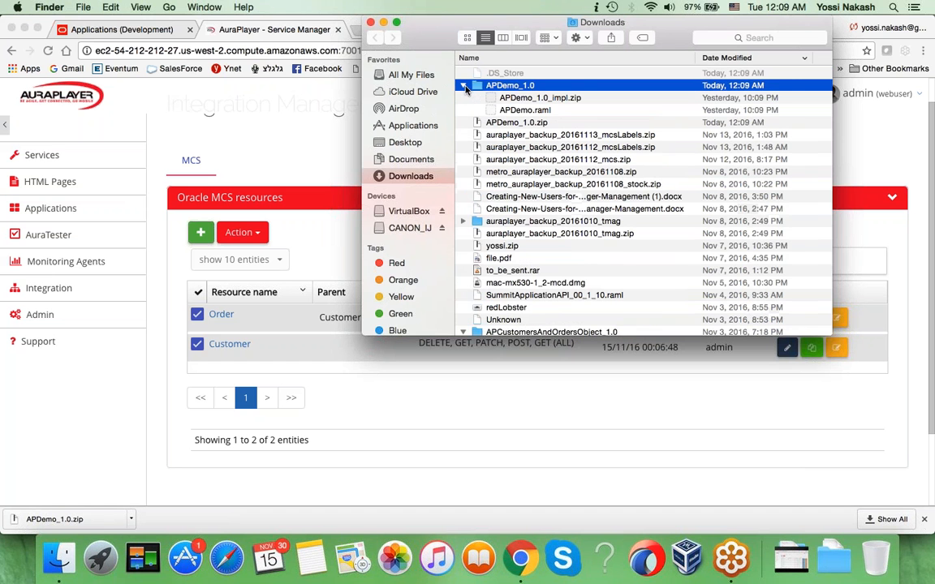
pyautogui.click(522, 111)
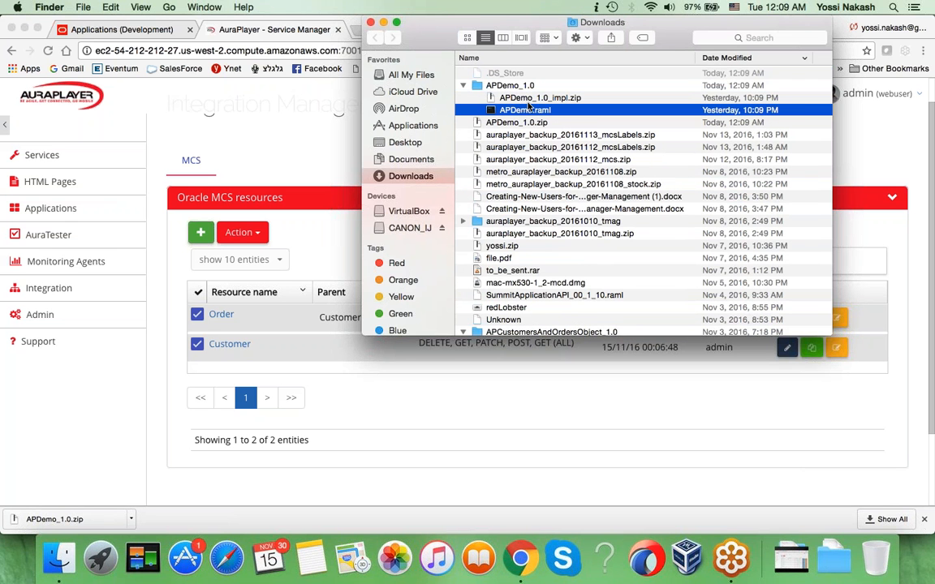
pyautogui.click(533, 98)
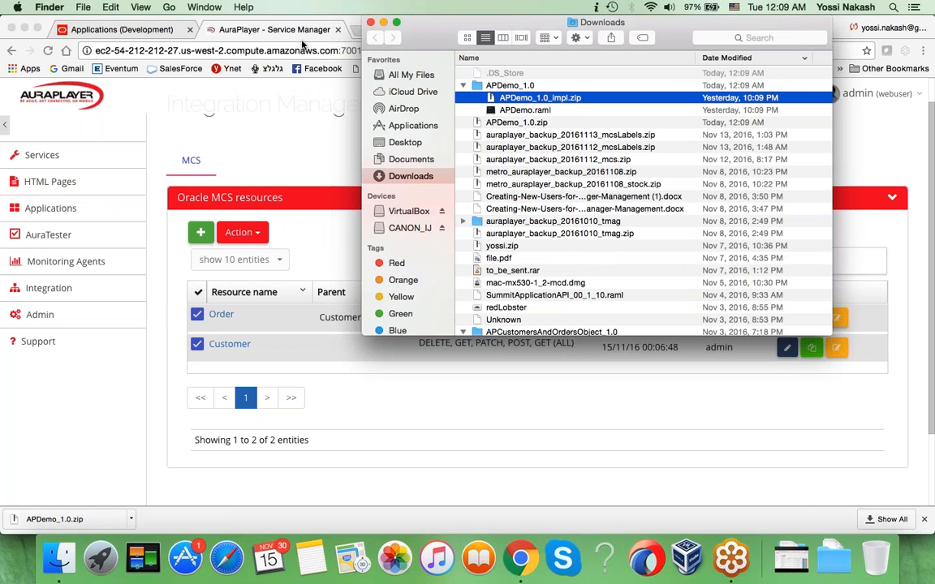
# Switch to Oracle Mobile Cloud Service and start creating a new standard API from the APIs page.
pyautogui.click(151, 31)
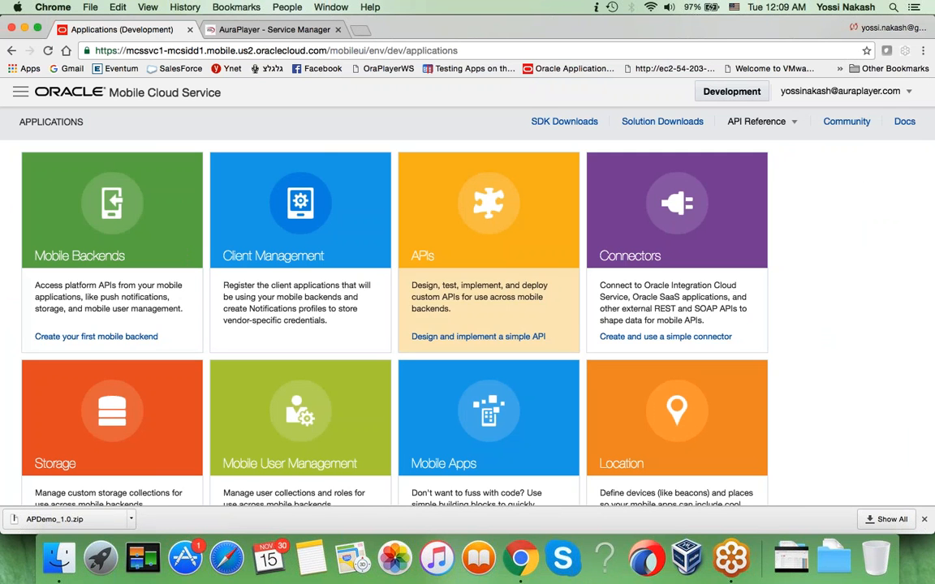
pyautogui.click(487, 300)
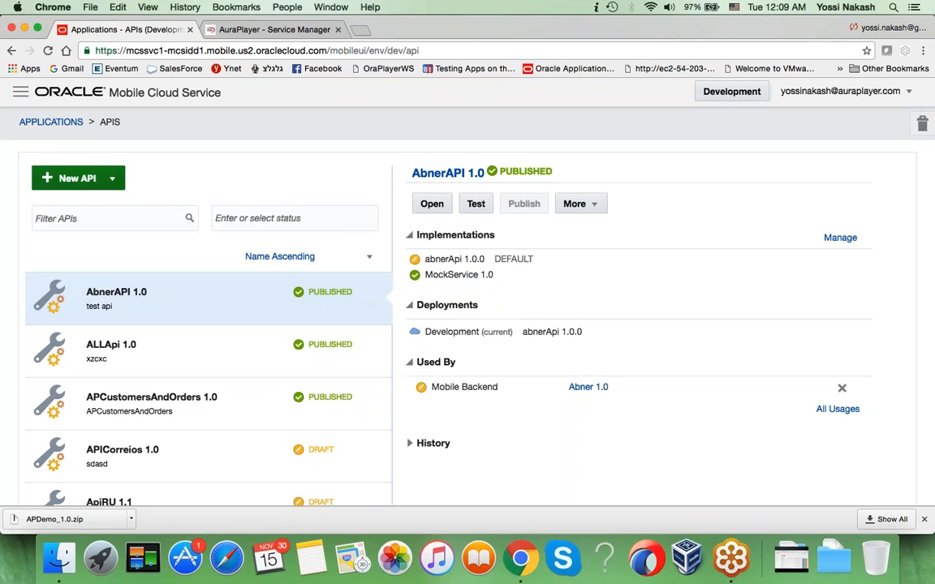
pyautogui.click(73, 177)
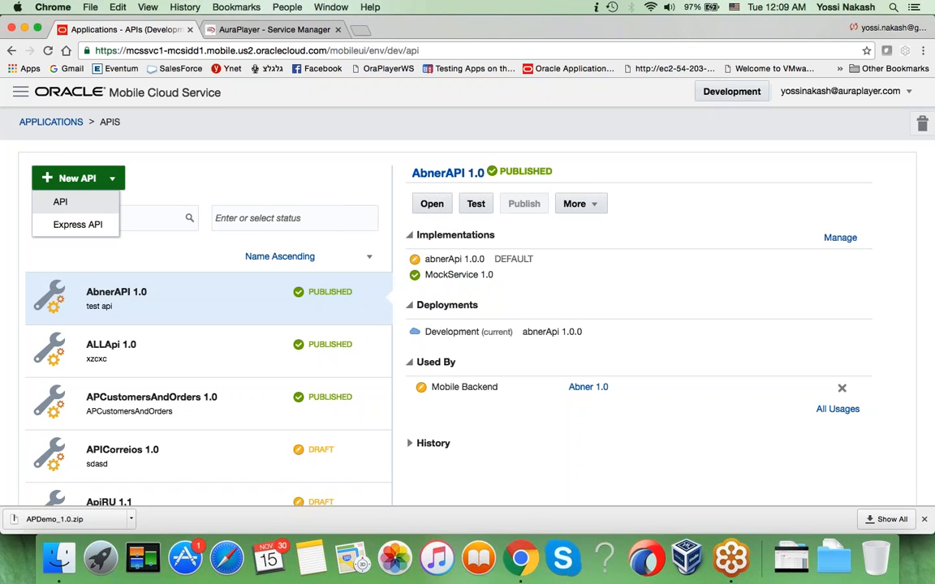
pyautogui.click(64, 200)
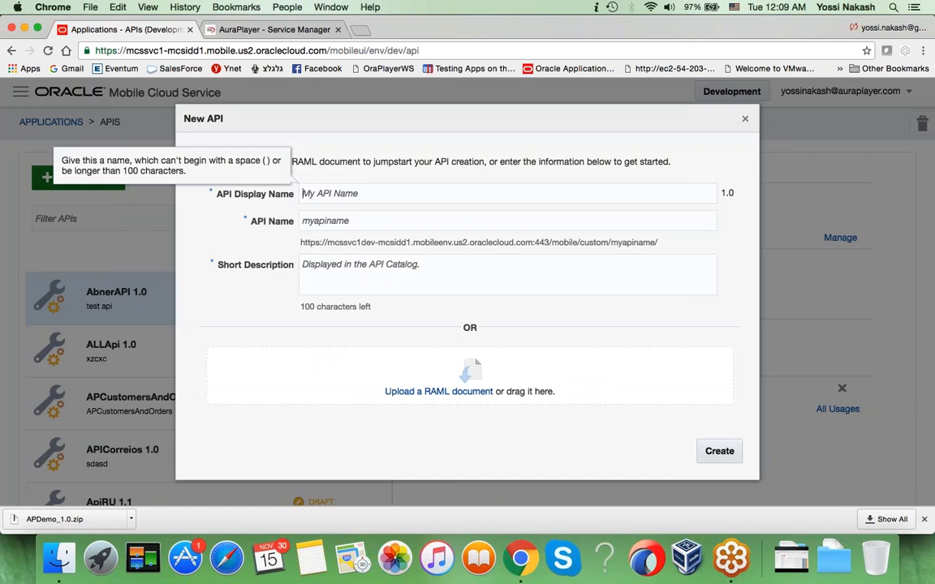
# Upload APDemo.raml from the extracted APDemo_1.0 folder as the new API's RAML document.
pyautogui.click(58, 558)
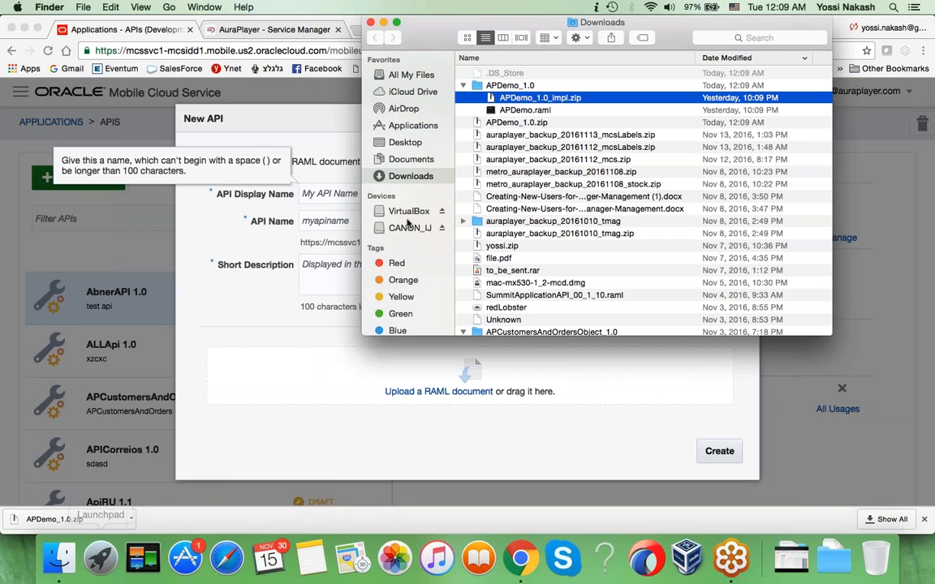
pyautogui.click(517, 114)
pyautogui.moveTo(517, 114); pyautogui.dragTo(382, 373)
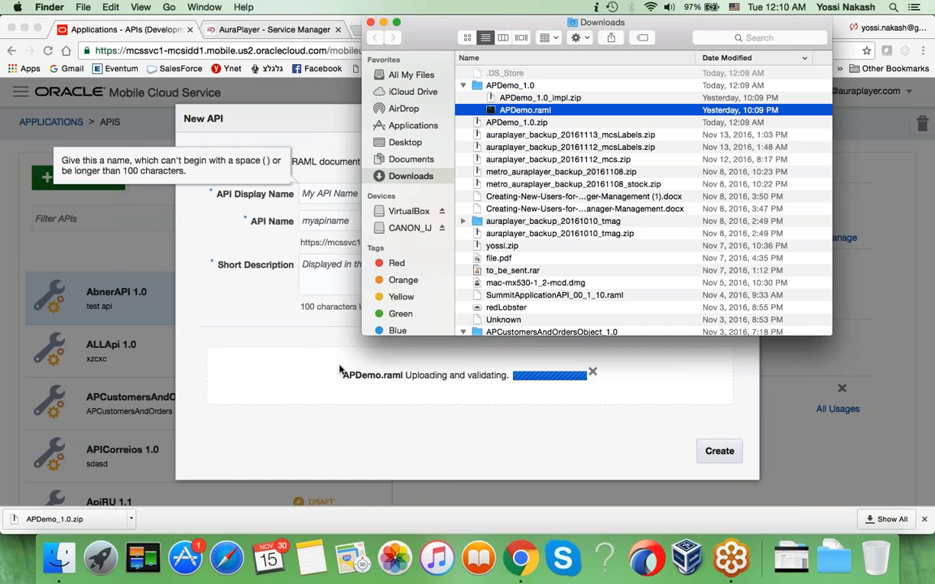
# Give the API the short description "Automatically created by AuraPlayer" and create it.
pyautogui.click(306, 280)
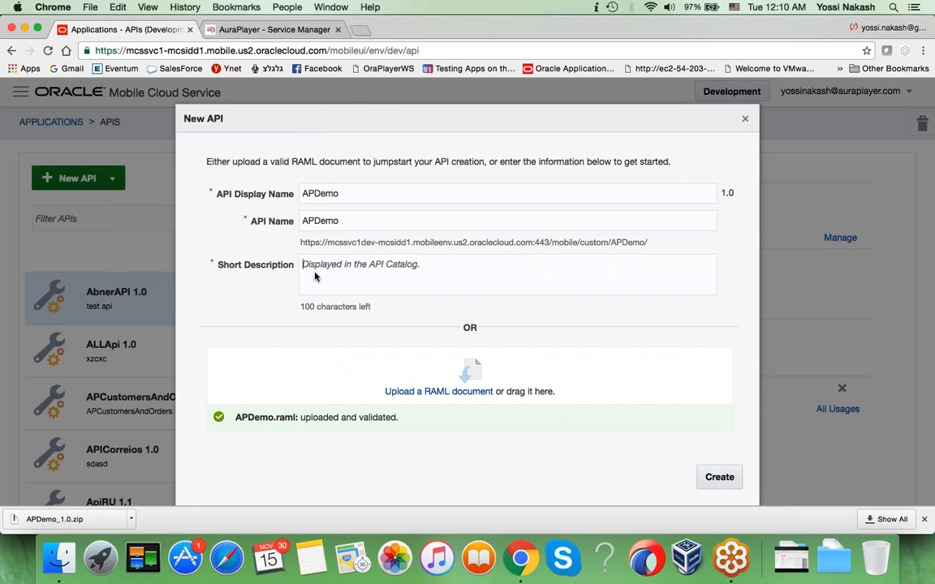
pyautogui.write('Aur')
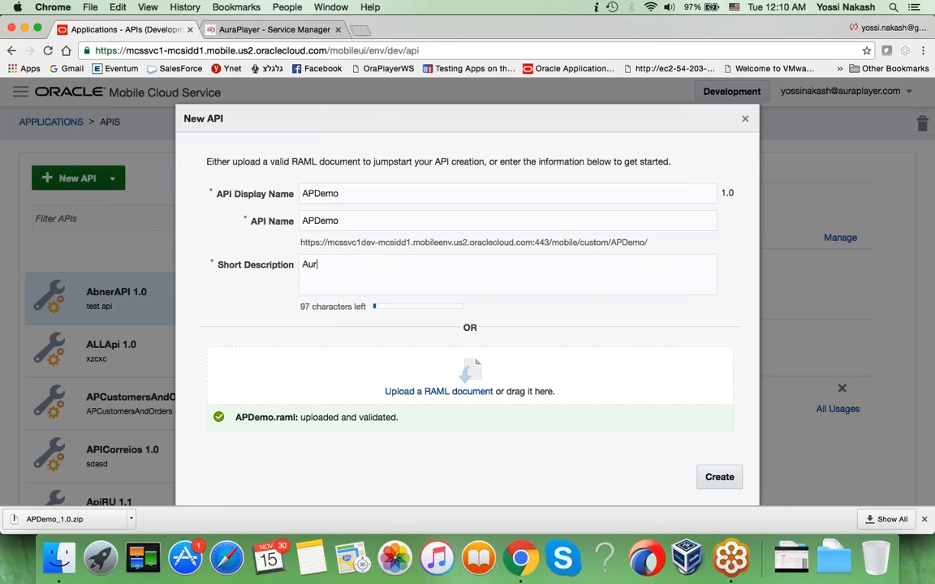
pyautogui.press('BackSpace')
pyautogui.write('tomatically created by AuraPlayer')
pyautogui.click(718, 478)
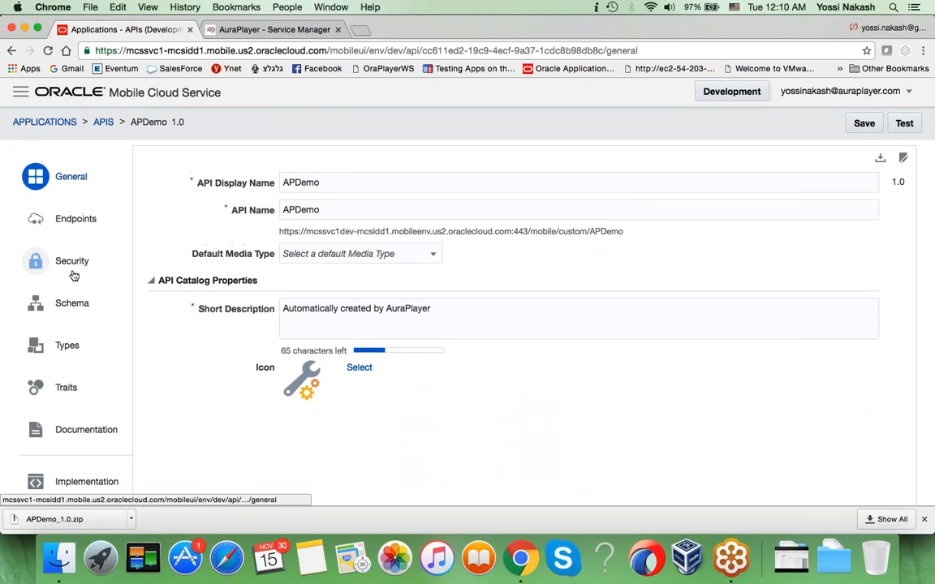
# Turn off the login requirement in the APDemo API's security settings and save the API.
pyautogui.click(70, 261)
pyautogui.click(230, 175)
pyautogui.click(866, 123)
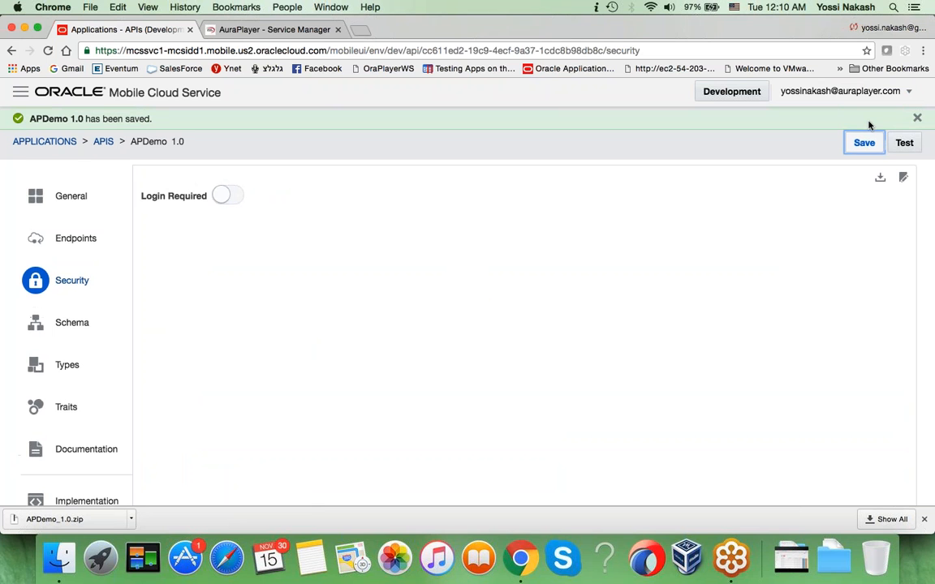
# Upload APDemo_1.0_impl.zip from the extracted folder as the APDemo API's implementation archive and dismiss the deployment tip.
pyautogui.scroll(-2, 73, 390)
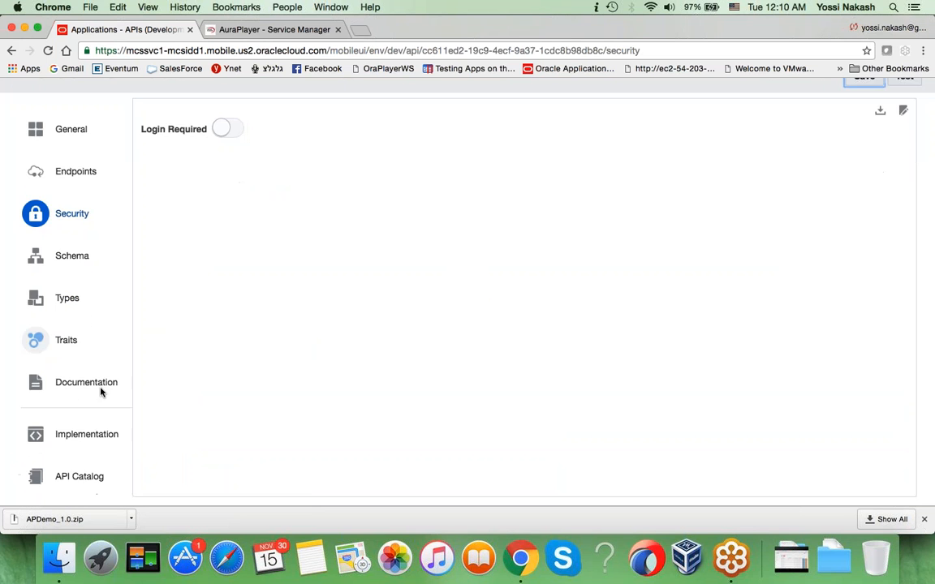
pyautogui.click(78, 426)
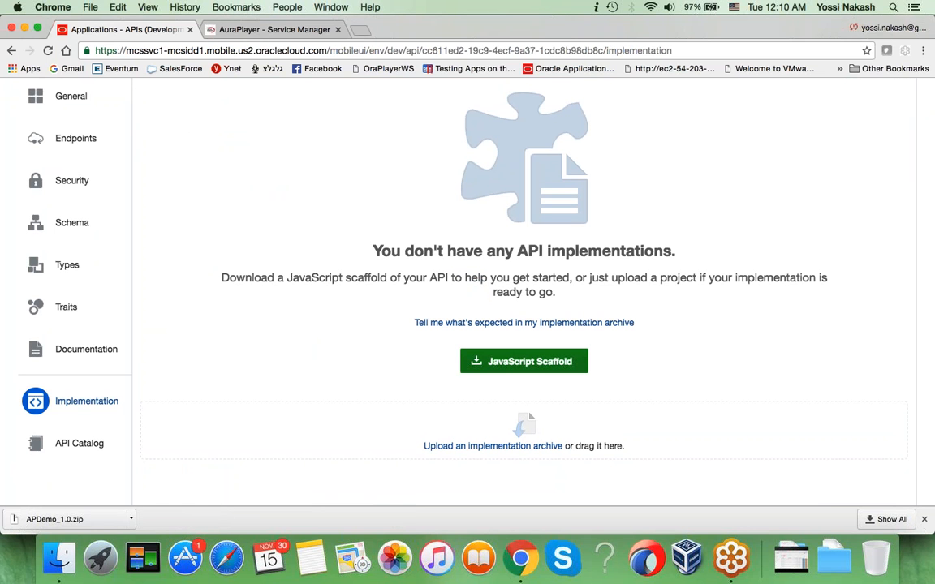
pyautogui.click(925, 521)
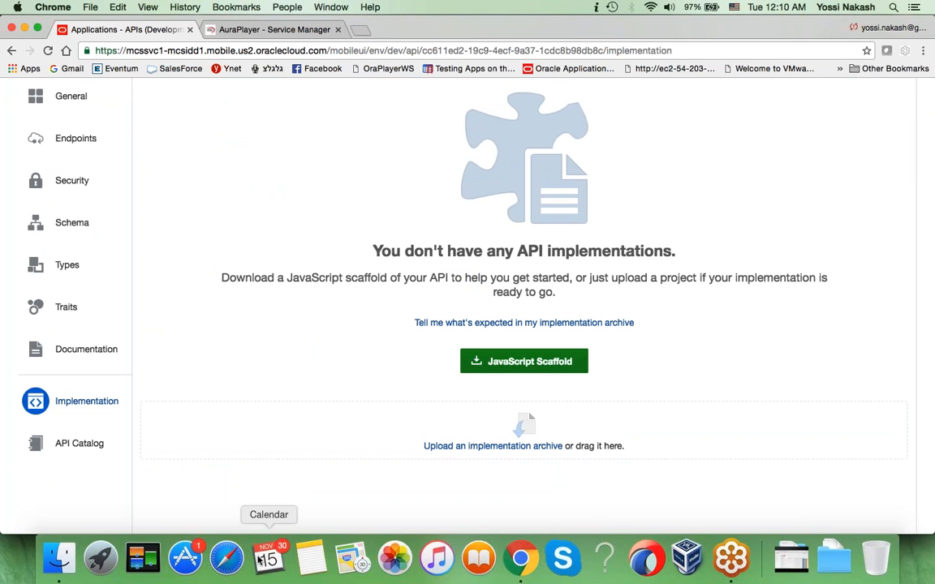
pyautogui.click(58, 558)
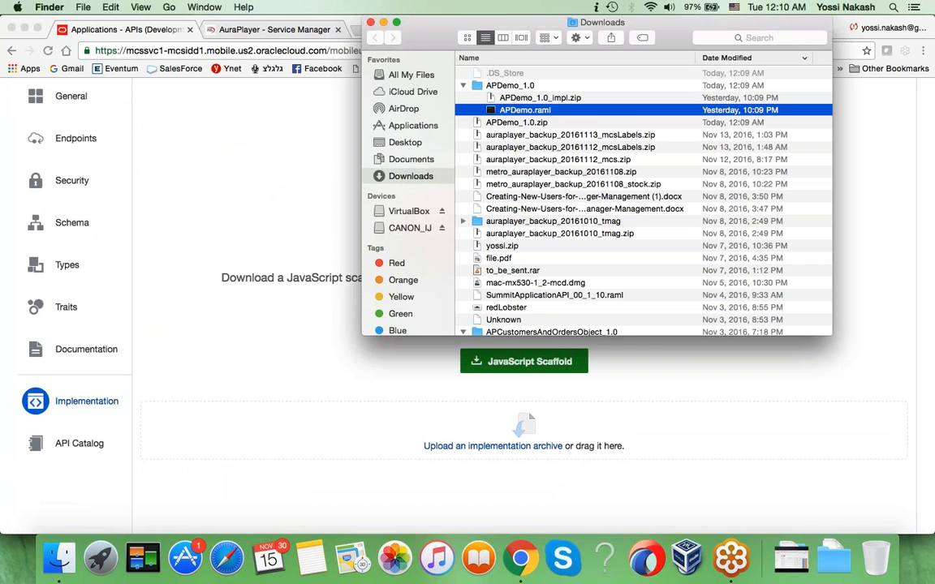
pyautogui.click(537, 97)
pyautogui.moveTo(538, 97); pyautogui.dragTo(485, 431)
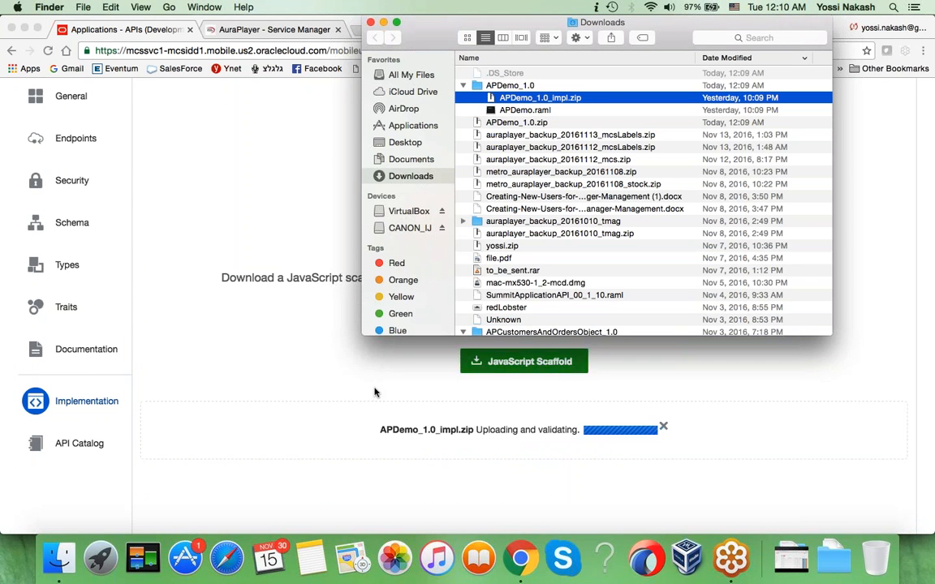
pyautogui.click(236, 205)
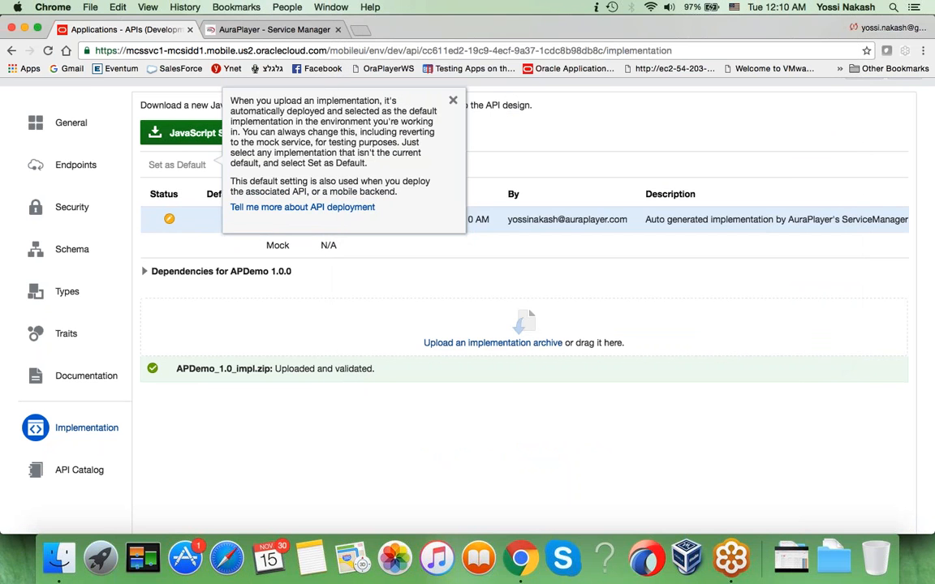
pyautogui.click(453, 99)
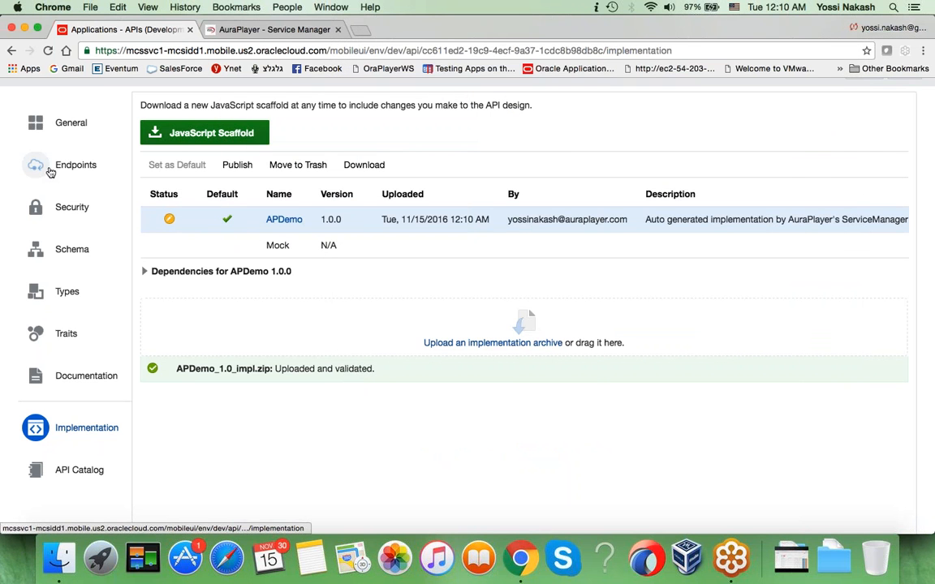
# Review the APDemo endpoints and the /Customer resource's GET and POST methods, including the POST request body's example and schema.
pyautogui.click(50, 167)
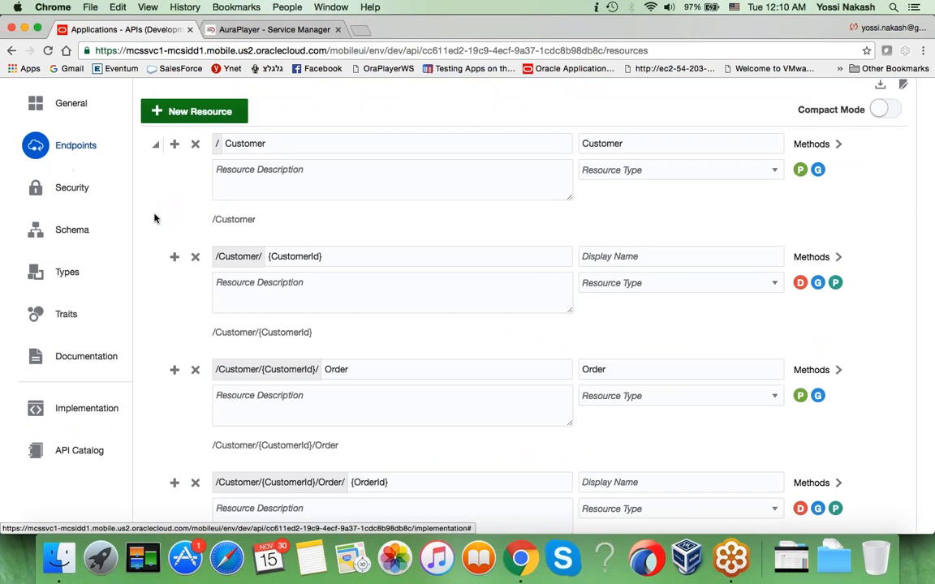
pyautogui.scroll(2, 154, 217)
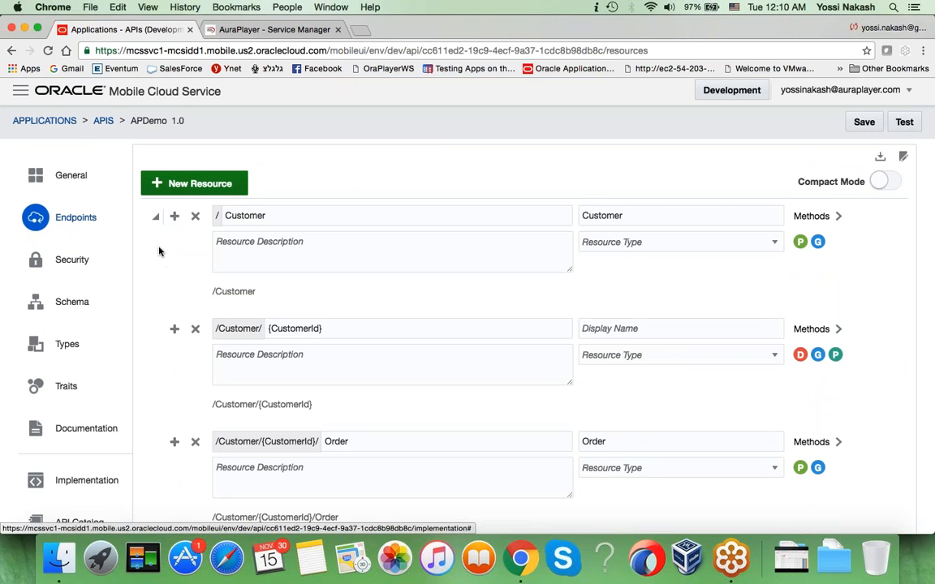
pyautogui.click(813, 217)
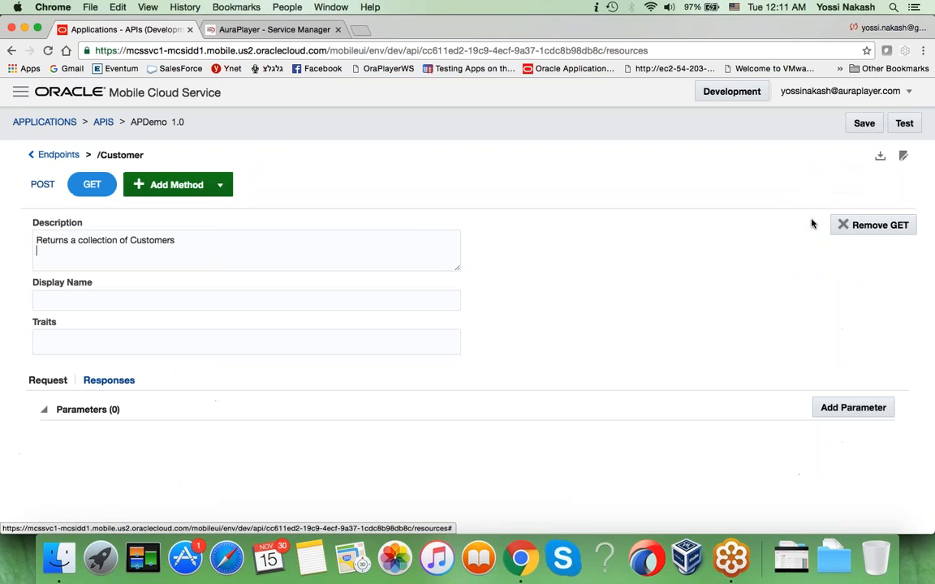
pyautogui.click(171, 261)
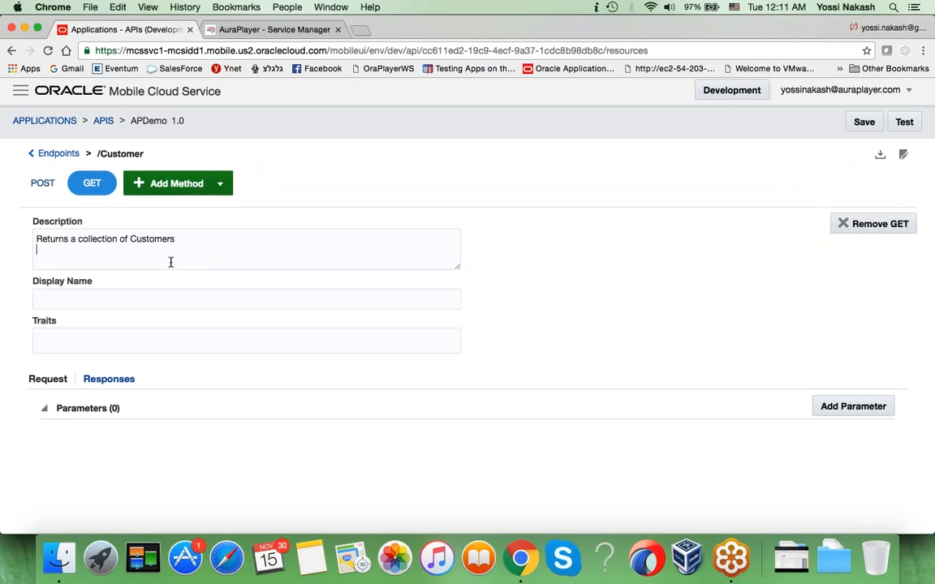
pyautogui.click(47, 185)
pyautogui.scroll(-3, 48, 186)
pyautogui.scroll(-1, 468, 325)
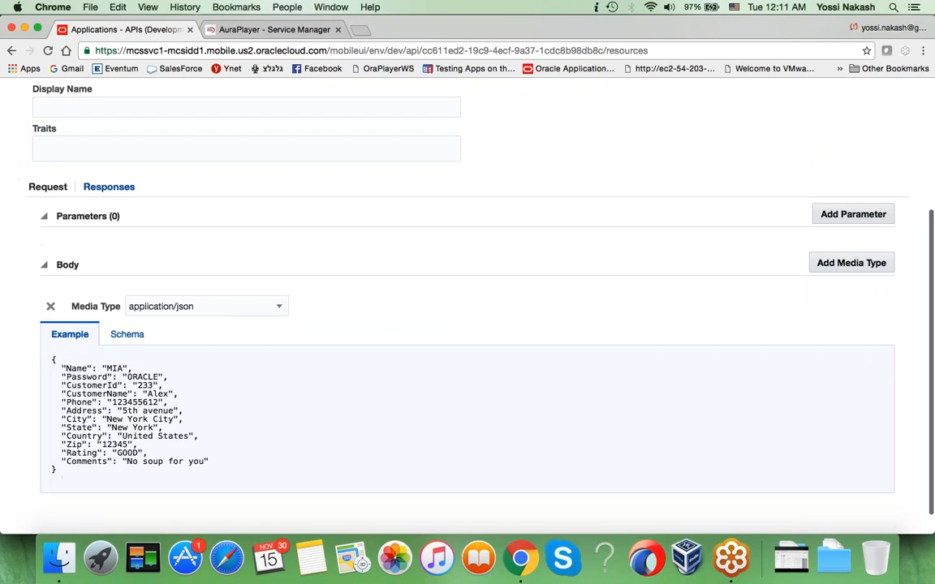
pyautogui.click(126, 335)
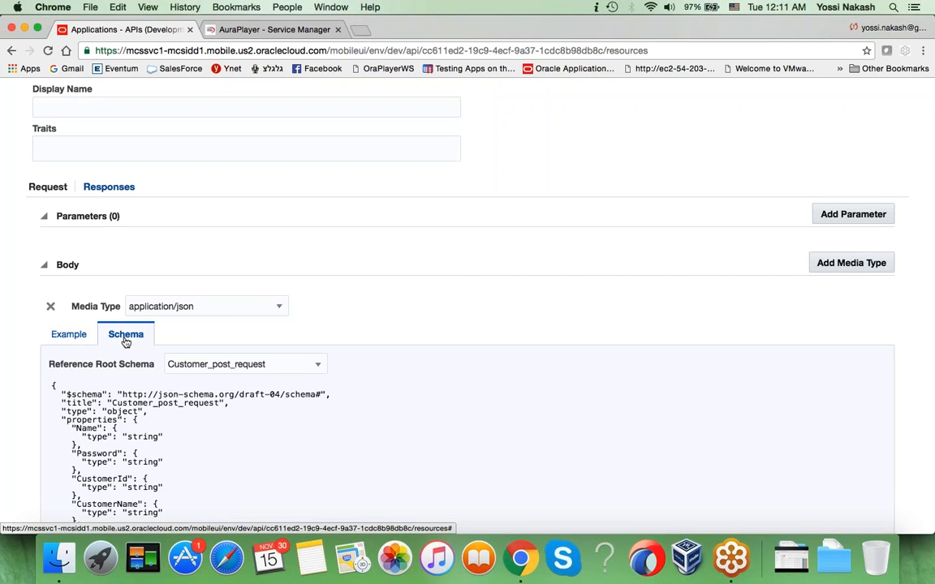
# Examine the example and schema of the /Customer POST method's 200 - OK response, and return to the API list.
pyautogui.click(109, 187)
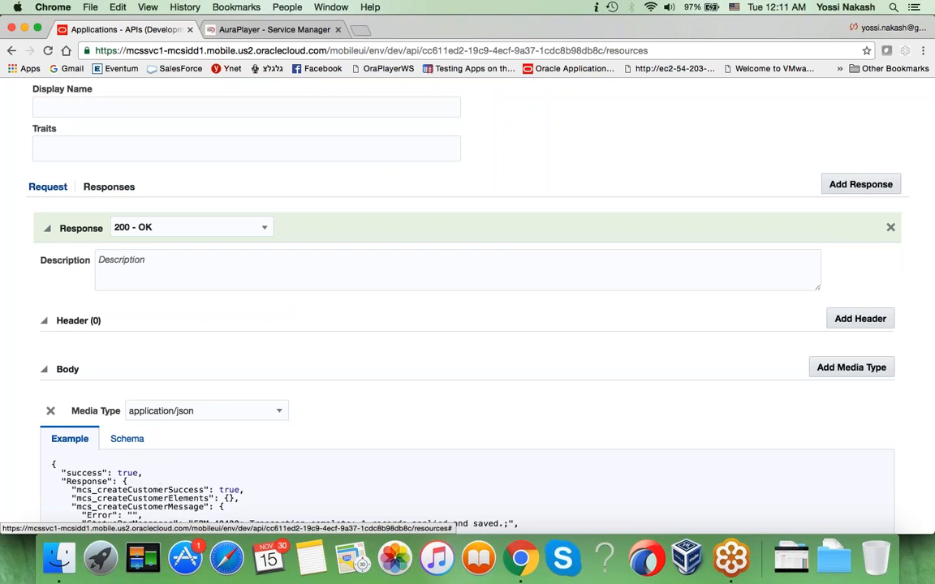
pyautogui.scroll(-3, 468, 308)
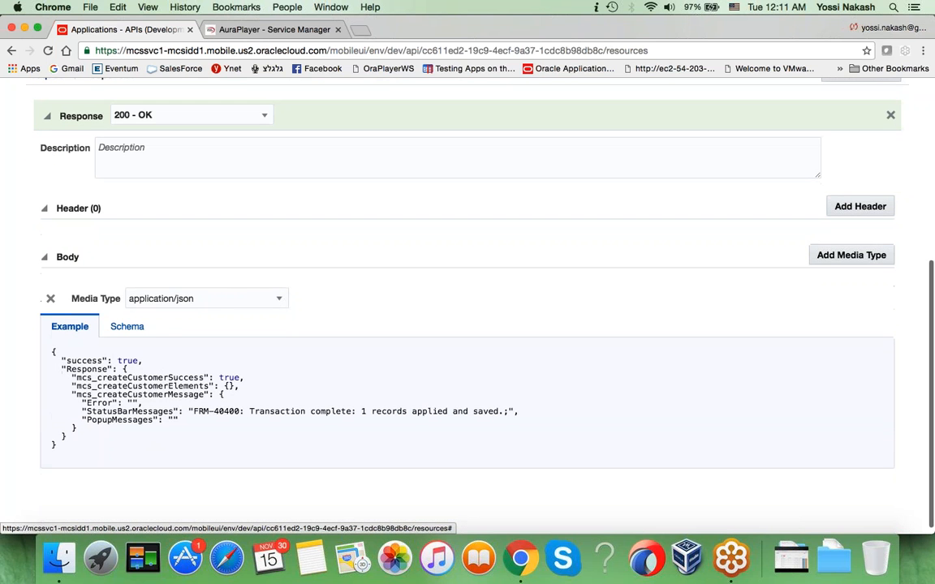
pyautogui.click(129, 327)
pyautogui.scroll(5, 130, 327)
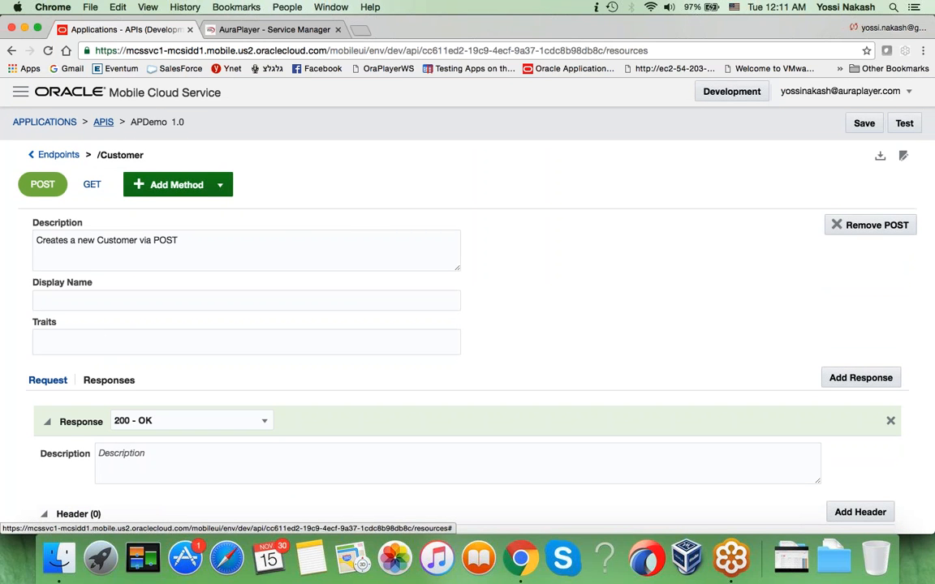
pyautogui.click(103, 121)
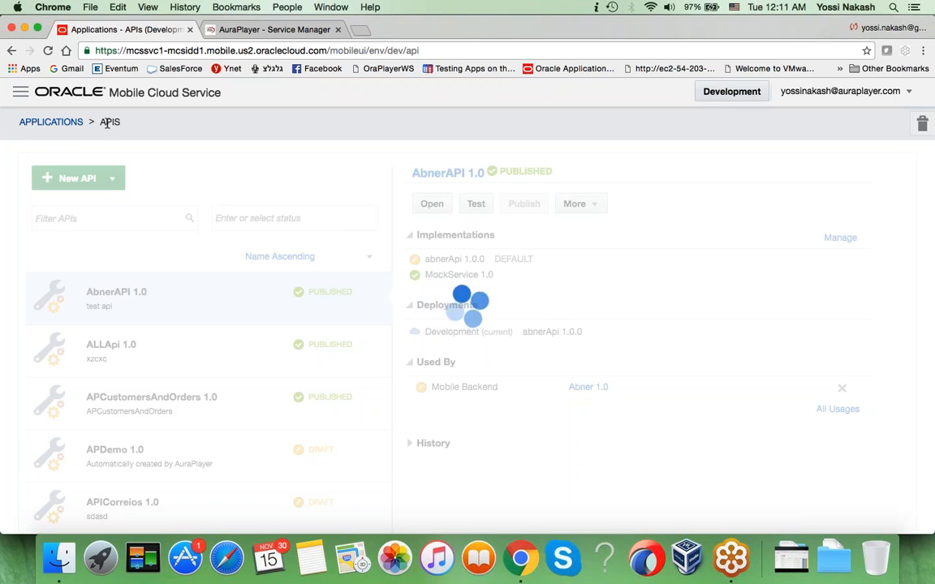
# Refresh the API list and publish the APDemo 1.0 API.
pyautogui.click(48, 51)
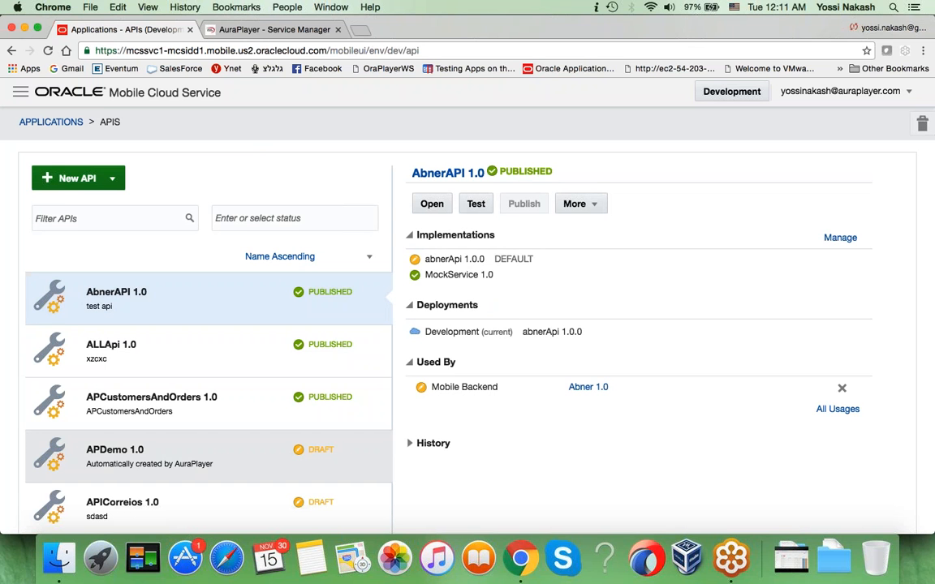
pyautogui.click(203, 454)
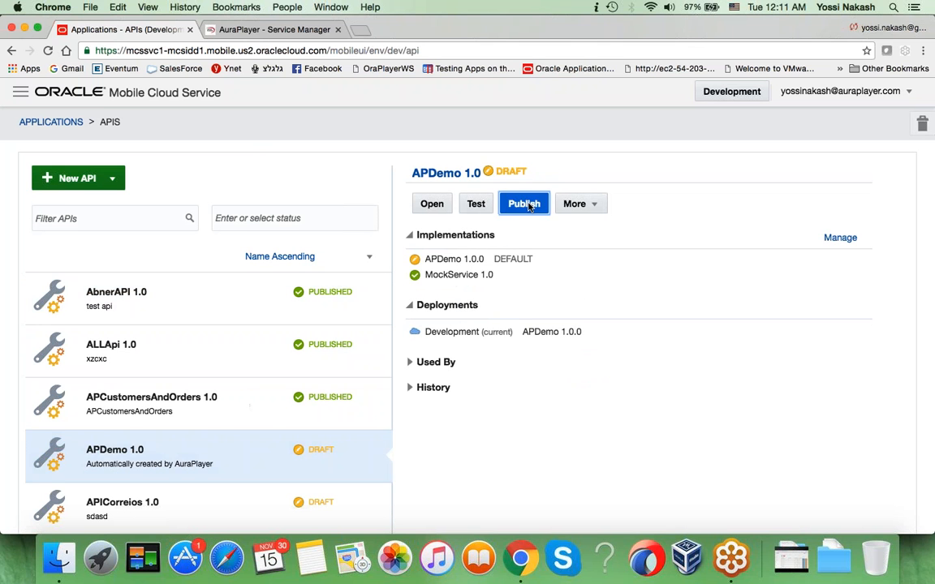
pyautogui.click(524, 204)
pyautogui.click(654, 381)
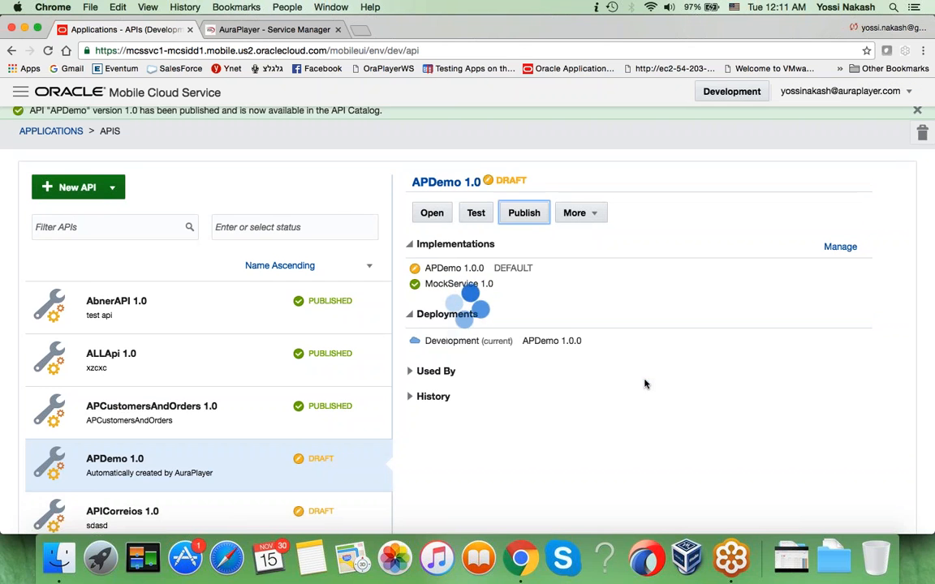
# Test APDemo's GET /Customer/{CustomerId} endpoint with a customer ID on the Testing123 backend and examine the returned response.
pyautogui.click(477, 225)
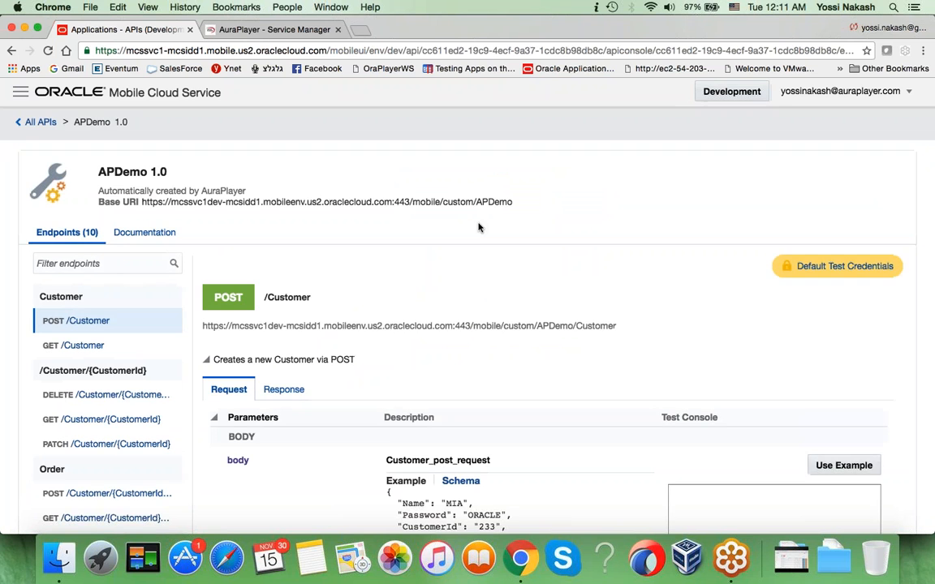
pyautogui.scroll(-2, 478, 227)
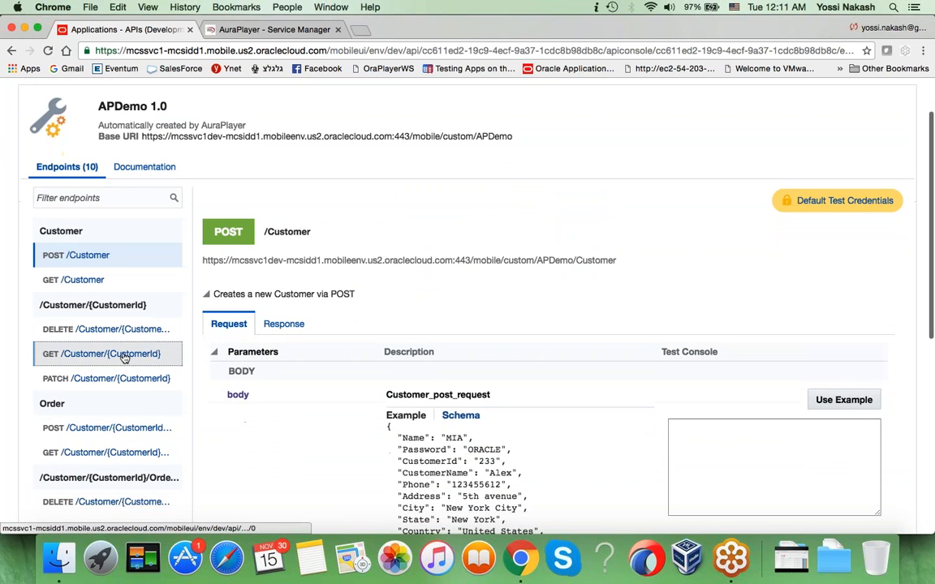
pyautogui.click(122, 354)
pyautogui.scroll(-3, 604, 371)
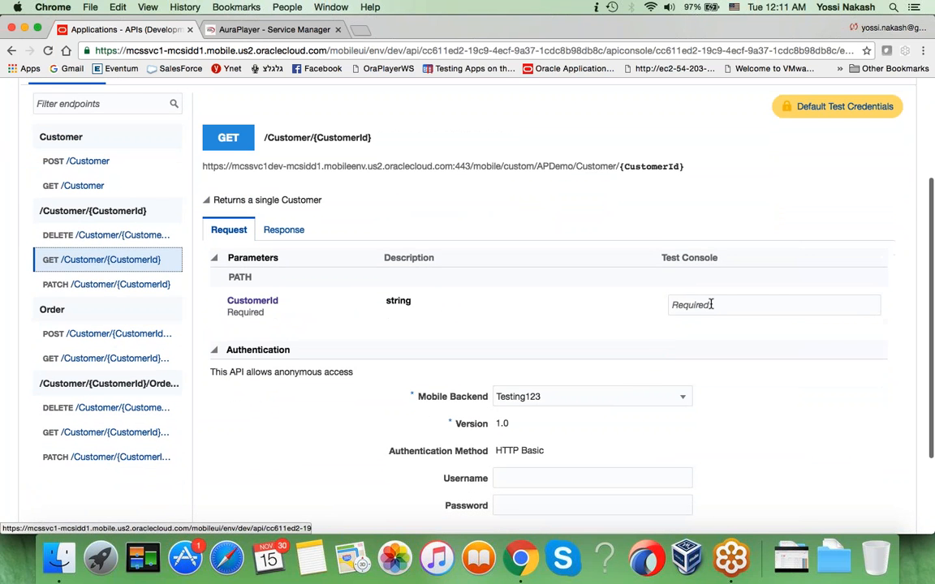
pyautogui.click(712, 304)
pyautogui.write('206')
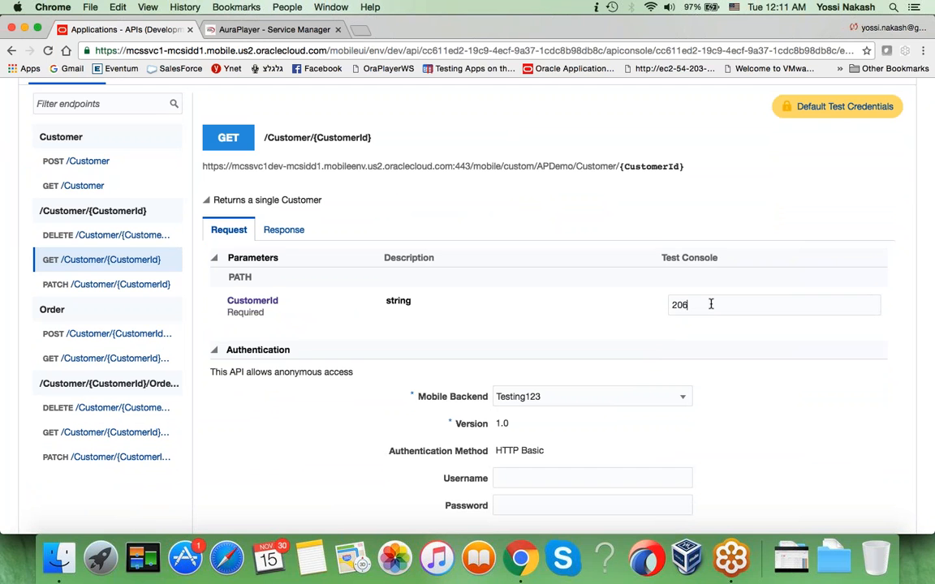
pyautogui.scroll(-2, 812, 365)
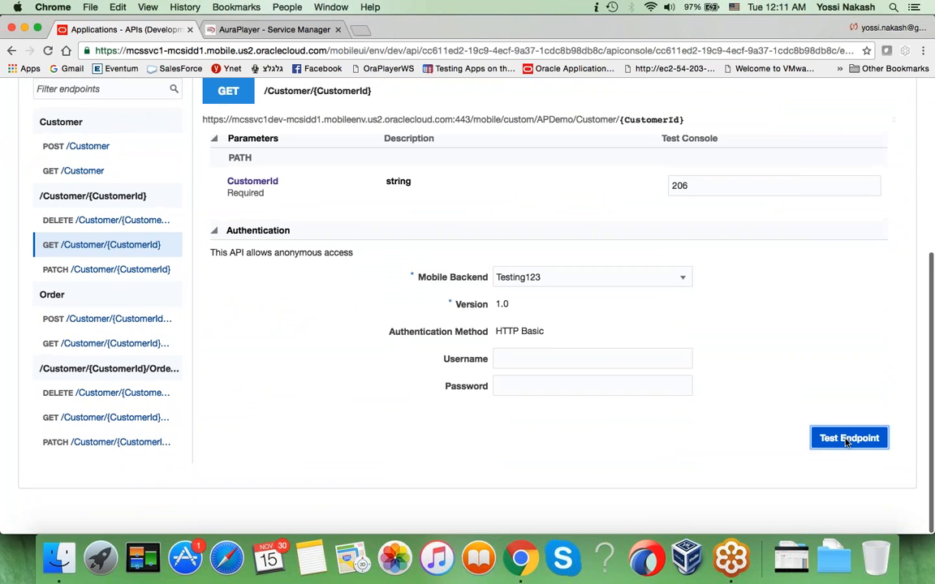
pyautogui.click(849, 436)
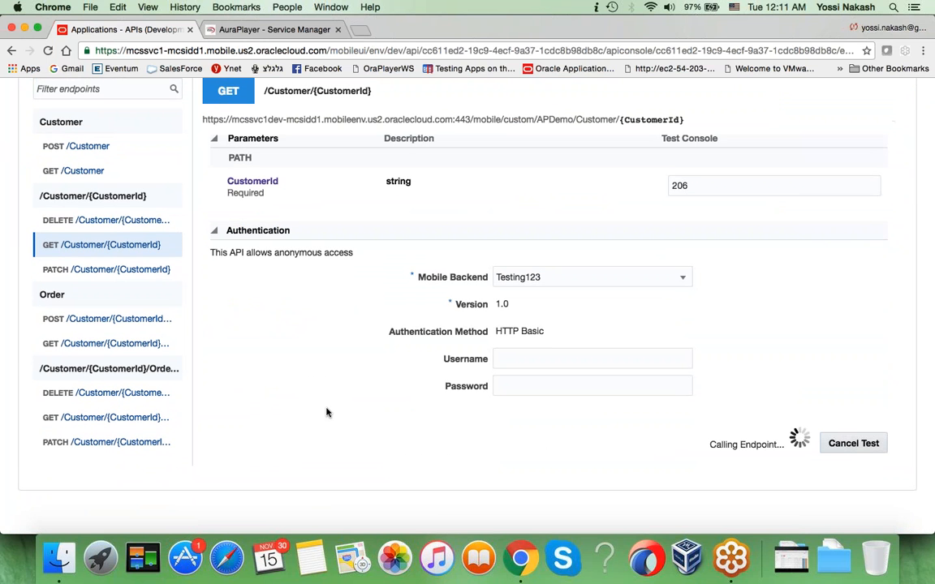
pyautogui.scroll(-6, 327, 413)
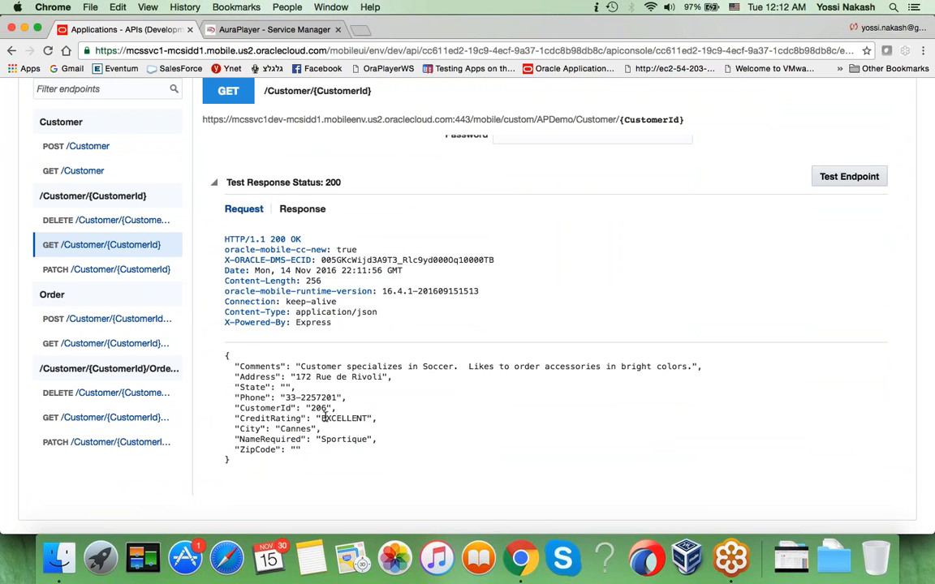
pyautogui.scroll(6, 325, 416)
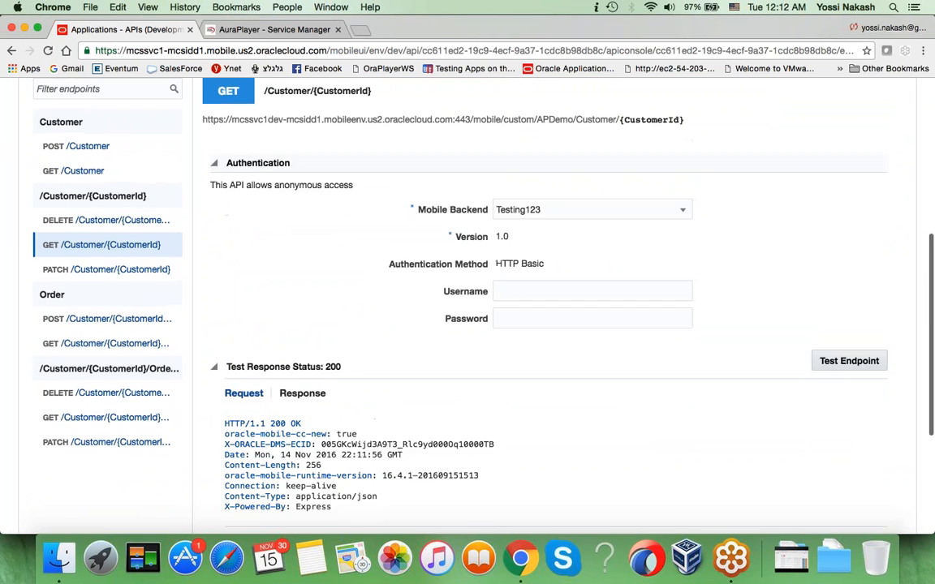
# Return to the applications overview and open Mobile Apps to reach Mobile Application Accelerator.
pyautogui.click(39, 122)
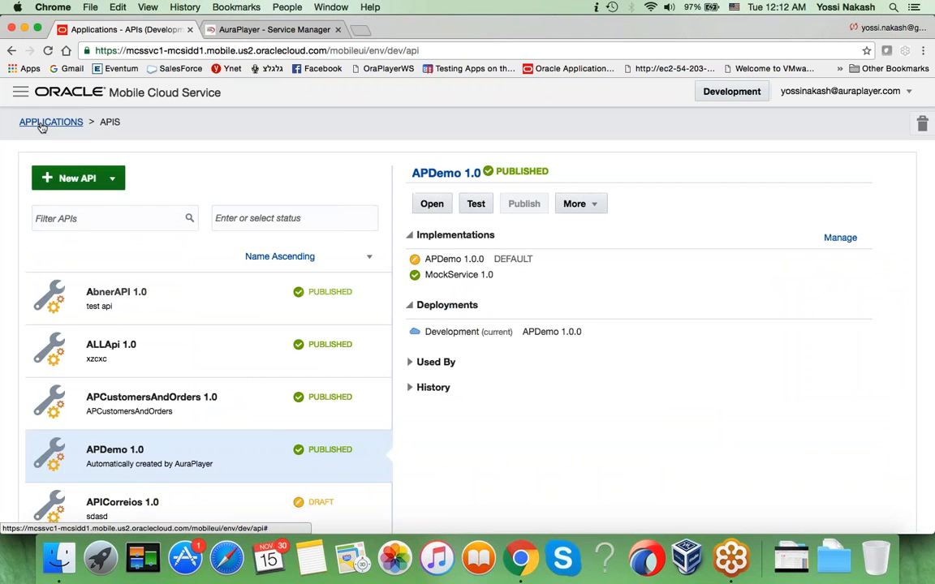
pyautogui.click(45, 123)
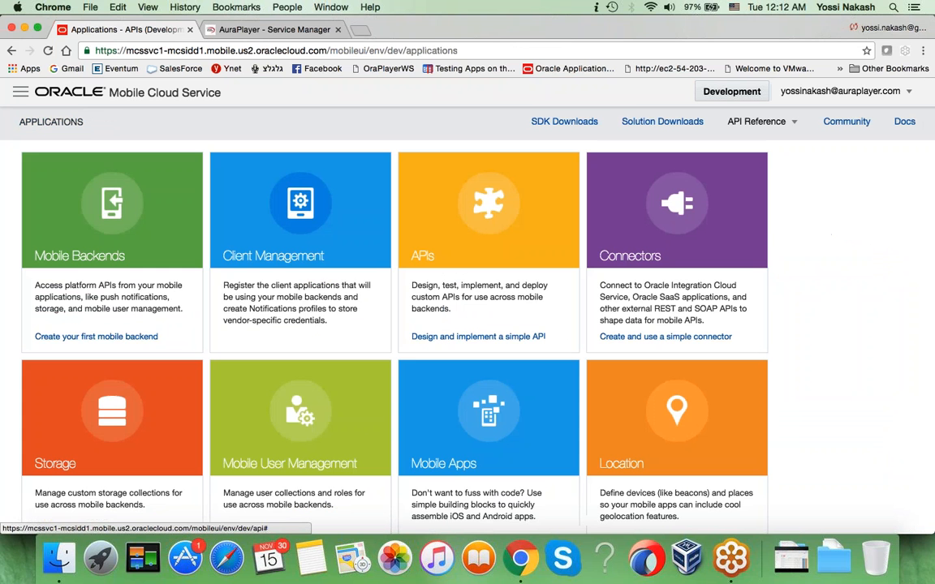
pyautogui.click(428, 404)
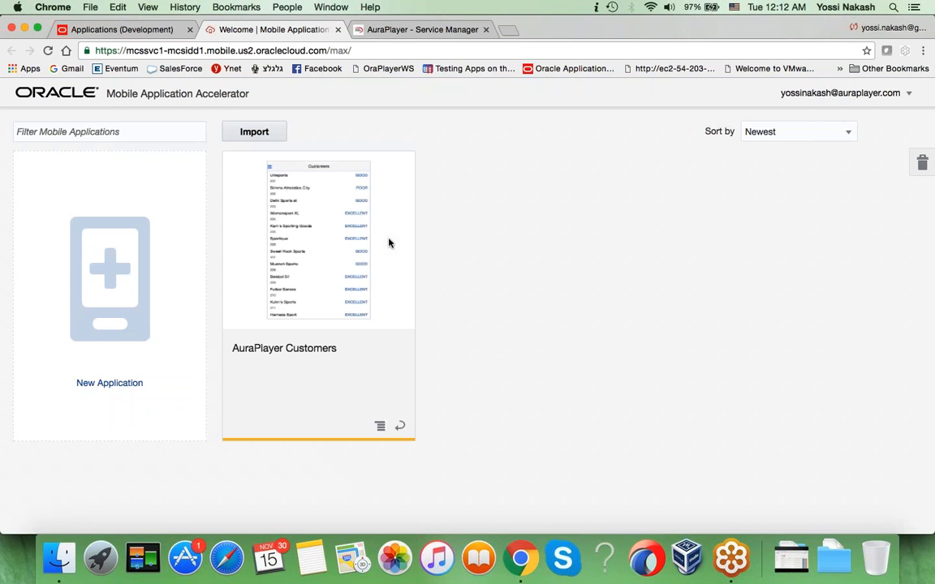
# Start a new mobile application named ApDemo with Simple Screen as its first screen template.
pyautogui.click(110, 280)
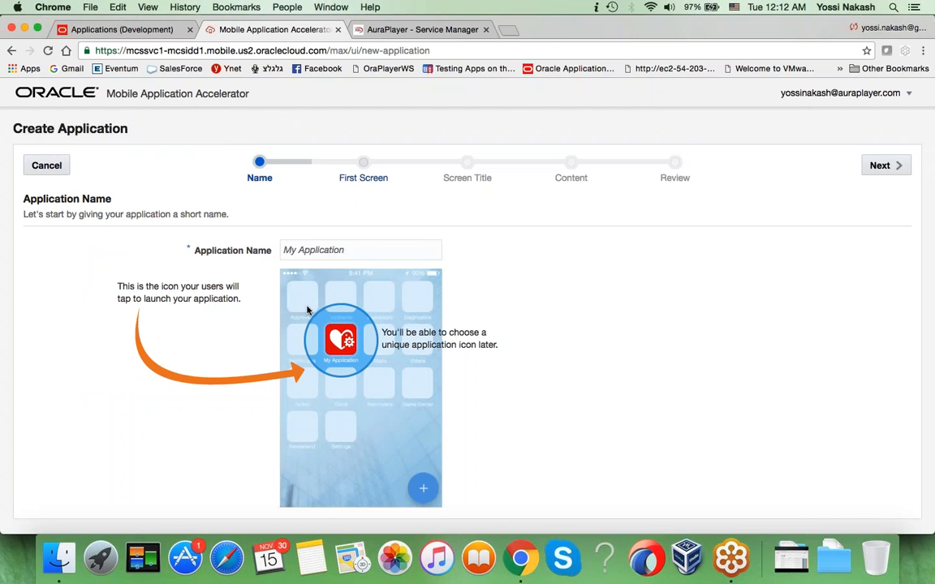
pyautogui.write('ApDemo')
pyautogui.click(878, 168)
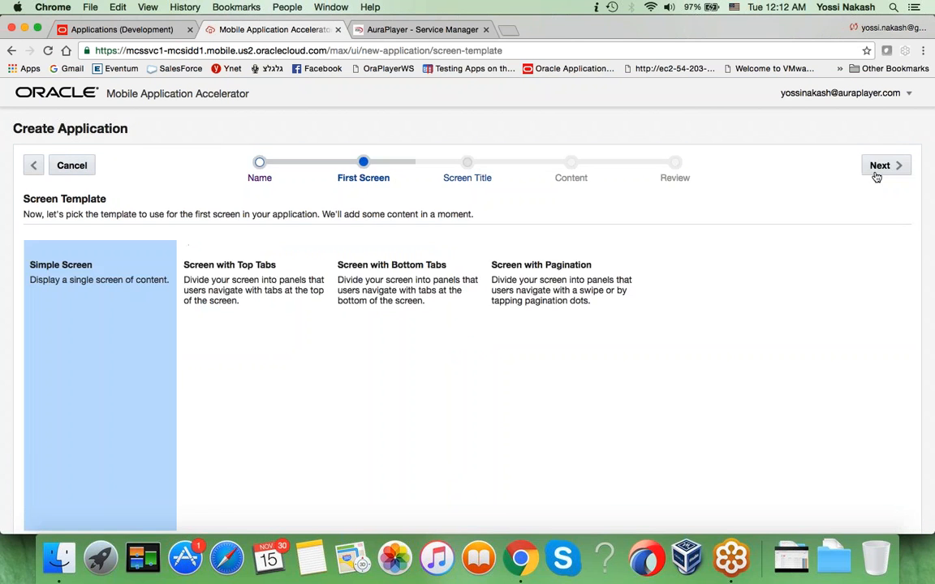
pyautogui.click(877, 171)
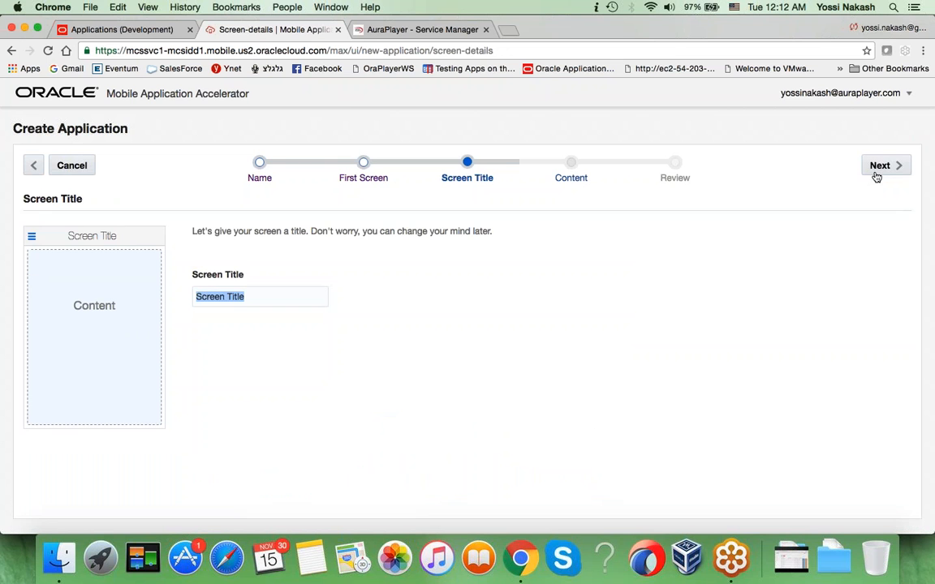
# Title the first screen Customers, give it List content, and create the application.
pyautogui.write('Custom')
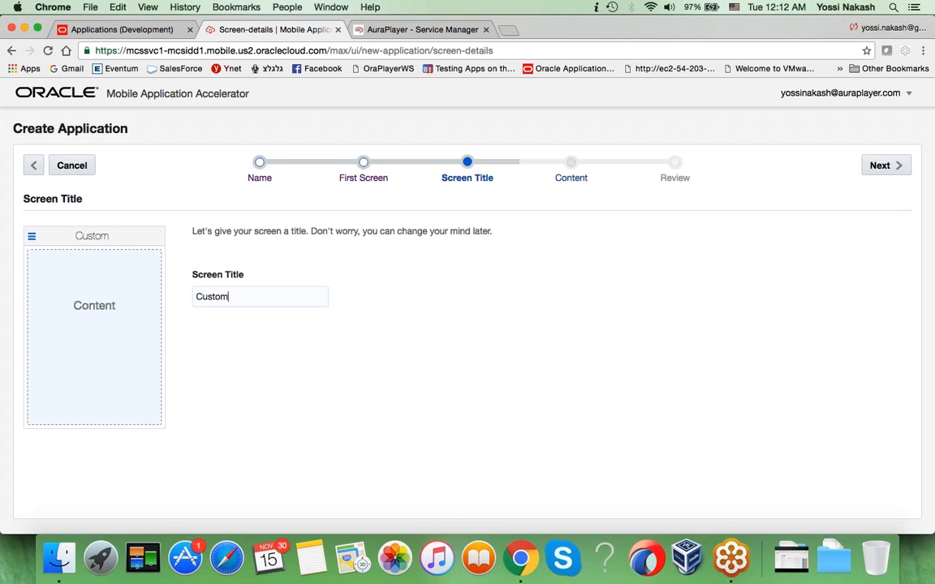
pyautogui.write('ers')
pyautogui.click(870, 172)
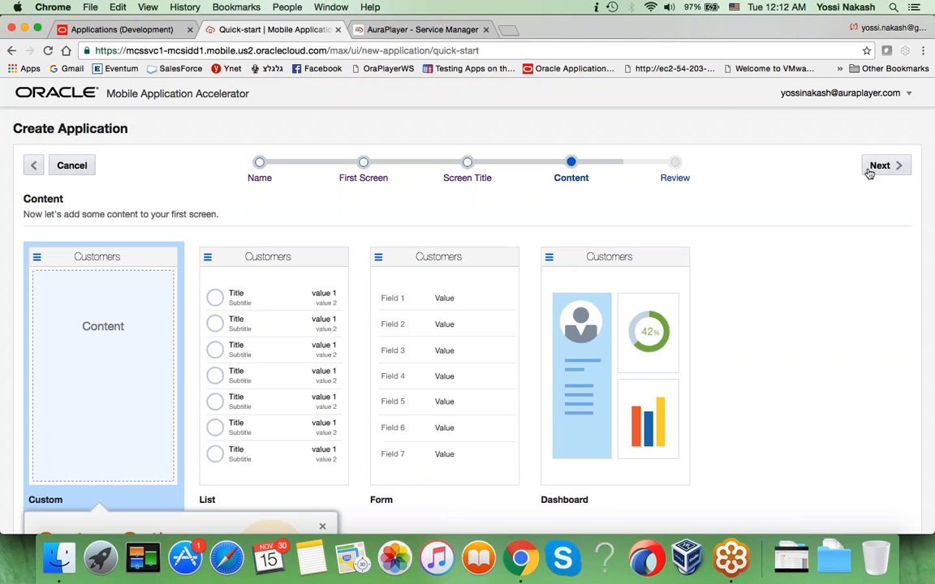
pyautogui.click(274, 373)
pyautogui.click(883, 164)
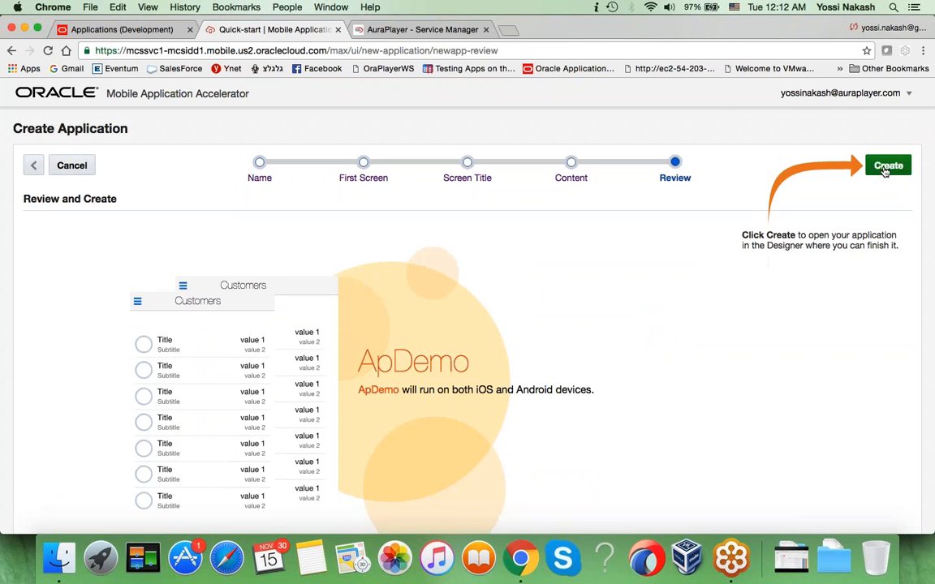
pyautogui.click(887, 162)
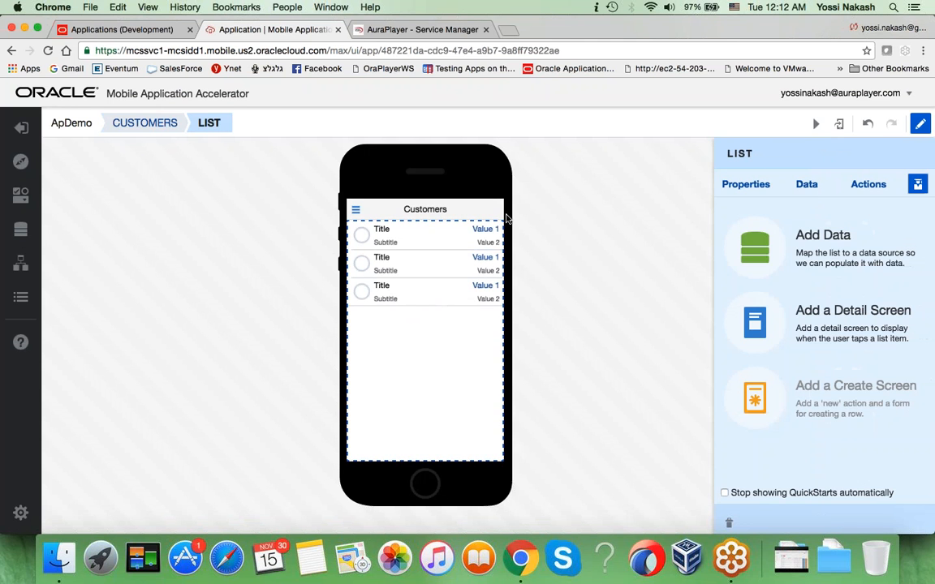
# Start adding data to the Customers list, choosing the image-free row layout with title, subtitle and value 1.
pyautogui.click(820, 244)
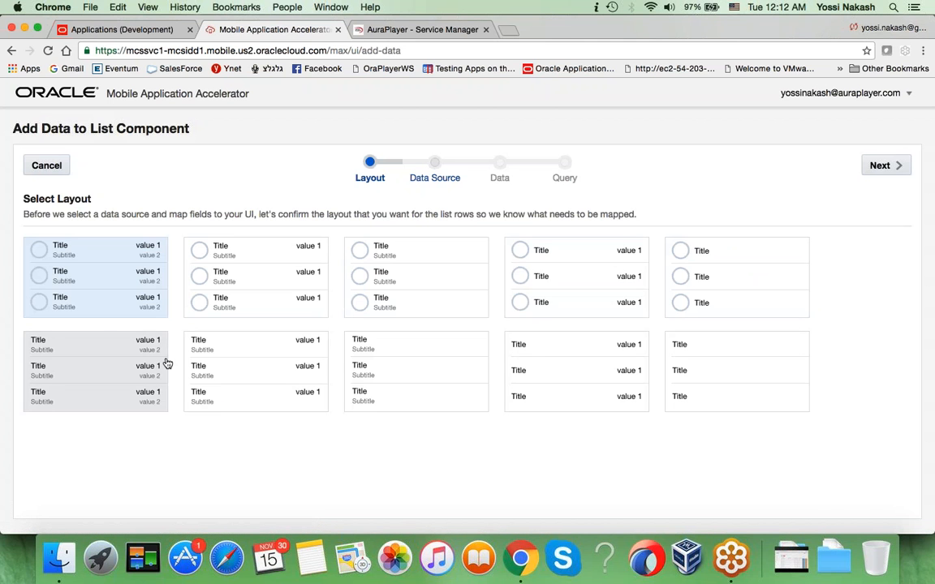
pyautogui.click(215, 370)
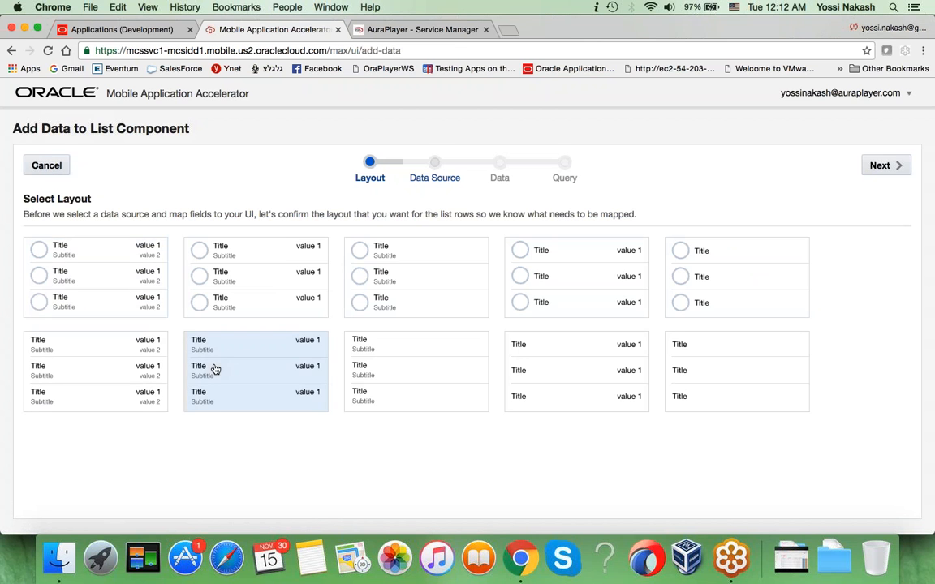
pyautogui.click(891, 166)
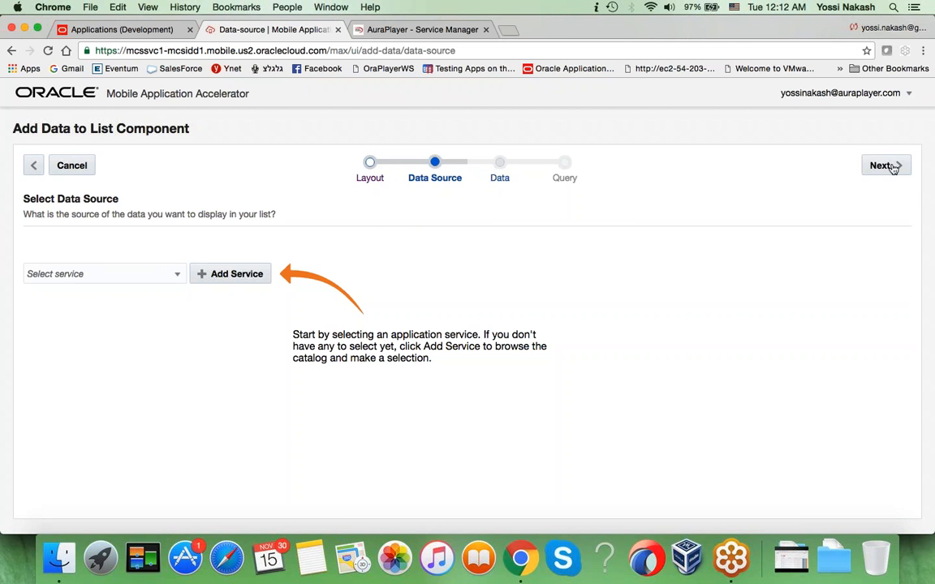
# Add the APDemo service from the catalog and choose its Customer business object as the list's data source.
pyautogui.click(231, 273)
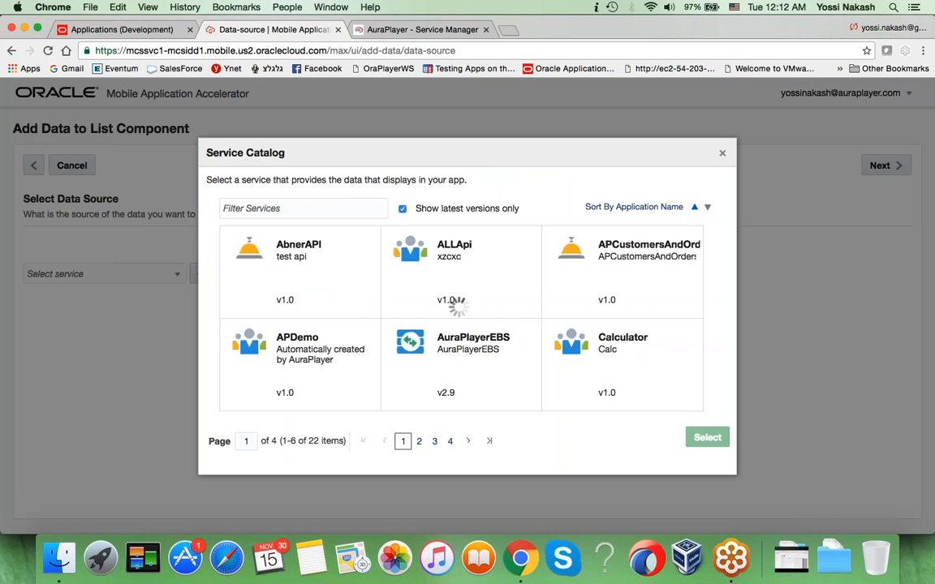
pyautogui.click(297, 357)
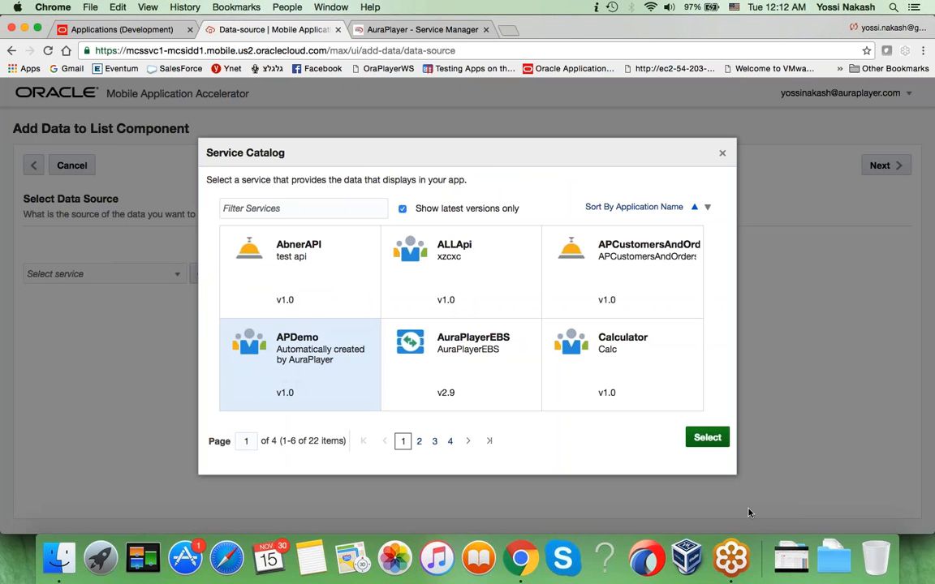
pyautogui.click(707, 438)
pyautogui.click(386, 280)
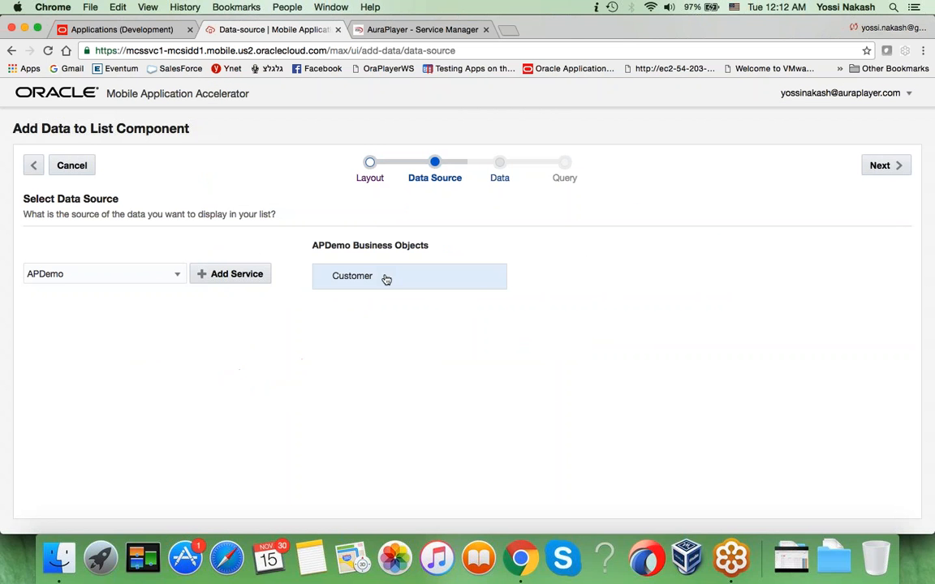
pyautogui.click(881, 170)
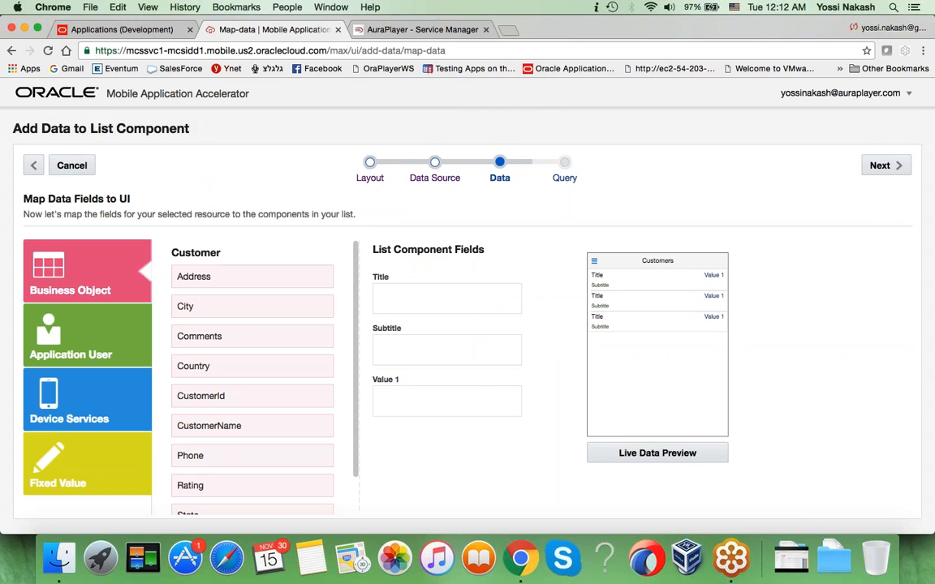
# Map CustomerName to Title, CustomerId to Subtitle and Rating to Value 1, preview the live data, and finish the data setup.
pyautogui.moveTo(235, 424); pyautogui.dragTo(442, 300)
pyautogui.scroll(-2, 251, 373)
pyautogui.moveTo(233, 446); pyautogui.dragTo(449, 398)
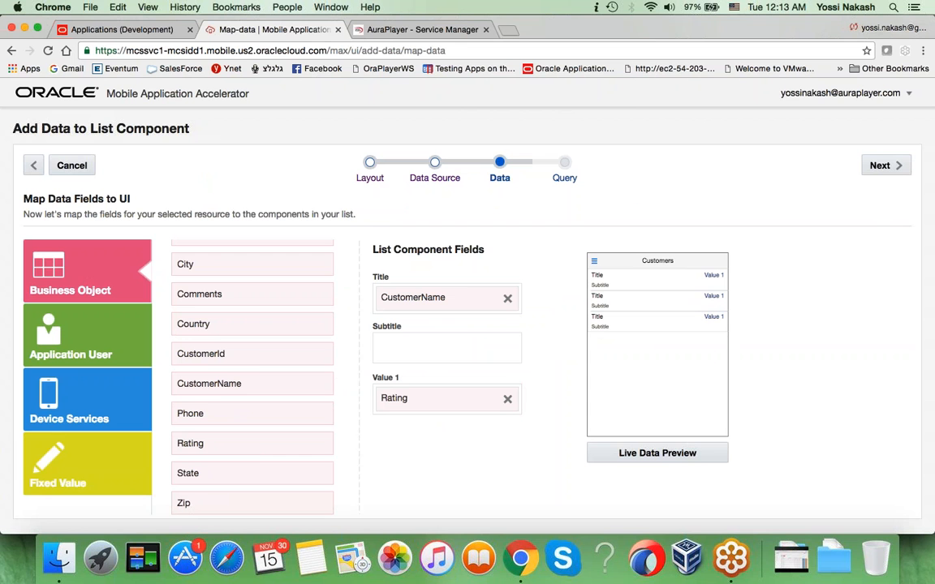
pyautogui.moveTo(244, 355); pyautogui.dragTo(442, 347)
pyautogui.click(667, 453)
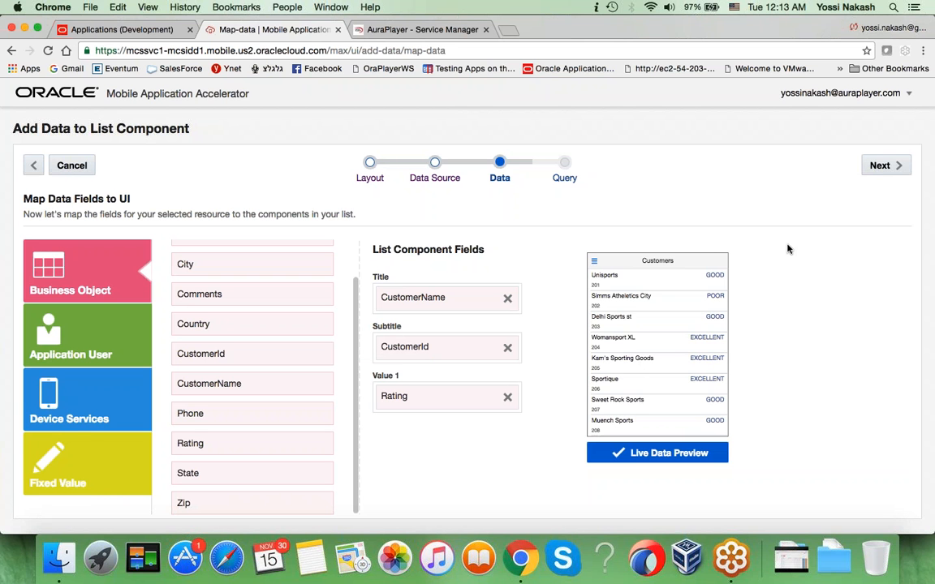
pyautogui.click(878, 173)
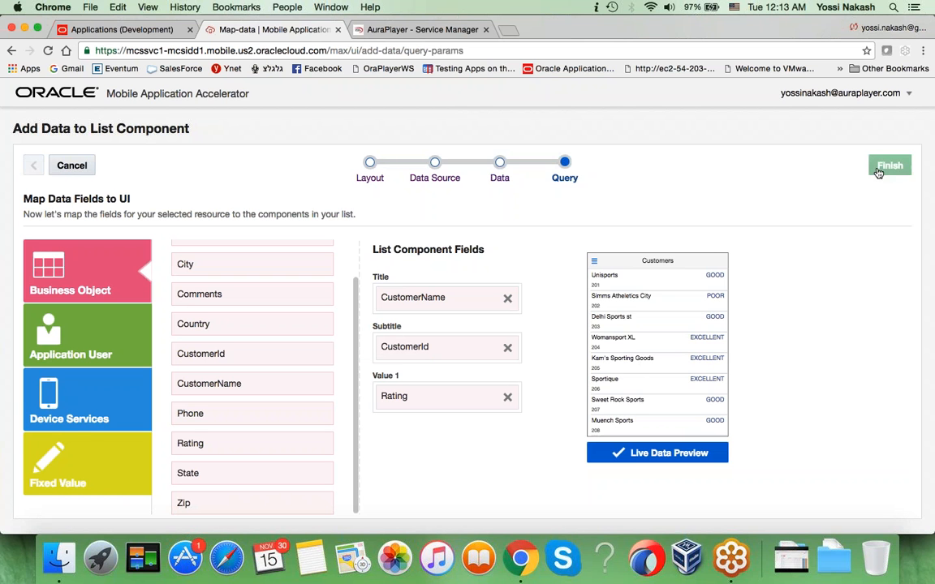
pyautogui.click(888, 166)
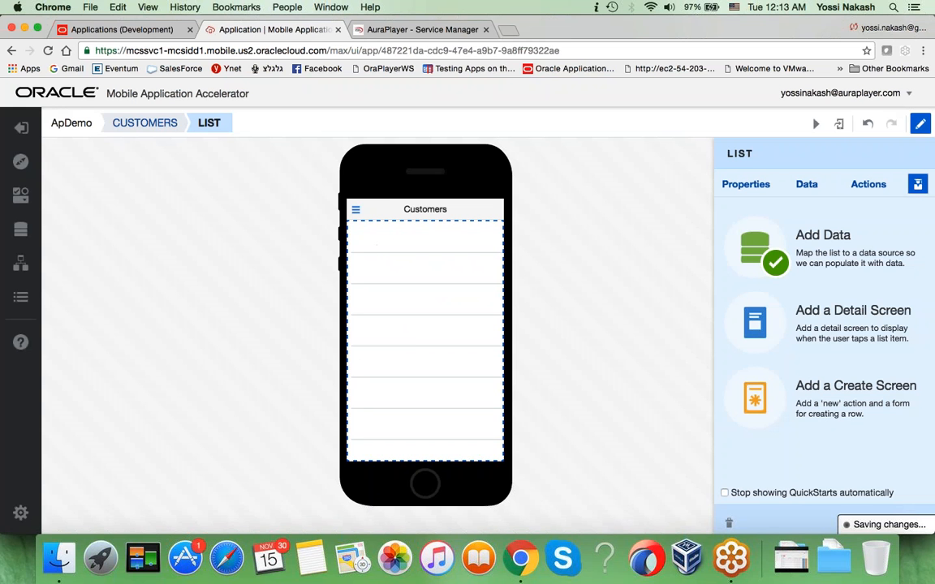
# Start adding a detail screen for the Customers list with the Screen with Top Tabs template.
pyautogui.click(847, 333)
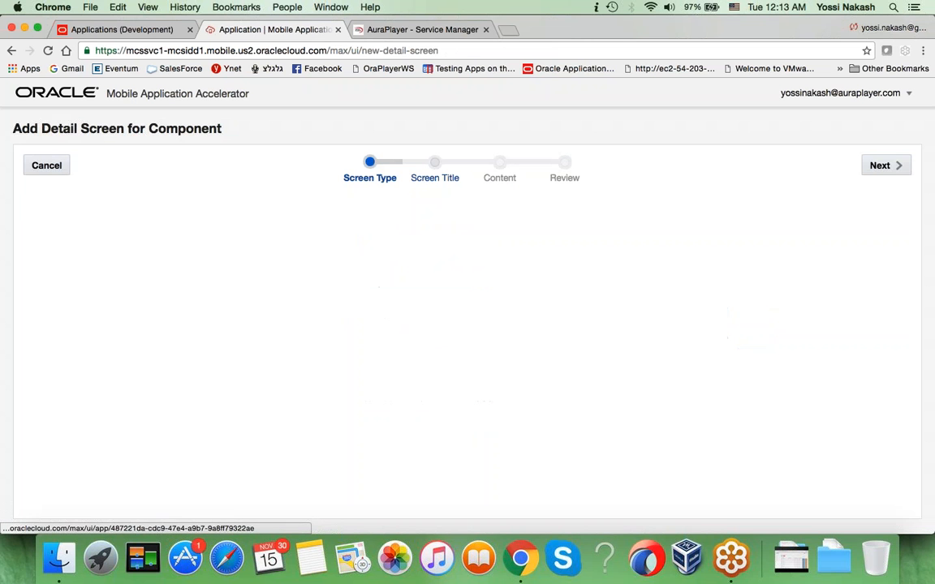
pyautogui.click(240, 341)
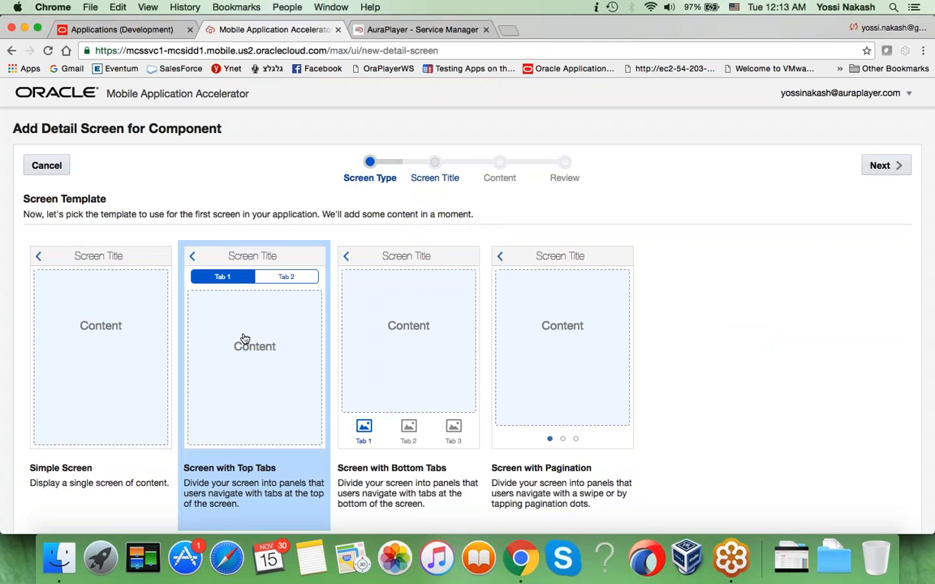
pyautogui.click(884, 167)
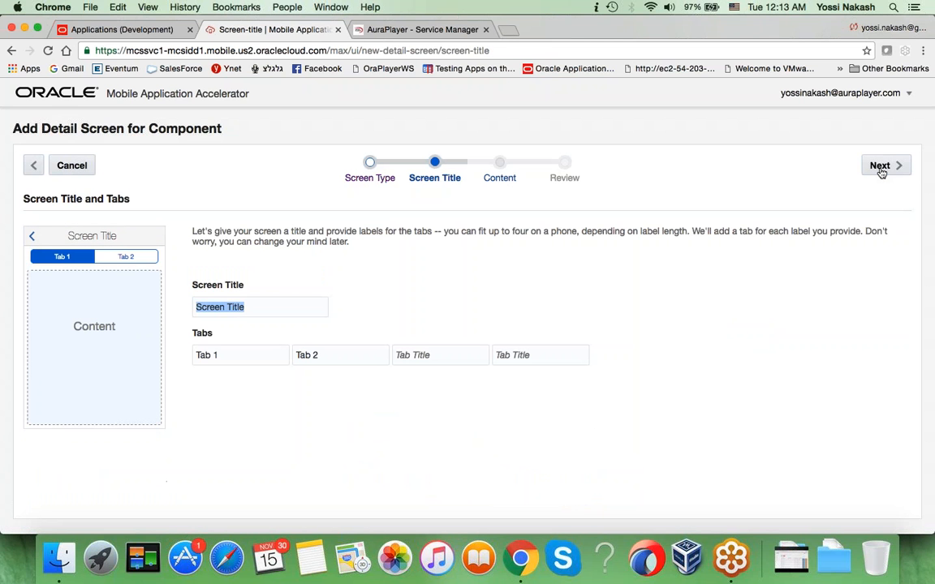
# Title the detail screen Details and name its two tabs Summary and Orders.
pyautogui.write('Details')
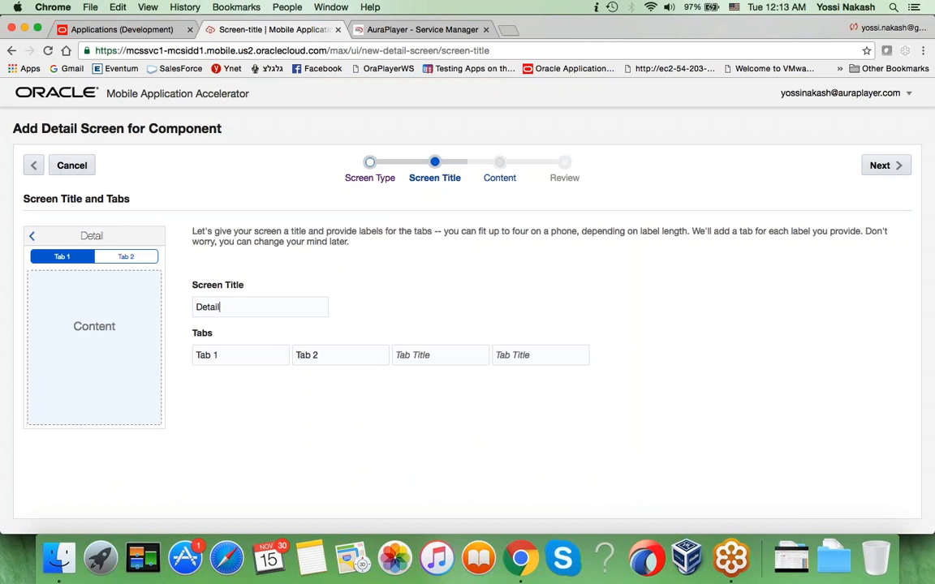
pyautogui.click(242, 357)
pyautogui.write('\\s')
pyautogui.press('BackSpace')
pyautogui.press('BackSpace')
pyautogui.write('Summary')
pyautogui.press('Tab')
pyautogui.write('Or')
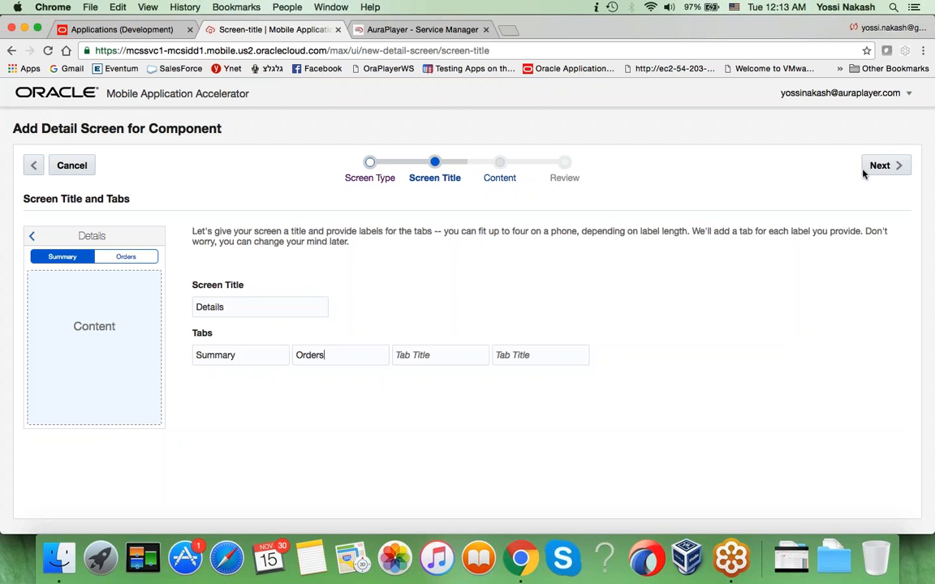
# Keep the Custom content option and finish creating the Details screen.
pyautogui.click(870, 172)
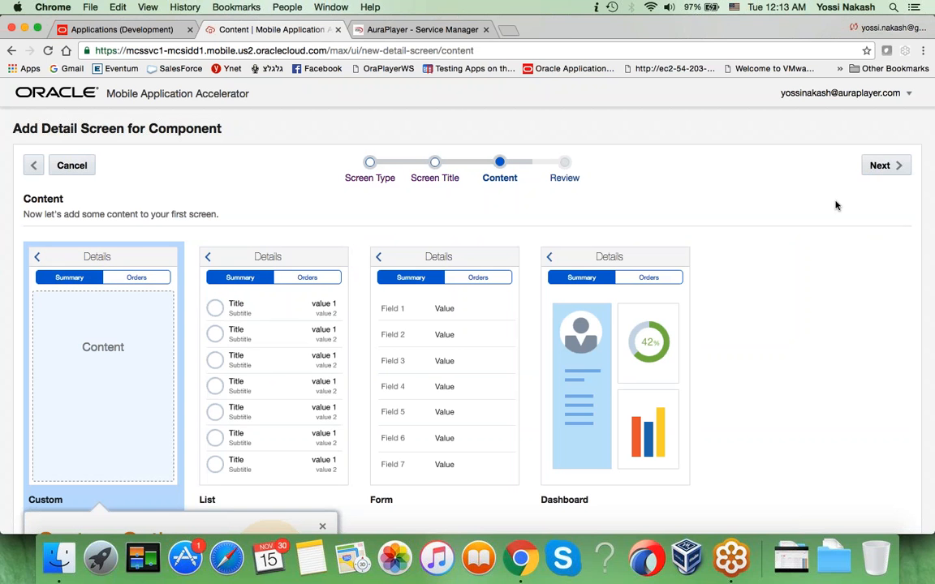
pyautogui.click(878, 168)
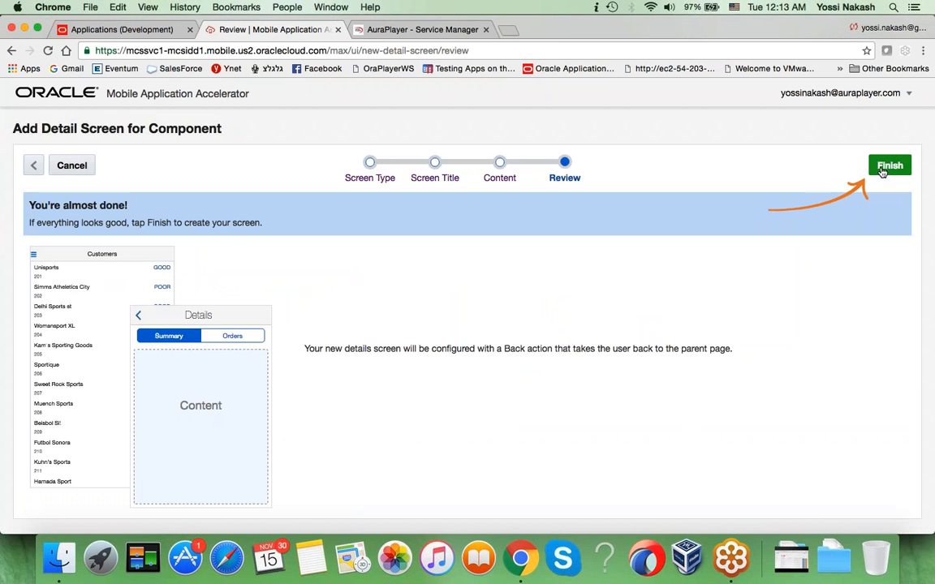
pyautogui.click(885, 169)
pyautogui.click(747, 314)
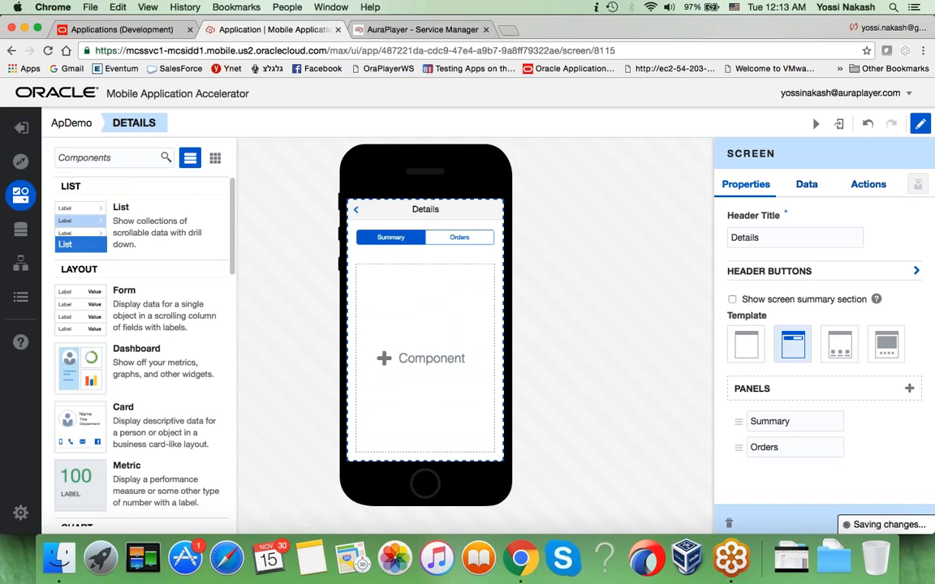
# Add a Form component to the Summary tab and choose APDemo's Customer business object as its data source.
pyautogui.moveTo(108, 295); pyautogui.dragTo(433, 329)
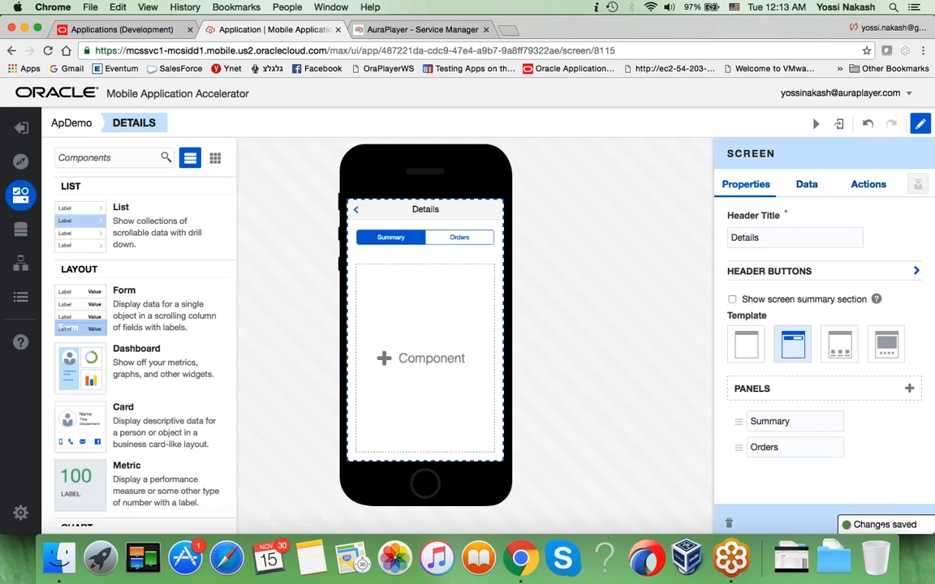
pyautogui.click(823, 243)
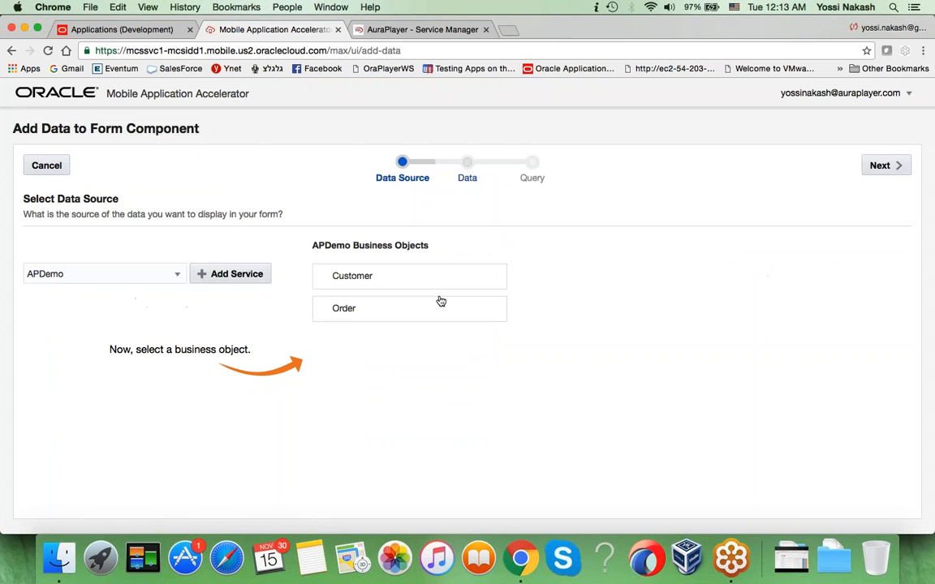
pyautogui.click(390, 276)
pyautogui.click(883, 165)
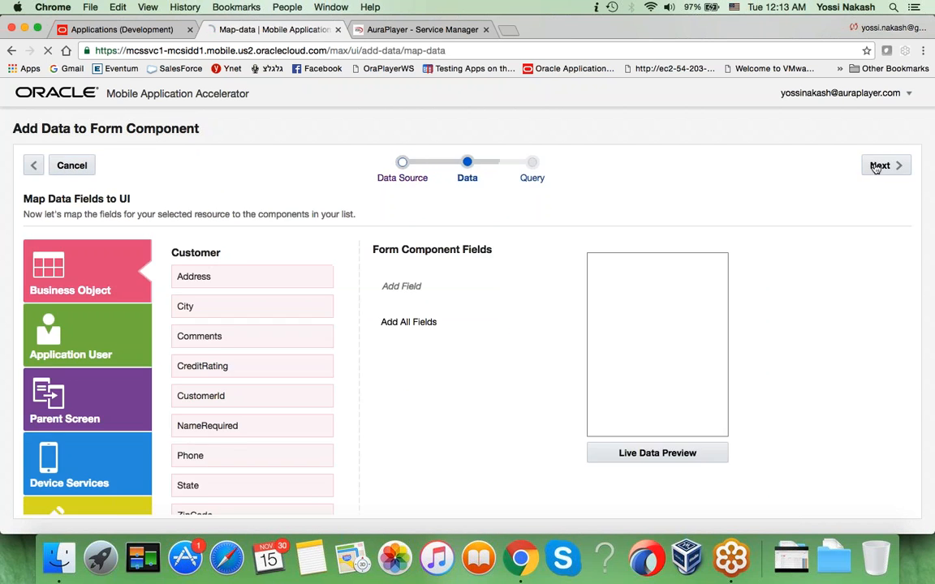
# Add all Customer fields to the form, preview the live data, and finish with CustomerId as the query parameter.
pyautogui.click(408, 321)
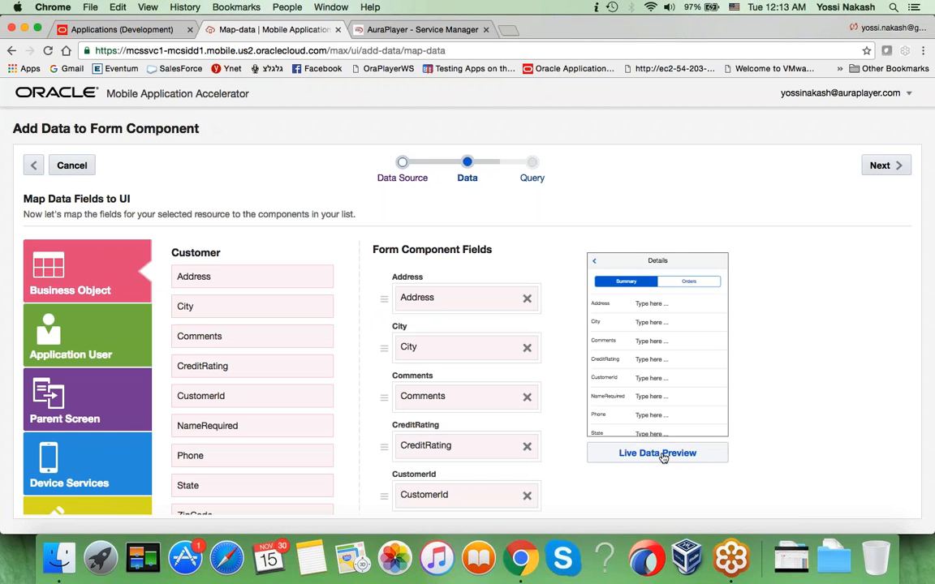
pyautogui.click(662, 454)
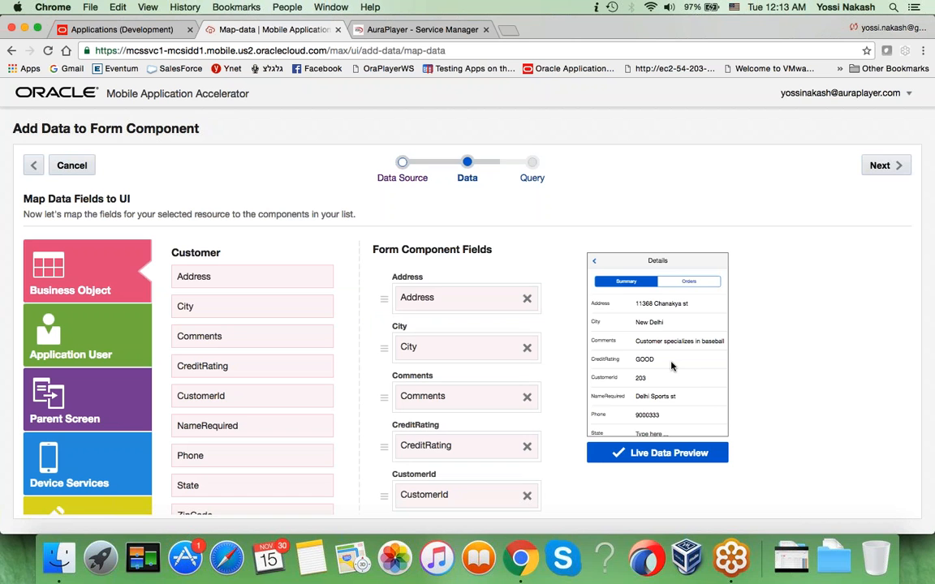
pyautogui.click(883, 165)
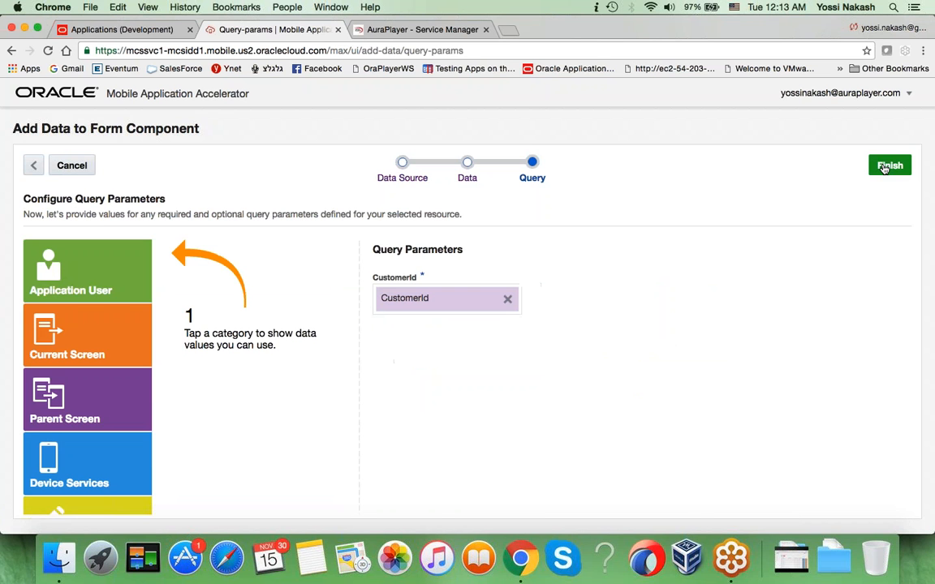
pyautogui.click(885, 167)
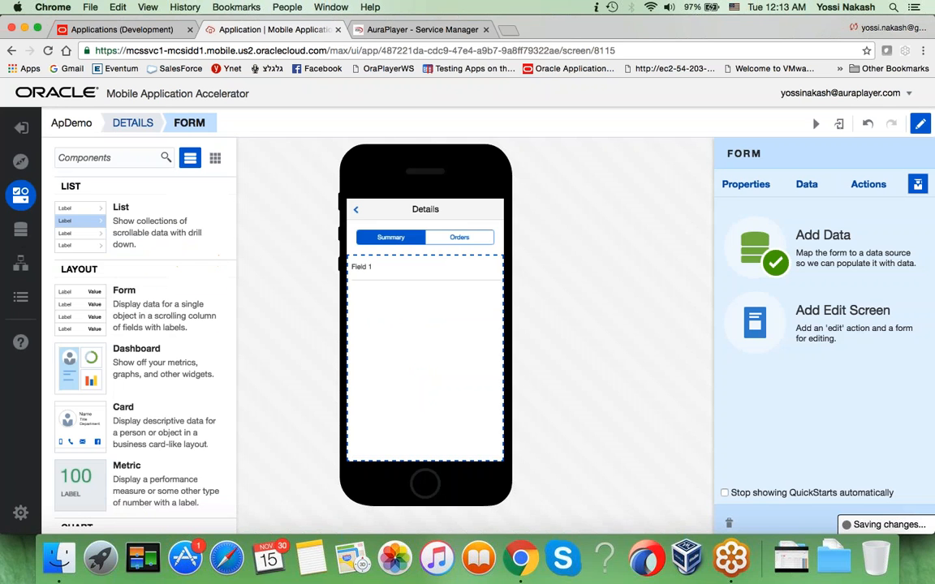
# Add a list to the Orders tab and start its data setup with the image-free title, subtitle and value 1 row layout.
pyautogui.click(465, 237)
pyautogui.moveTo(88, 244); pyautogui.dragTo(443, 284)
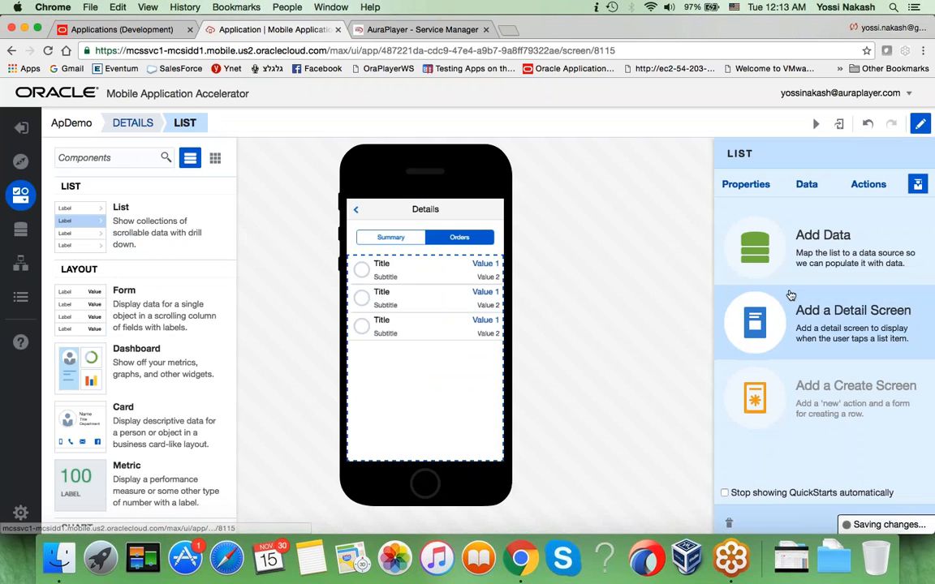
pyautogui.click(816, 264)
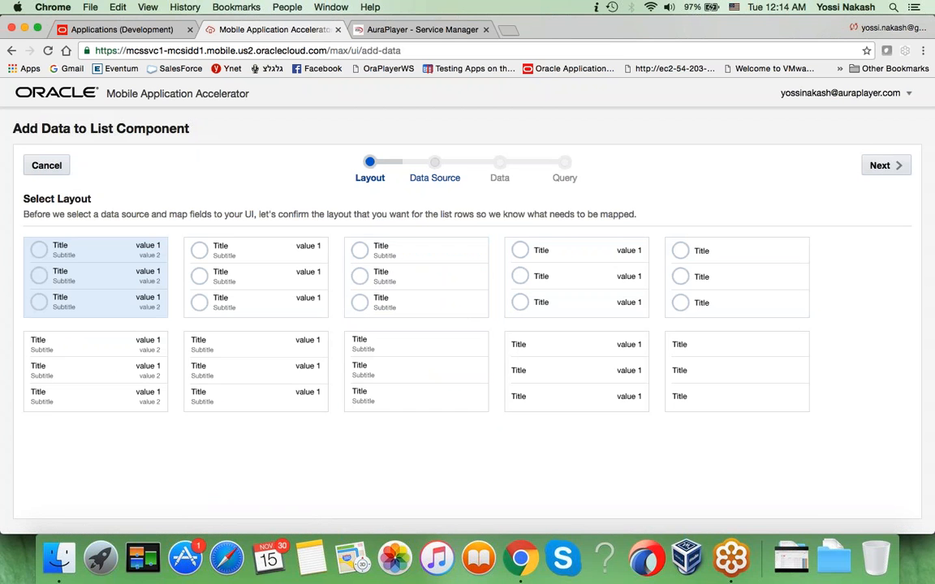
pyautogui.click(255, 366)
pyautogui.click(887, 166)
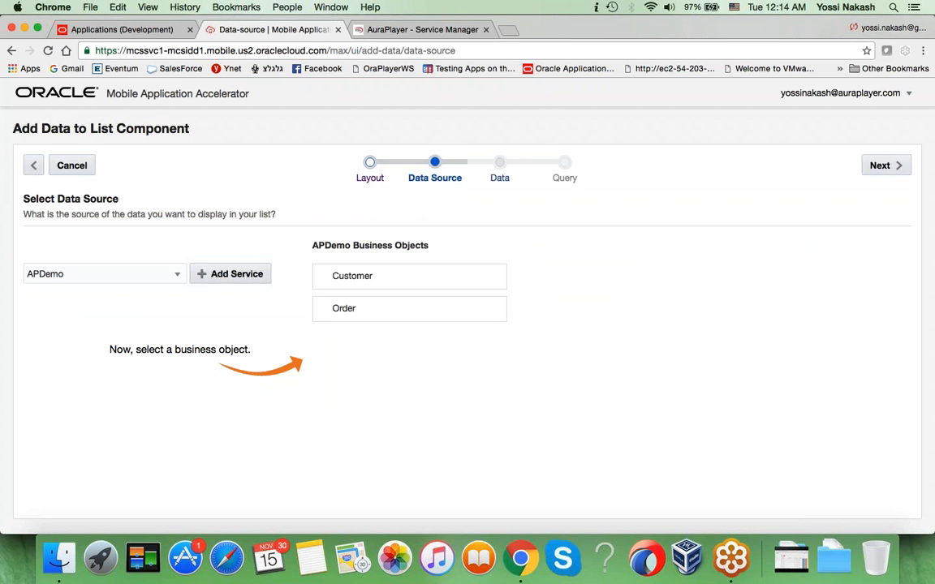
# Use the Order business object for the list, mapping OrderId to Title, PayType to Subtitle and Total to Value 1.
pyautogui.click(409, 308)
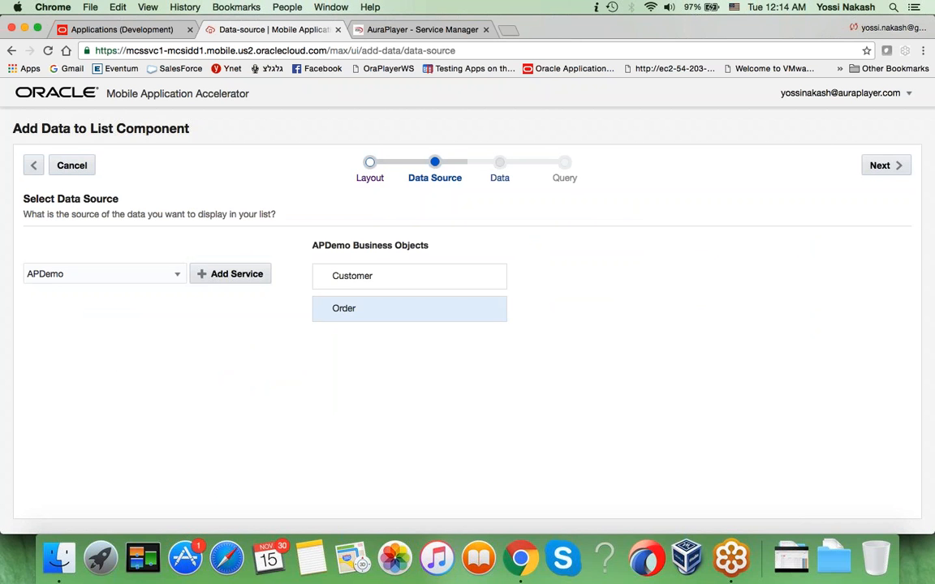
pyautogui.click(886, 170)
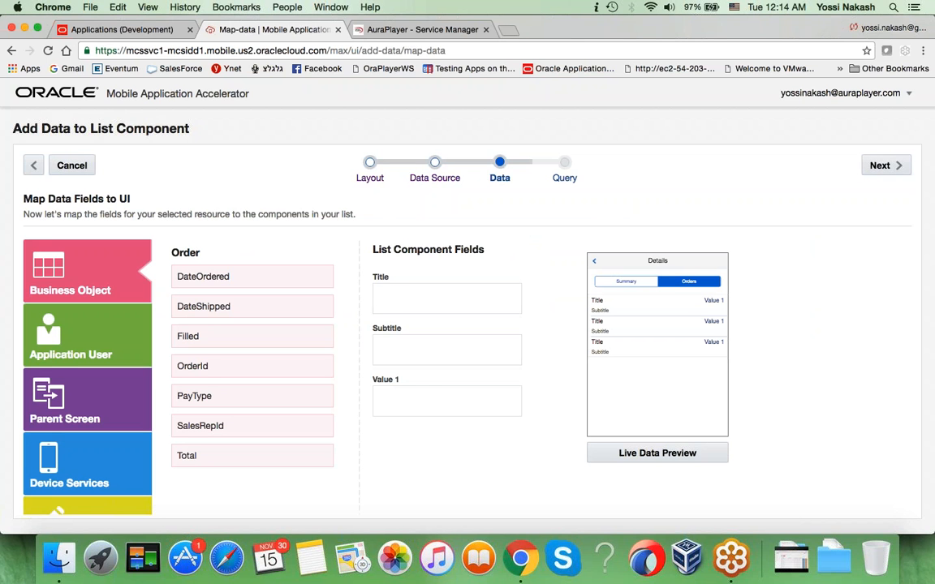
pyautogui.moveTo(206, 373); pyautogui.dragTo(447, 305)
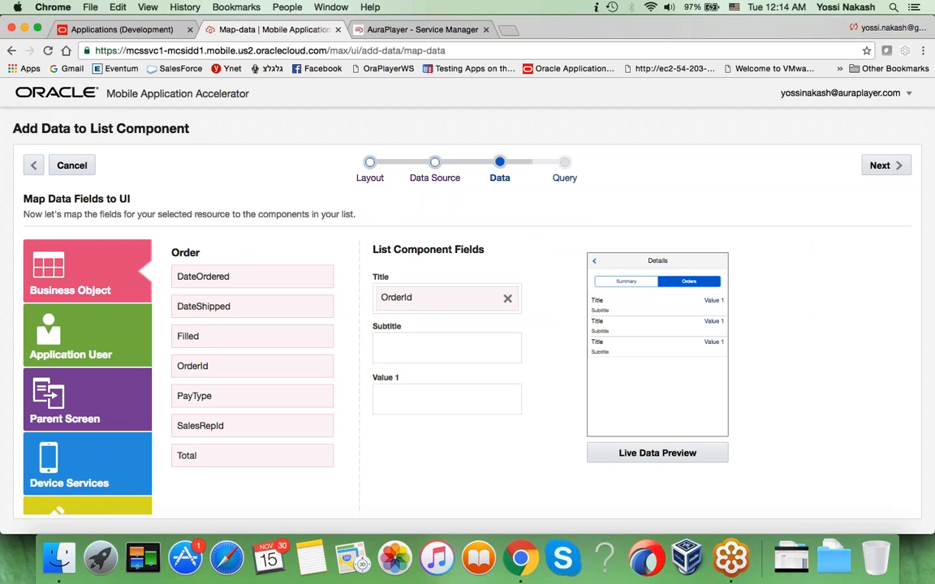
pyautogui.moveTo(199, 396); pyautogui.dragTo(450, 349)
pyautogui.moveTo(195, 455); pyautogui.dragTo(446, 398)
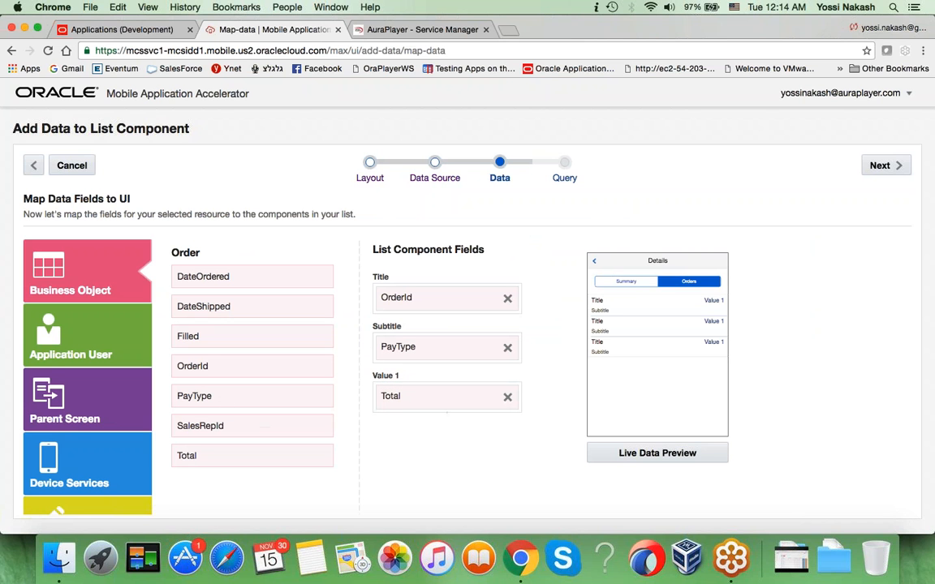
# Preview the live order data and finish the Orders list's data setup, keeping the query parameters as they are.
pyautogui.click(671, 462)
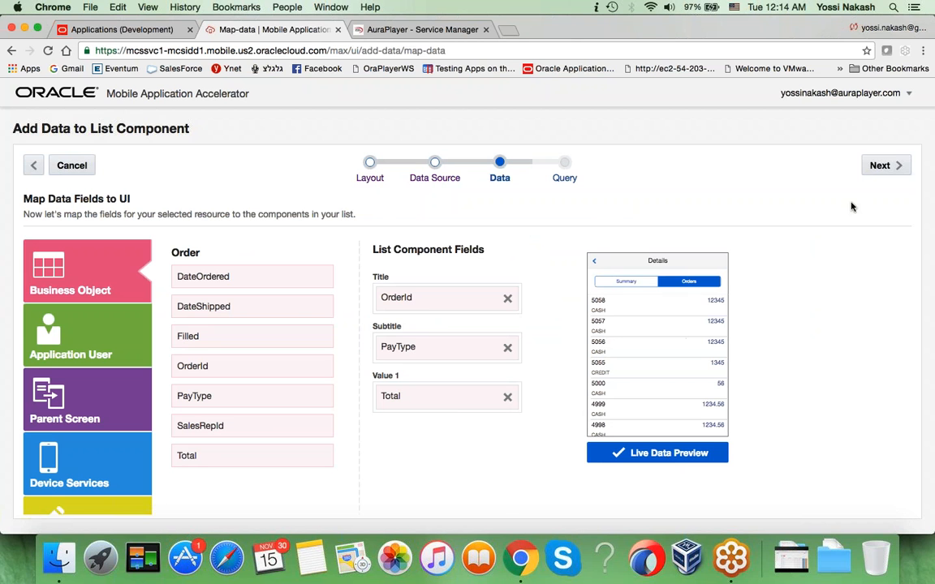
pyautogui.click(891, 166)
pyautogui.click(890, 167)
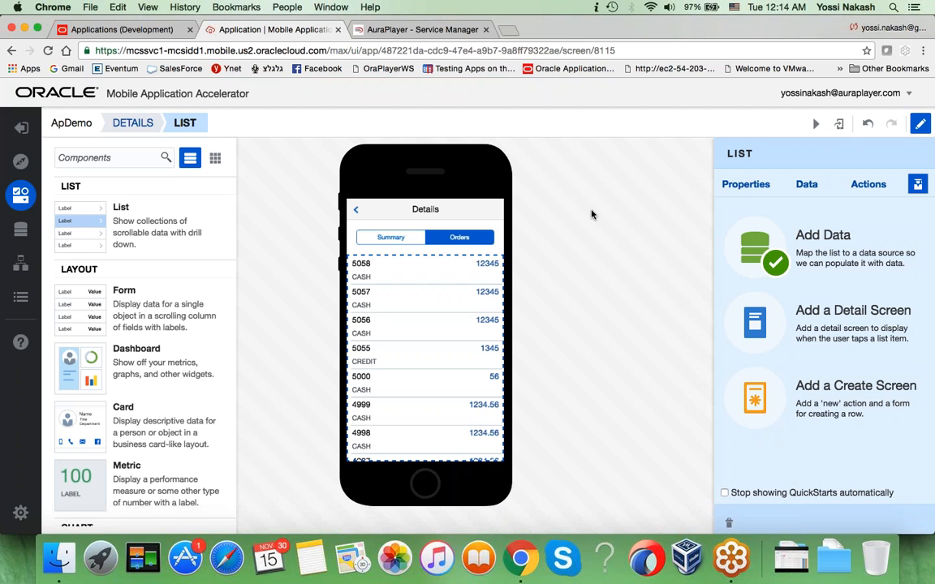
# Run the ApDemo app in the simulator and browse through the Customers list.
pyautogui.click(815, 123)
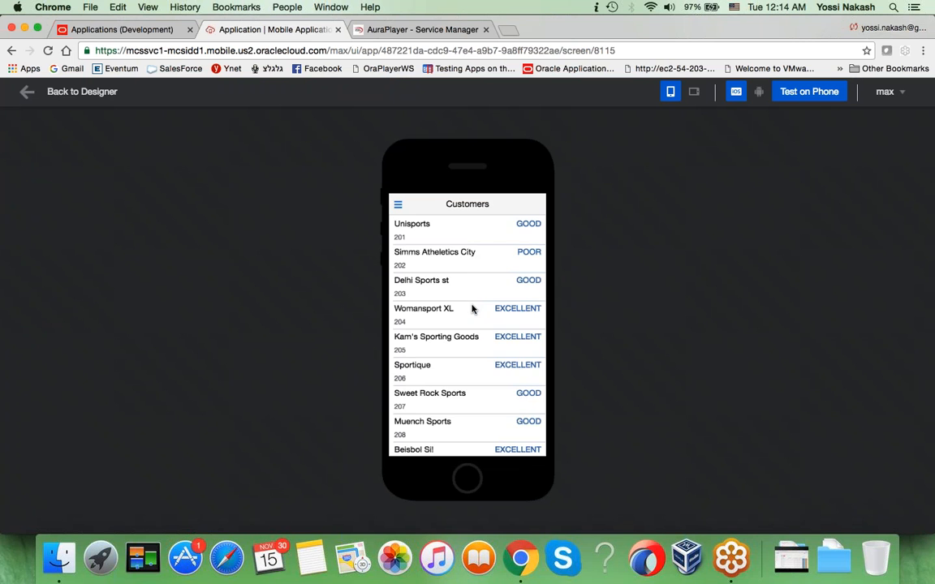
pyautogui.scroll(-10, 471, 308)
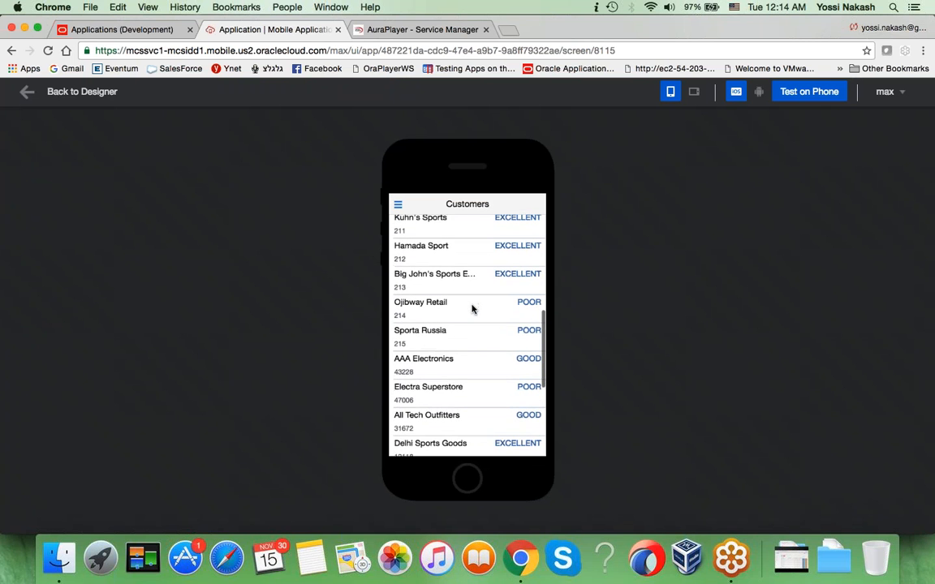
pyautogui.scroll(-6, 471, 309)
pyautogui.scroll(4, 472, 309)
pyautogui.scroll(5, 472, 309)
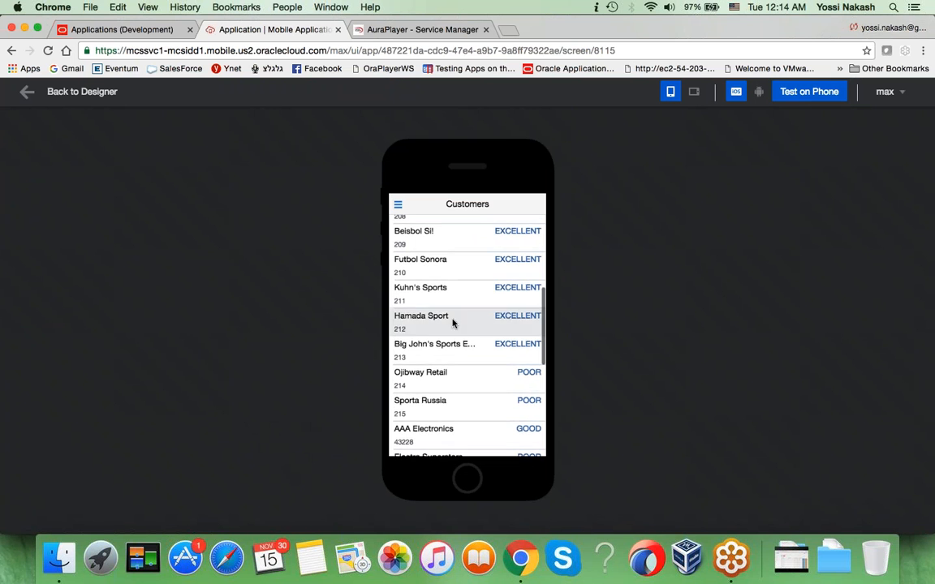
# Open Hamada Sport in the simulator, check its Summary and Orders tabs, and return to the Customers list.
pyautogui.click(441, 325)
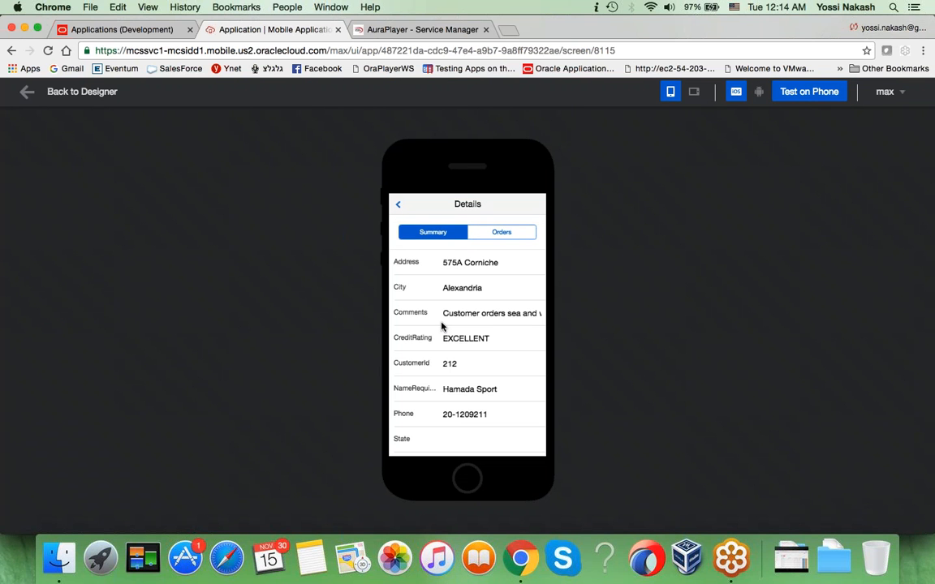
pyautogui.scroll(-2, 444, 390)
pyautogui.scroll(2, 445, 388)
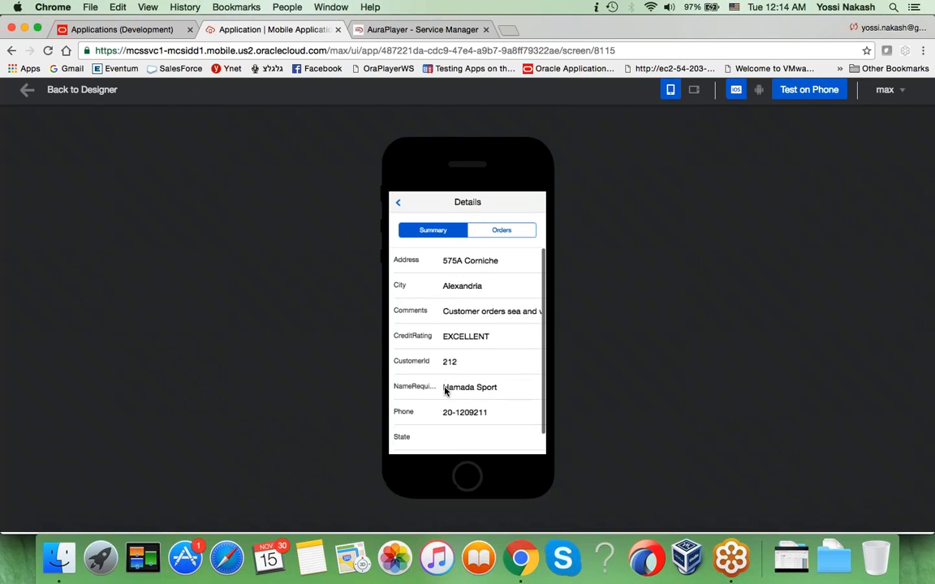
pyautogui.click(501, 232)
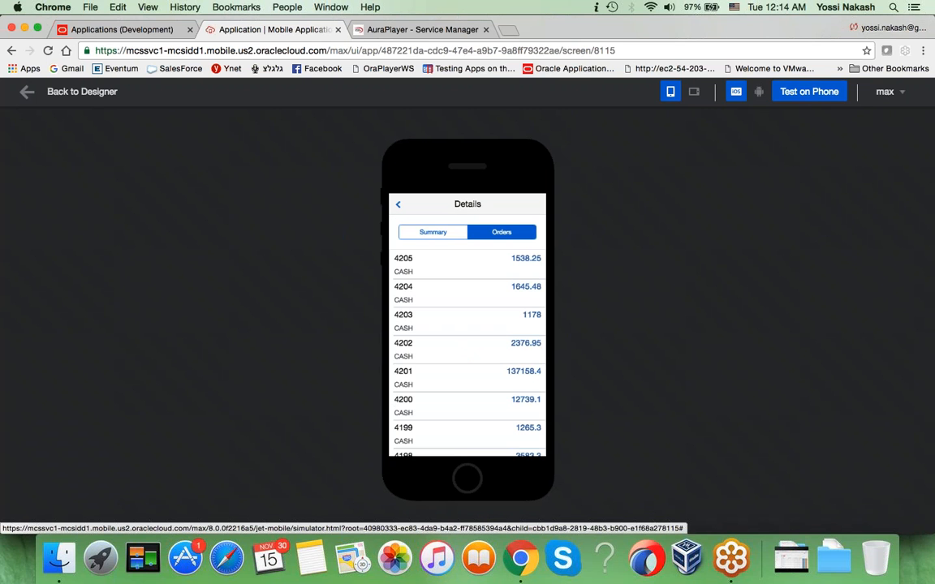
pyautogui.click(400, 207)
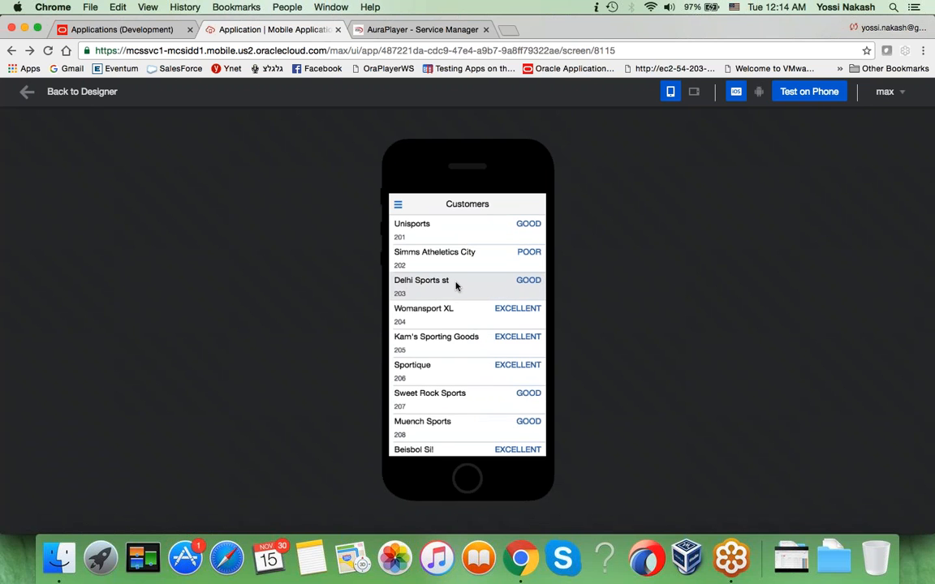
# Open Muench Sports in the simulator and review its Summary and Orders tabs.
pyautogui.scroll(-2, 436, 364)
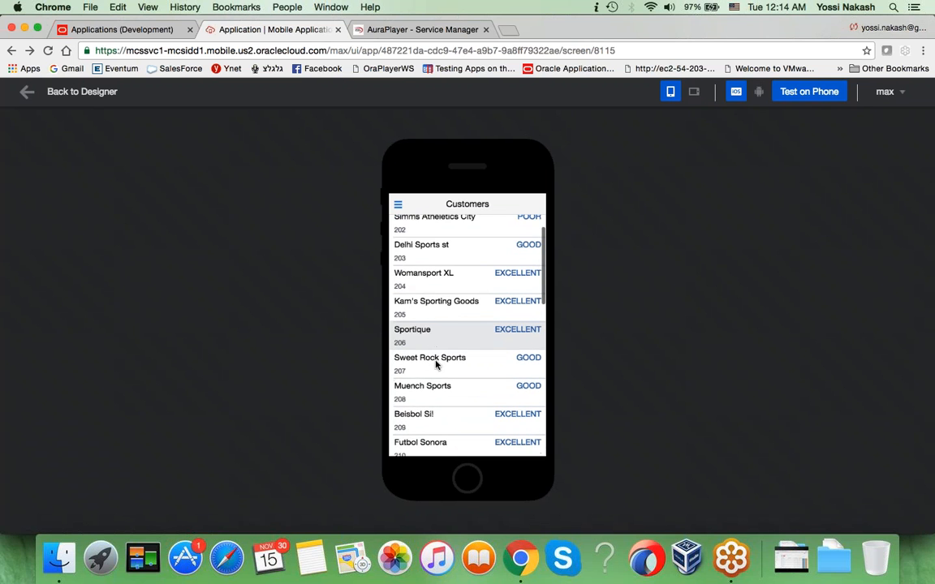
pyautogui.click(449, 387)
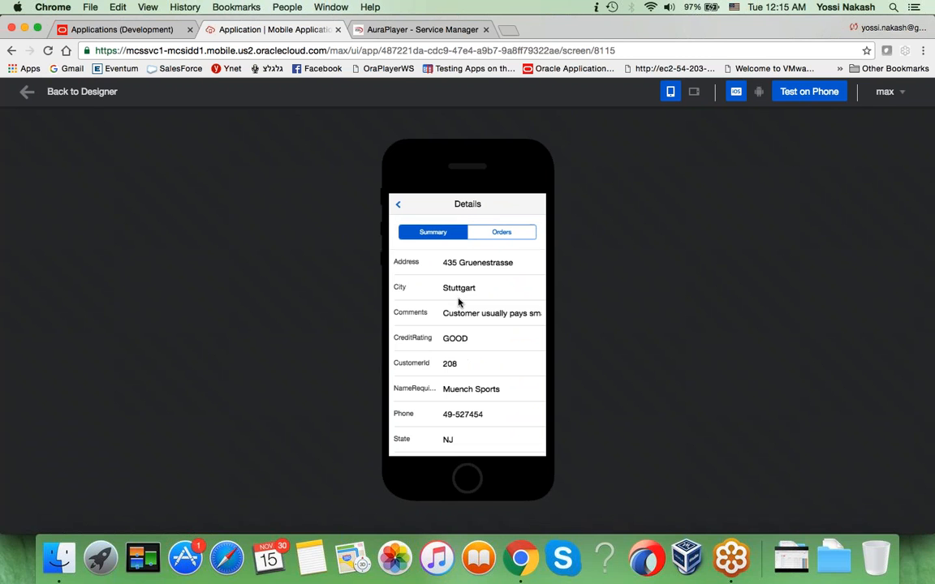
pyautogui.scroll(-2, 458, 302)
pyautogui.scroll(2, 459, 302)
pyautogui.scroll(-2, 459, 302)
pyautogui.click(500, 230)
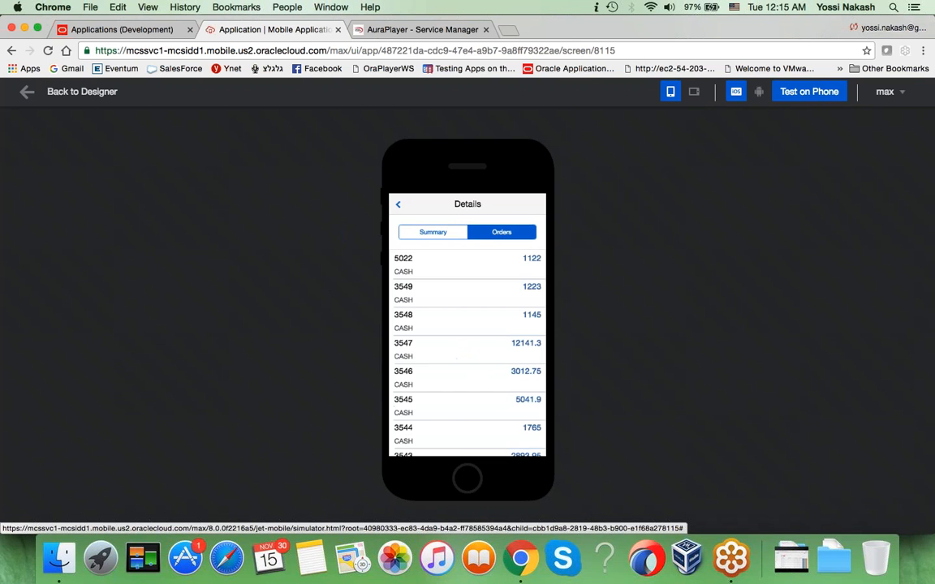
pyautogui.scroll(-2, 467, 349)
pyautogui.scroll(2, 467, 349)
pyautogui.click(923, 45)
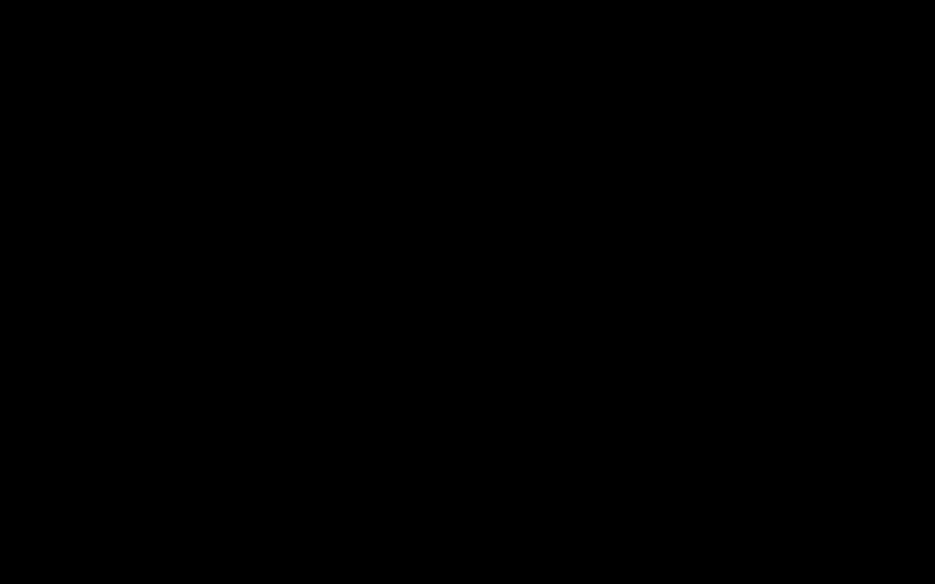